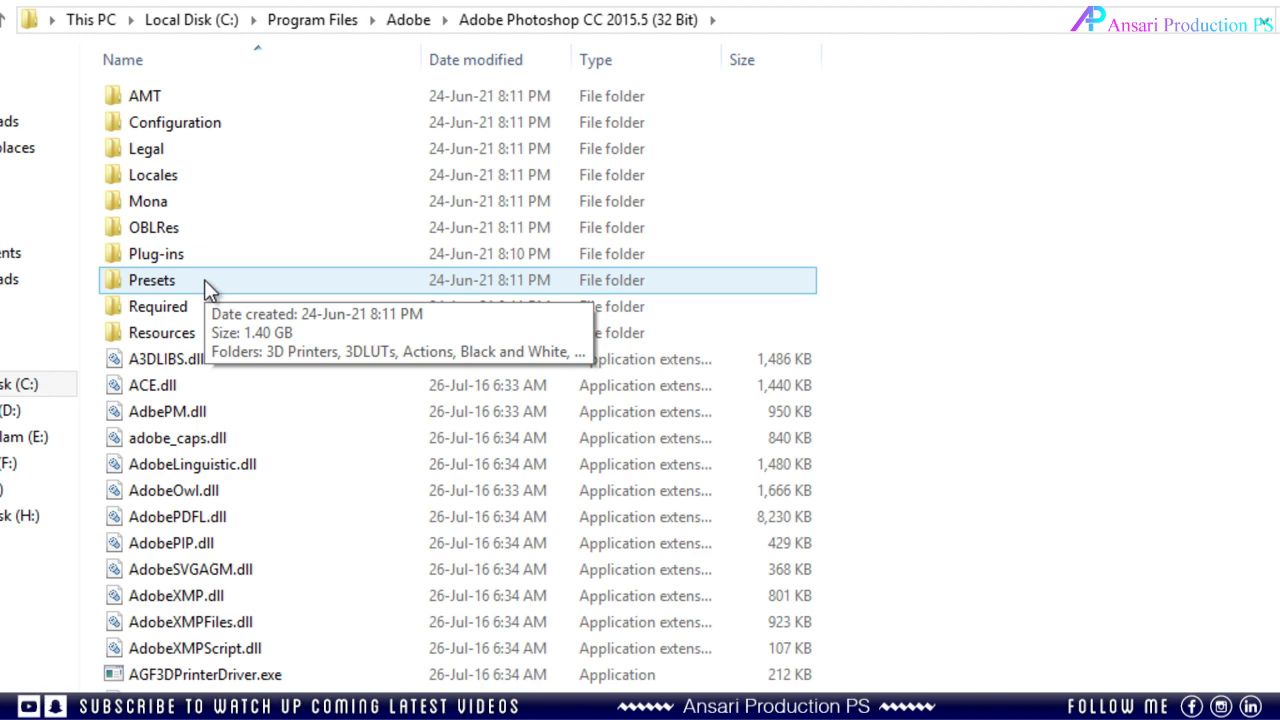
Step: Paste the copied watercolor brush file into the Brushes folder inside Photoshop CC 2015.5's Presets folder
double_click(204, 279)
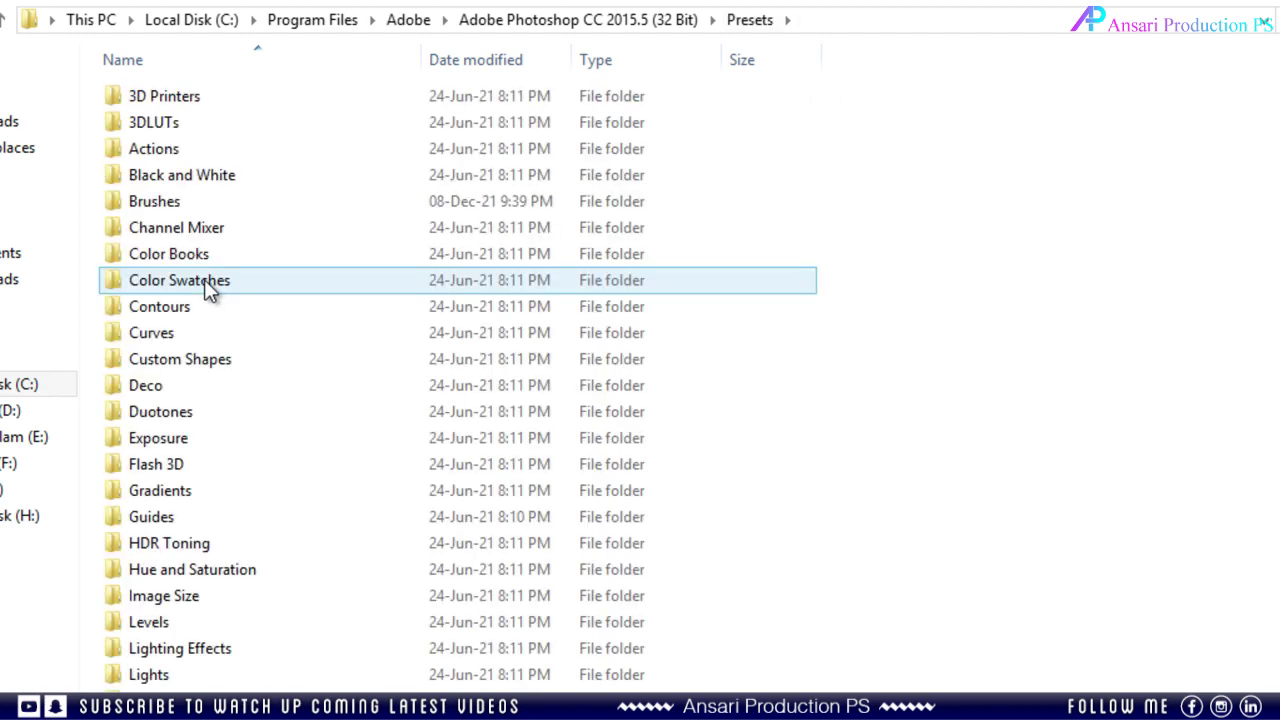
left_click(202, 201)
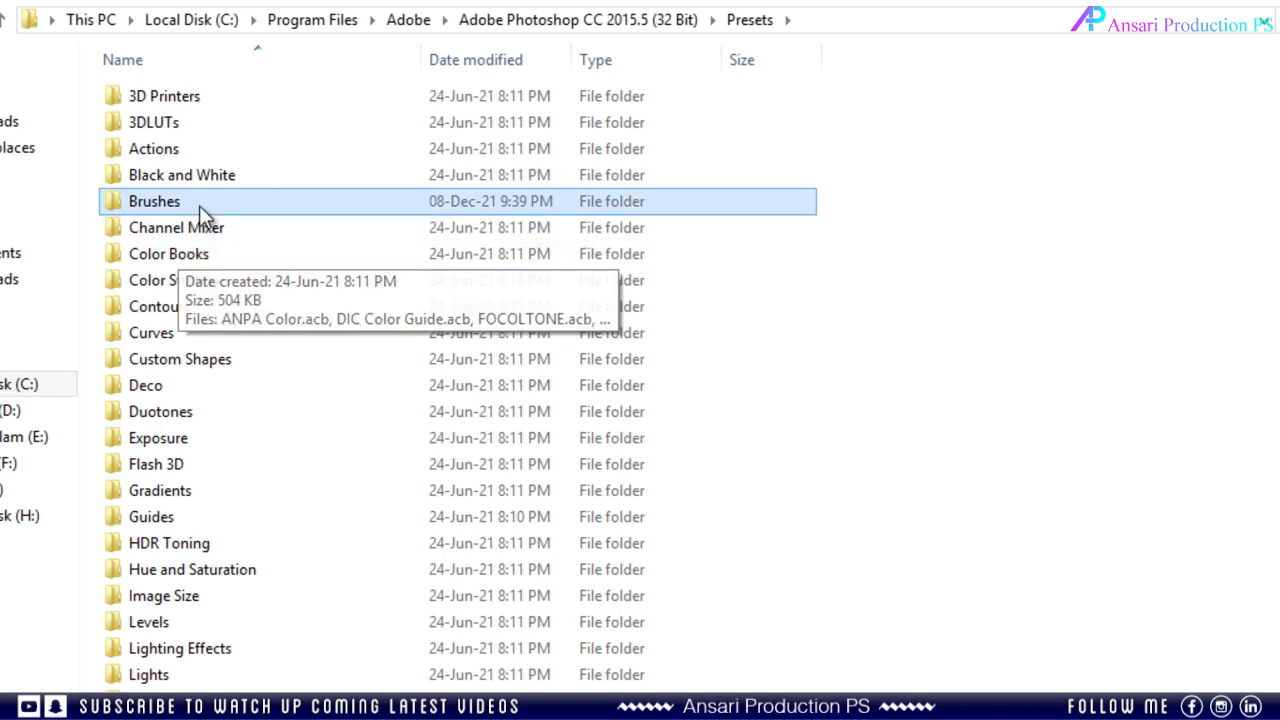
double_click(204, 199)
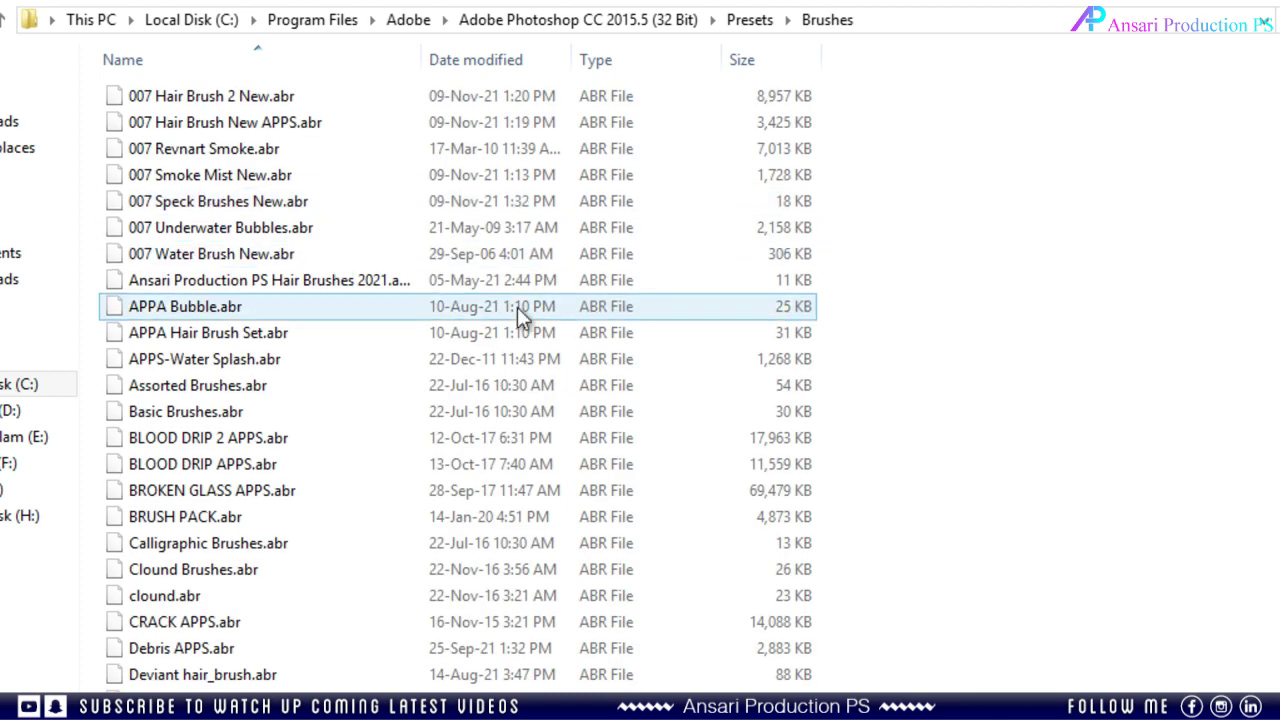
right_click(980, 158)
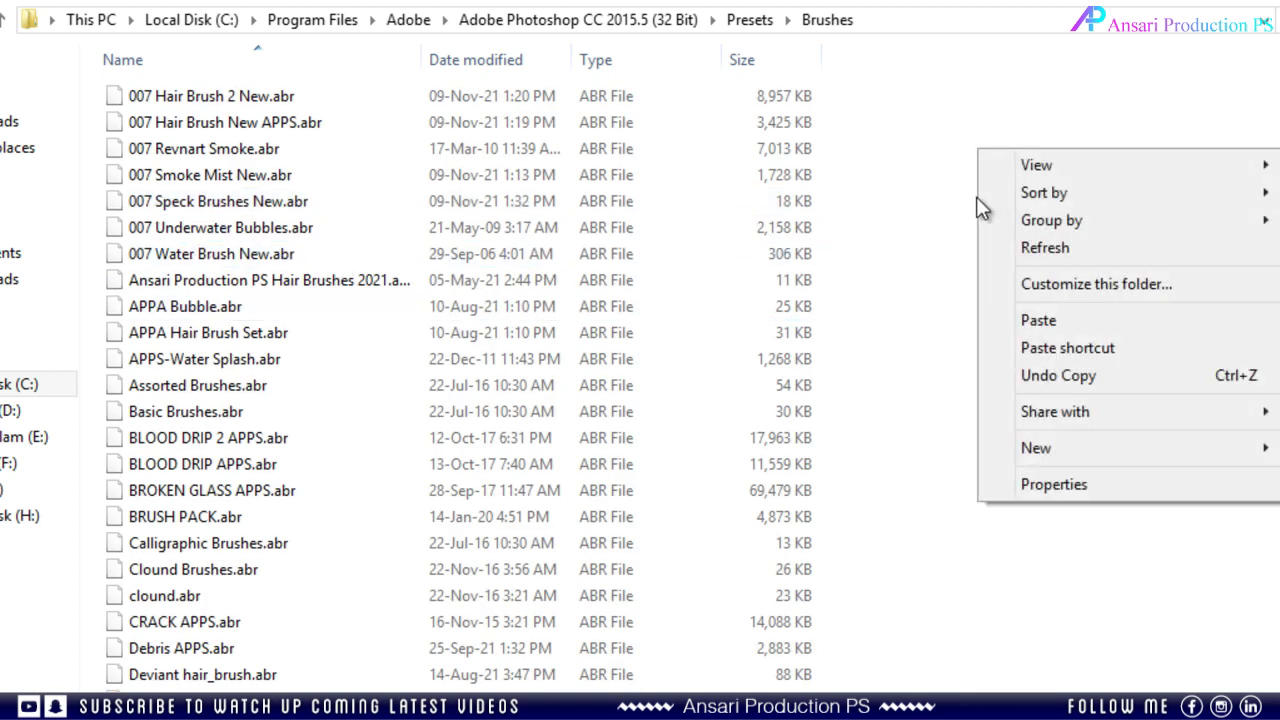
left_click(1005, 317)
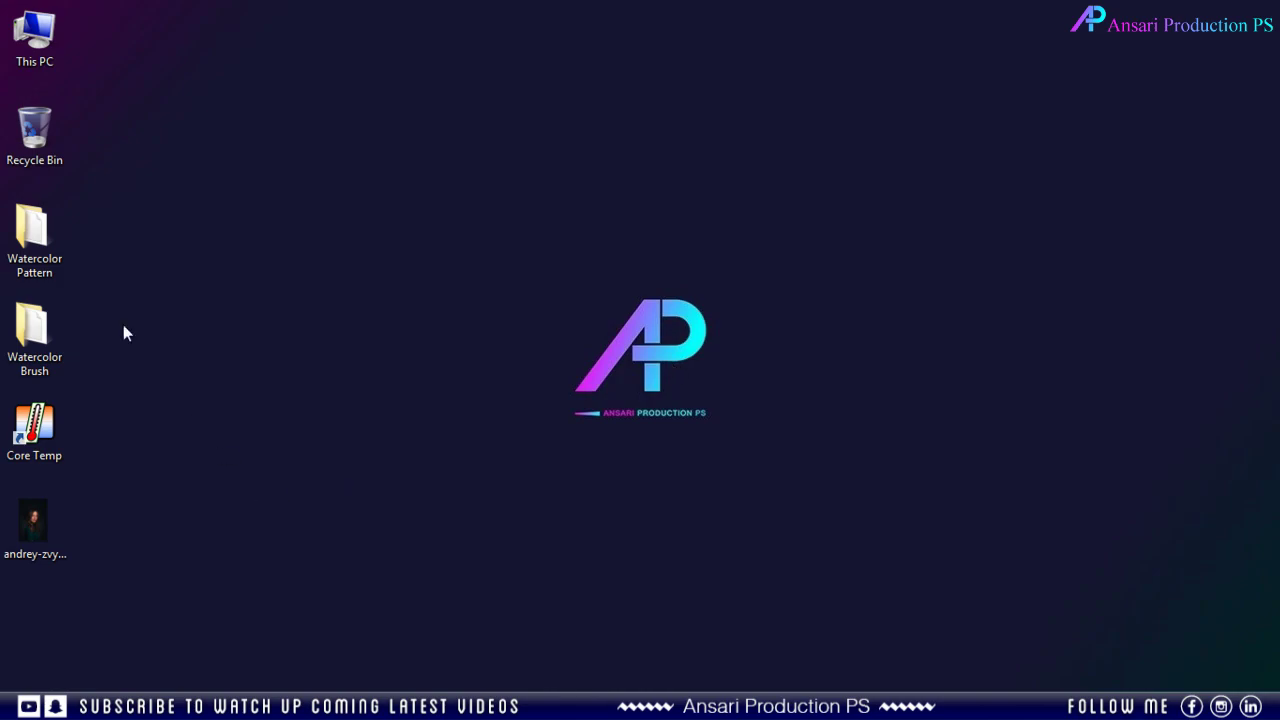
Step: Copy the PAT file from the Watercolor Pattern folder on the desktop
double_click(58, 264)
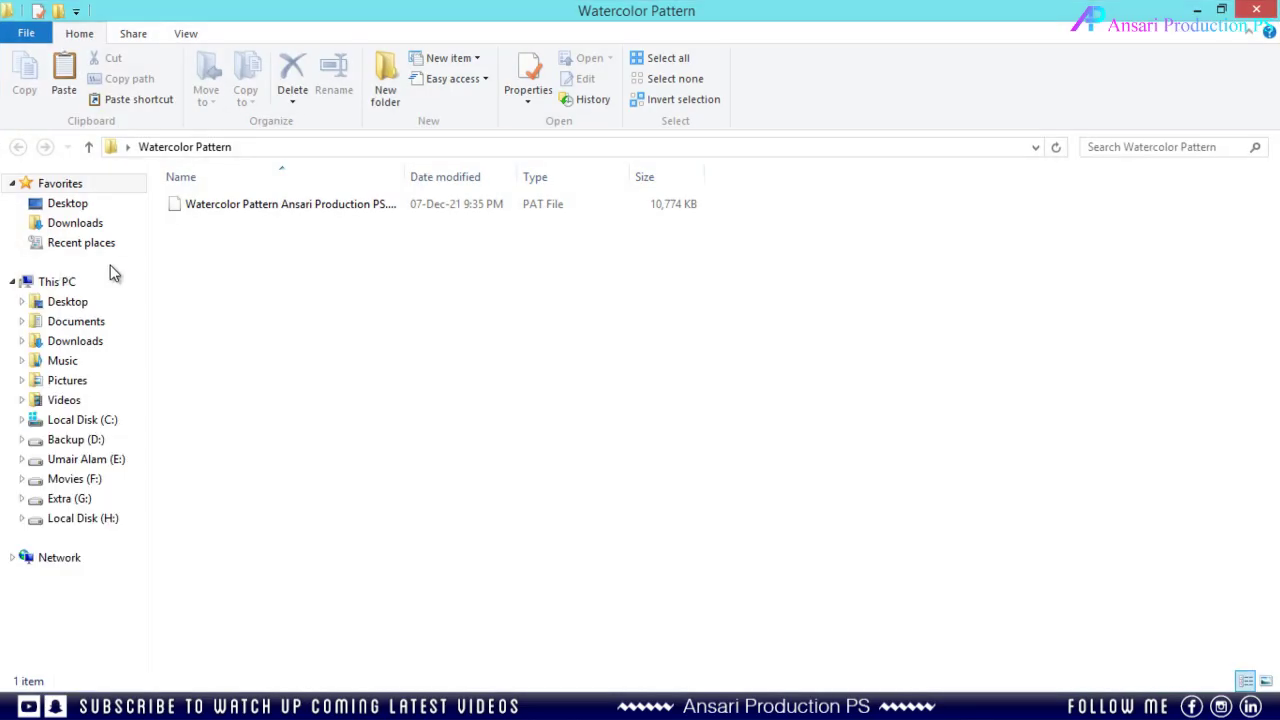
right_click(255, 205)
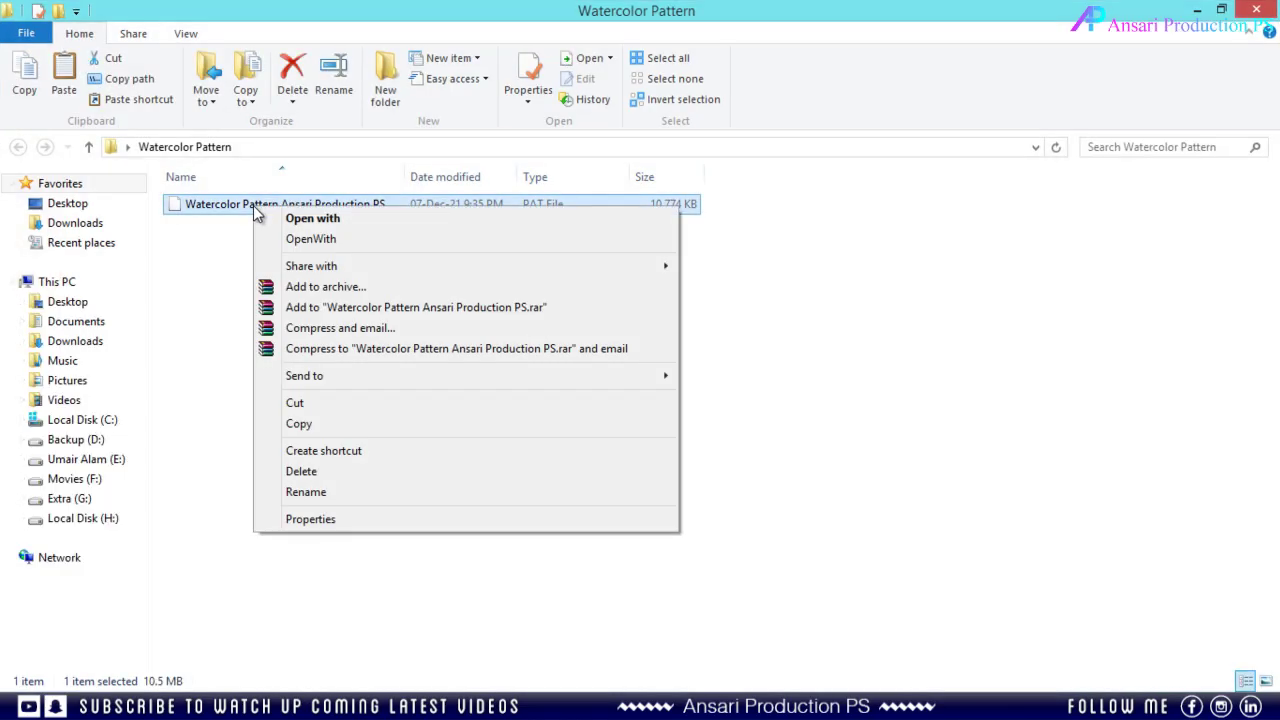
left_click(300, 424)
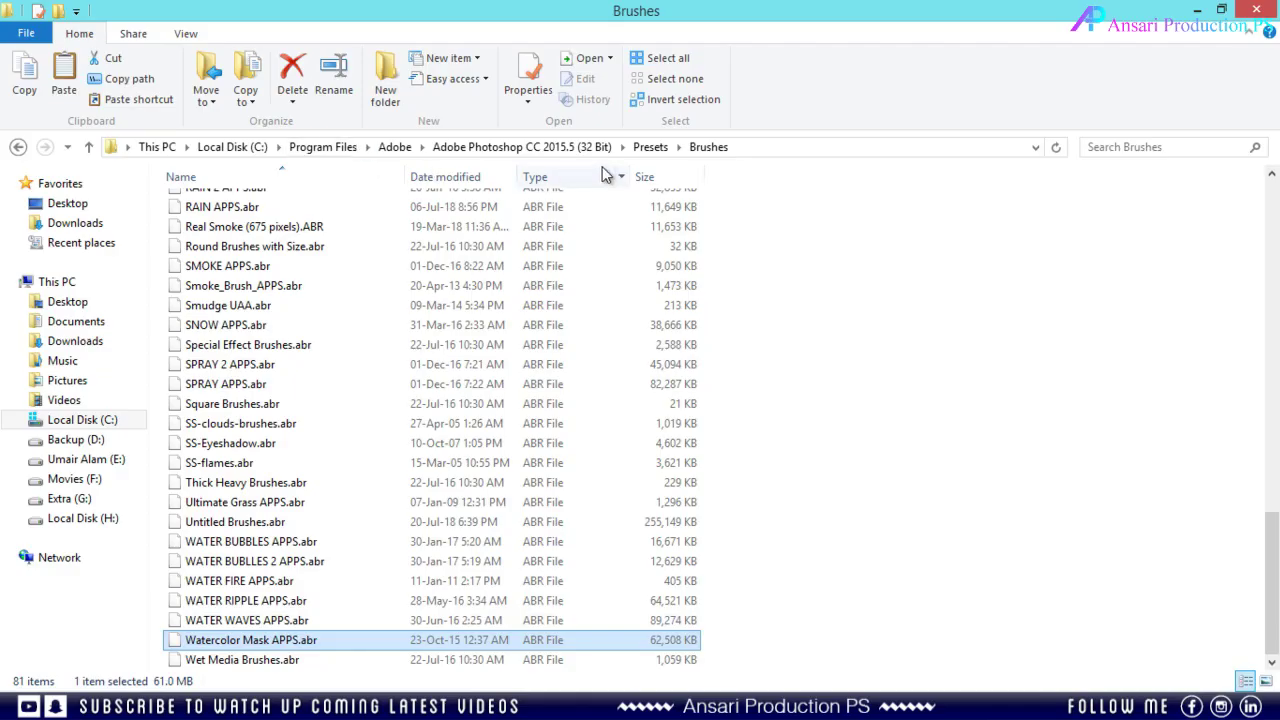
Step: Paste the watercolor pattern file into the Patterns folder inside Photoshop's Presets folder and close the window
left_click(648, 147)
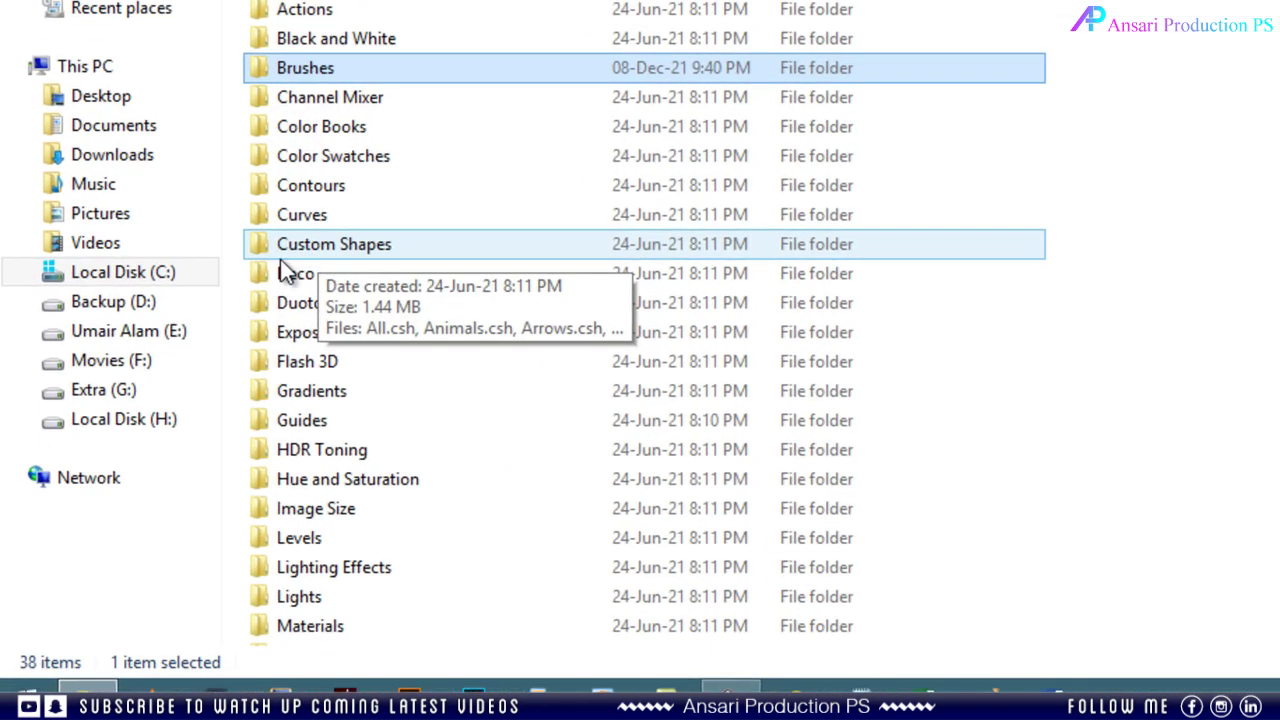
scroll(386, 520, "down", 2)
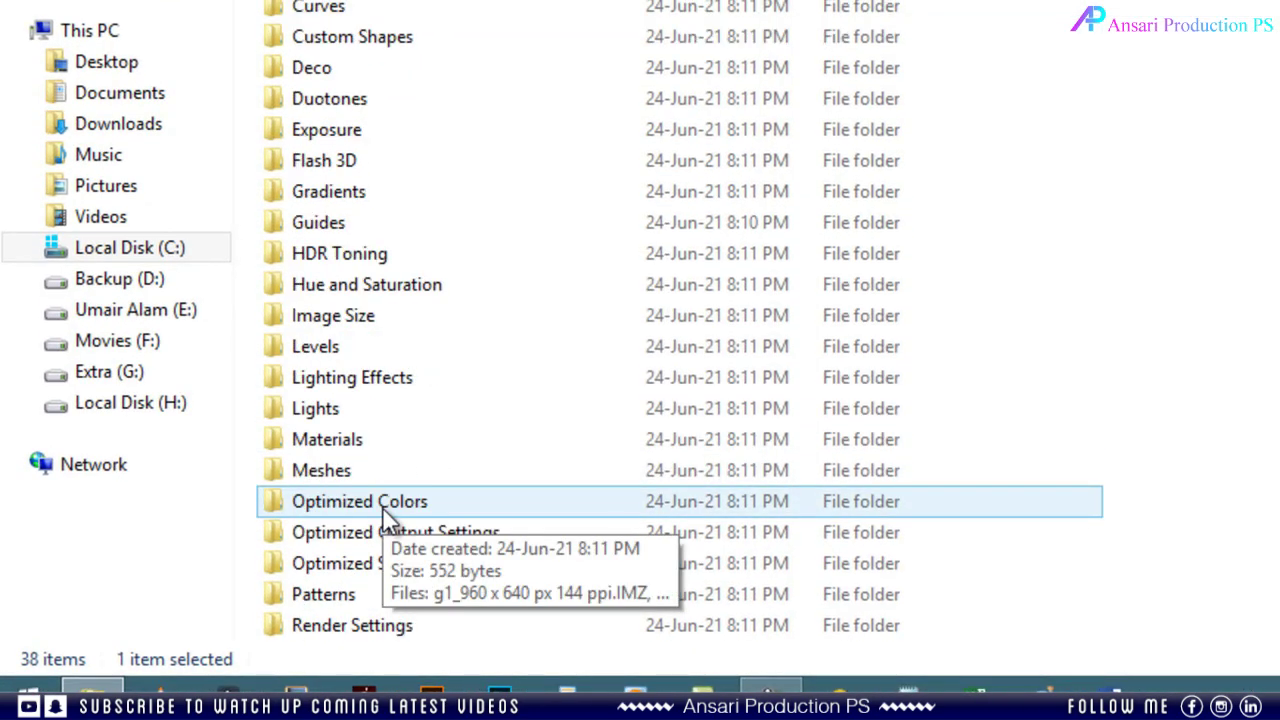
left_click(312, 596)
scroll(524, 482, "down", 2)
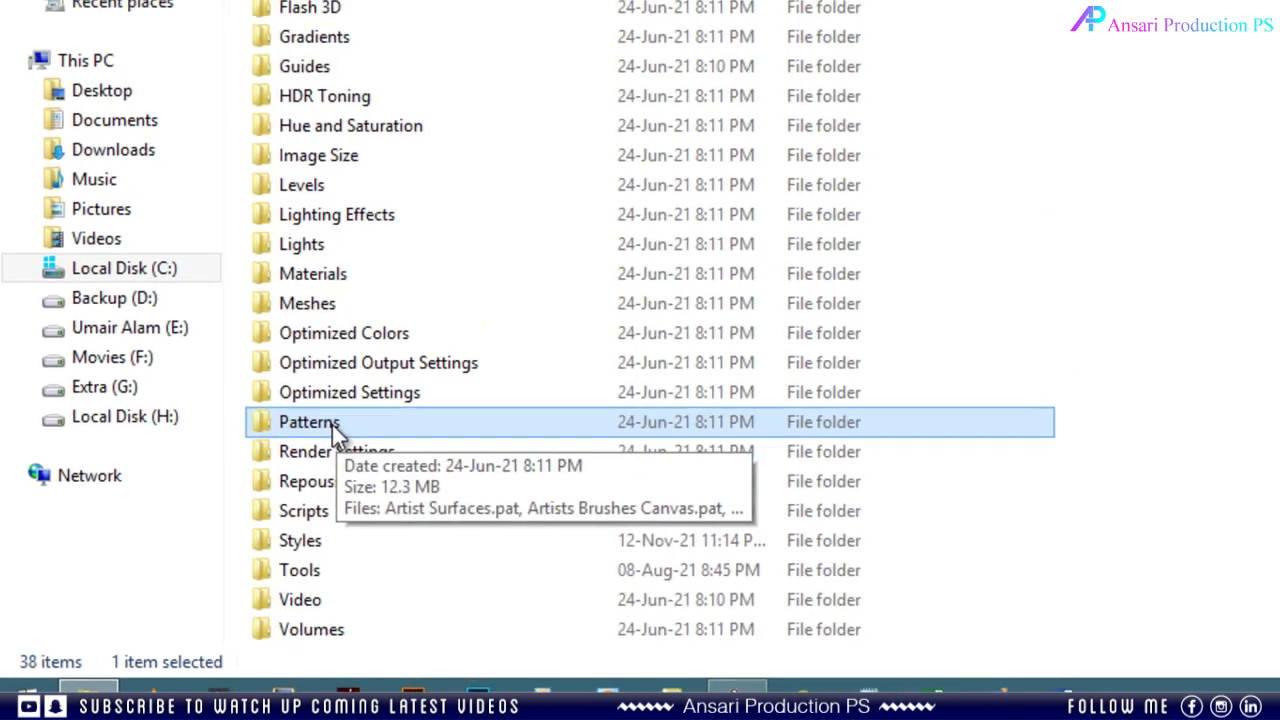
double_click(332, 425)
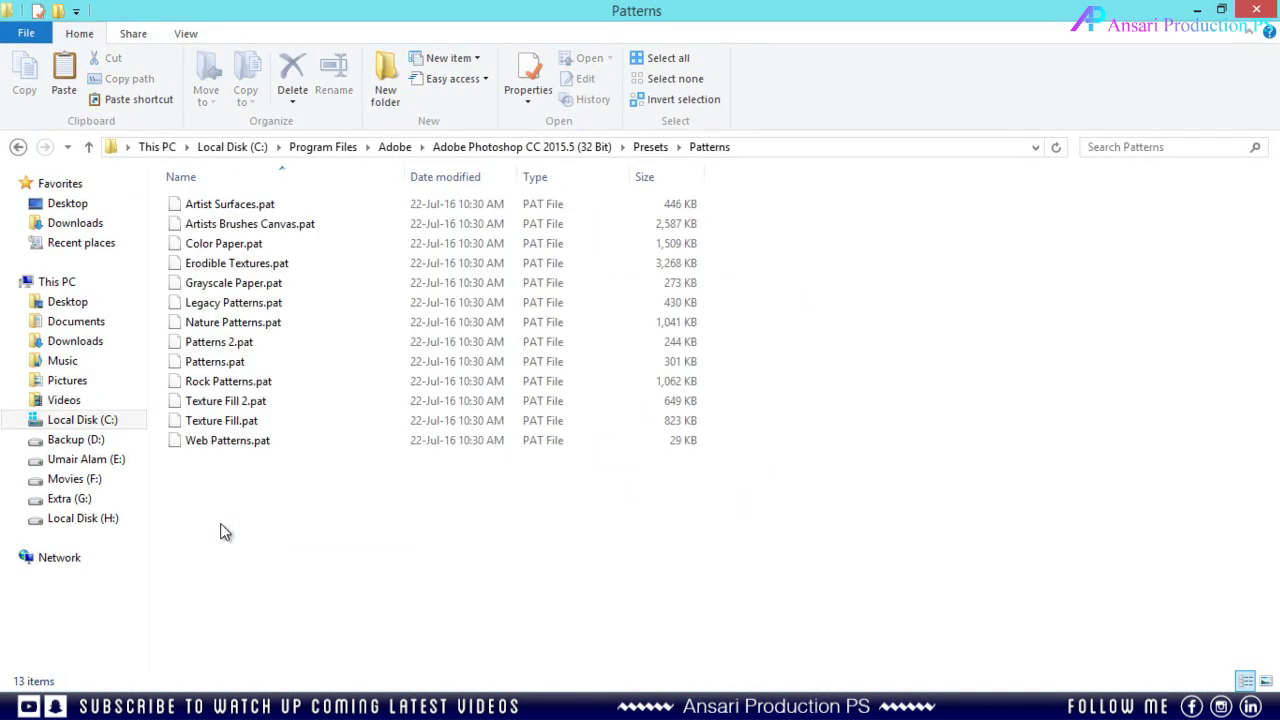
right_click(222, 525)
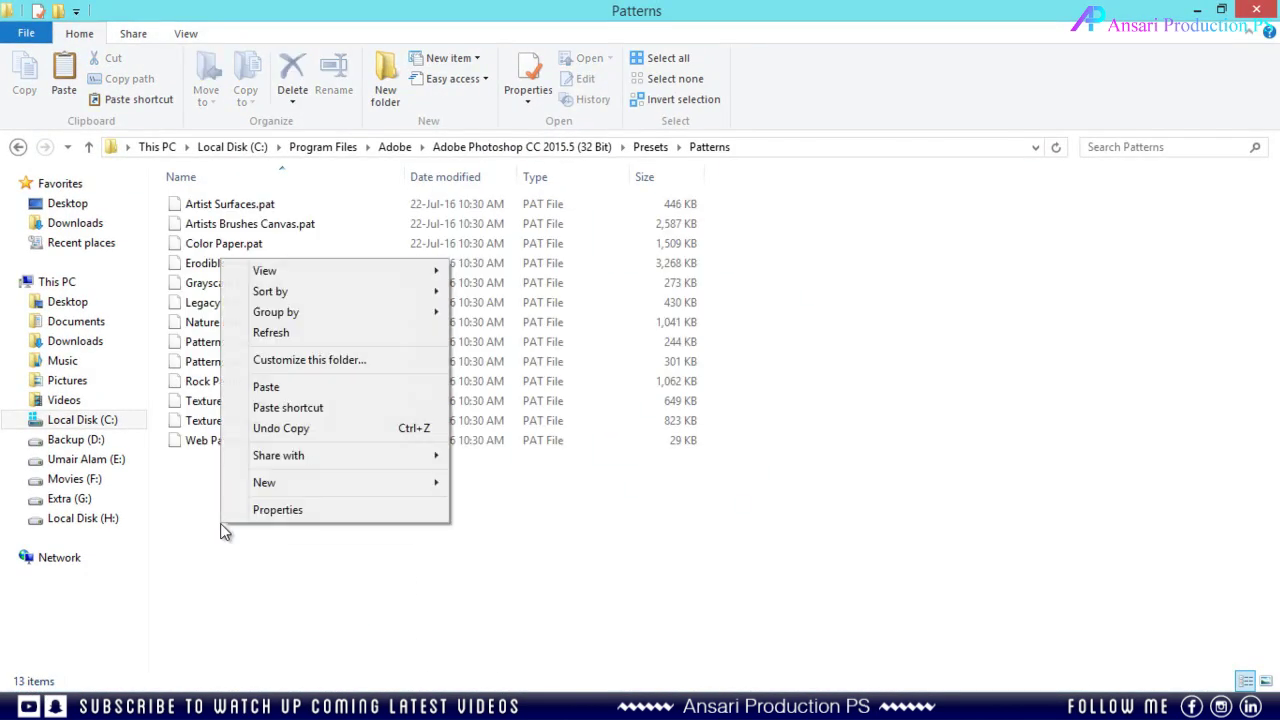
left_click(320, 393)
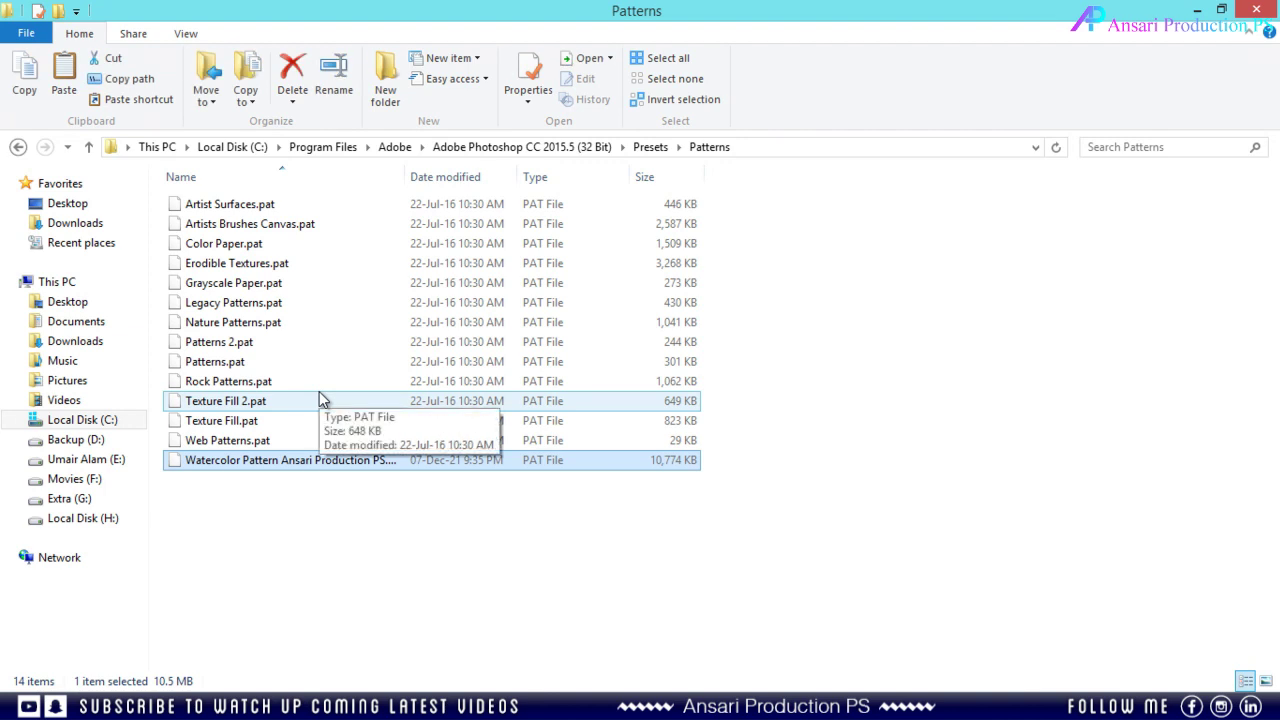
left_click(283, 580)
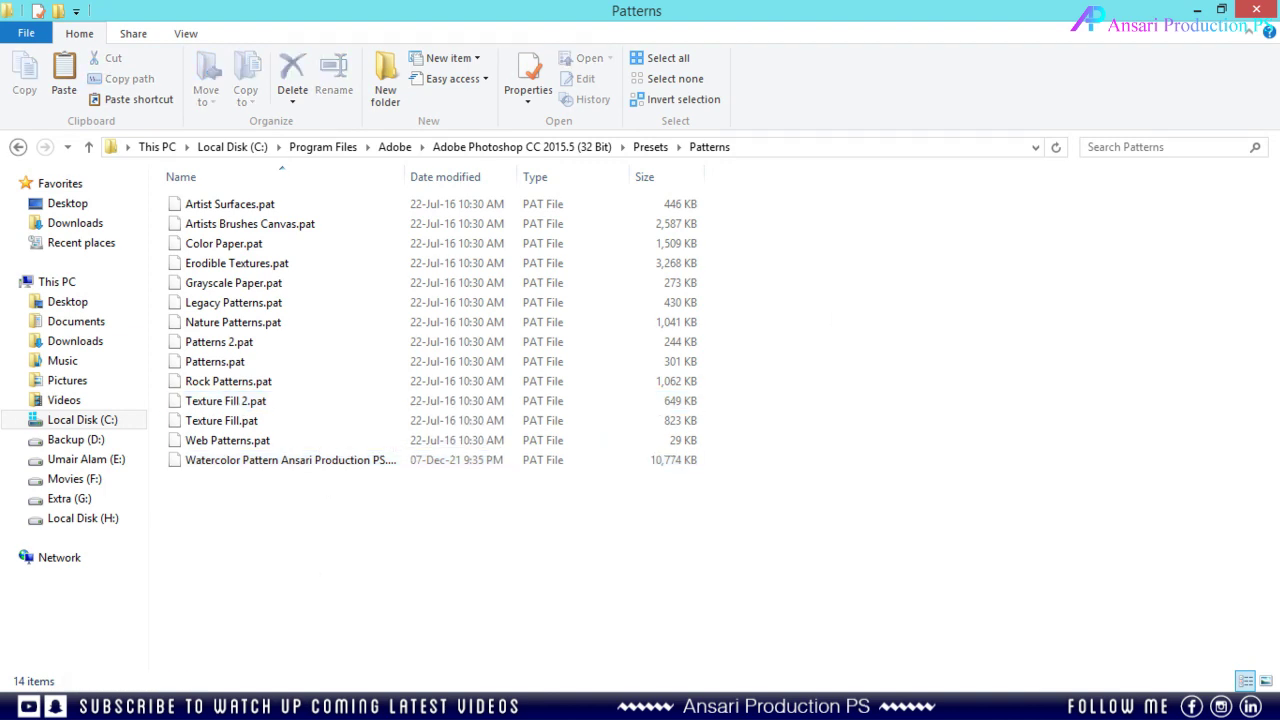
left_click(1272, 10)
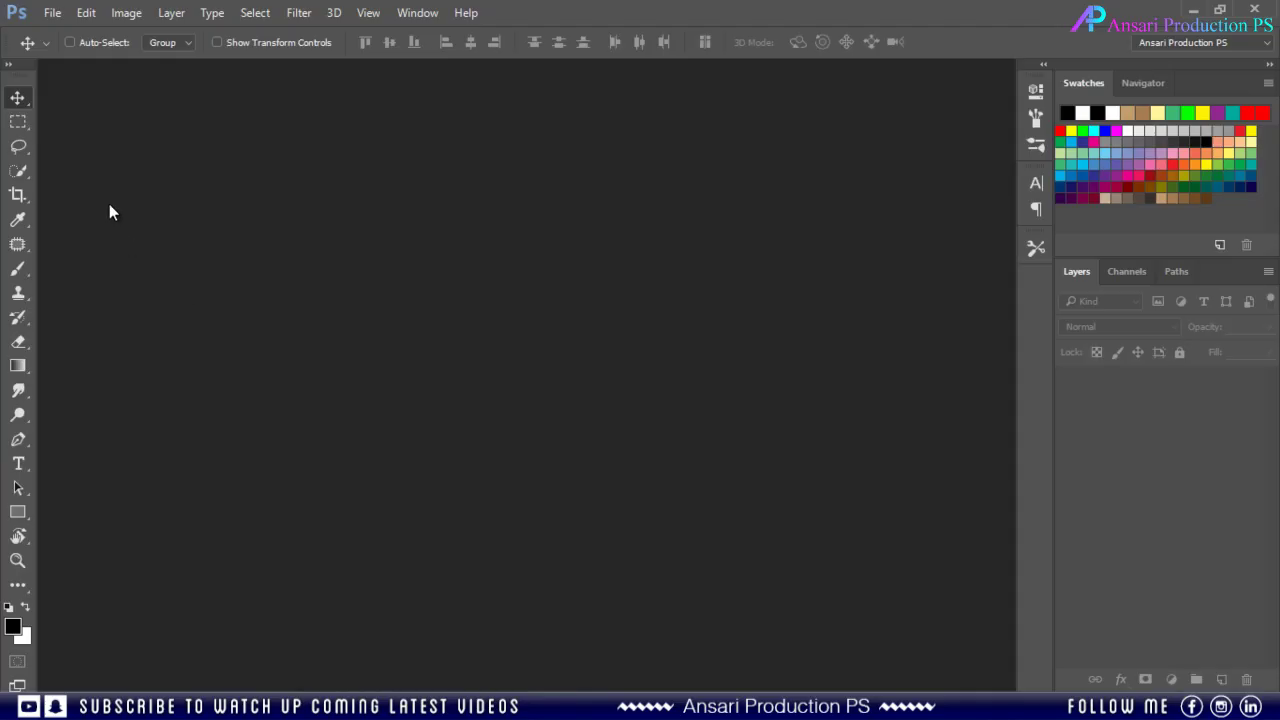
Step: Create a new 1080 x 1350 px document at 300 pixels/centimeter in 8-bit RGB Color with a white background
left_click(52, 13)
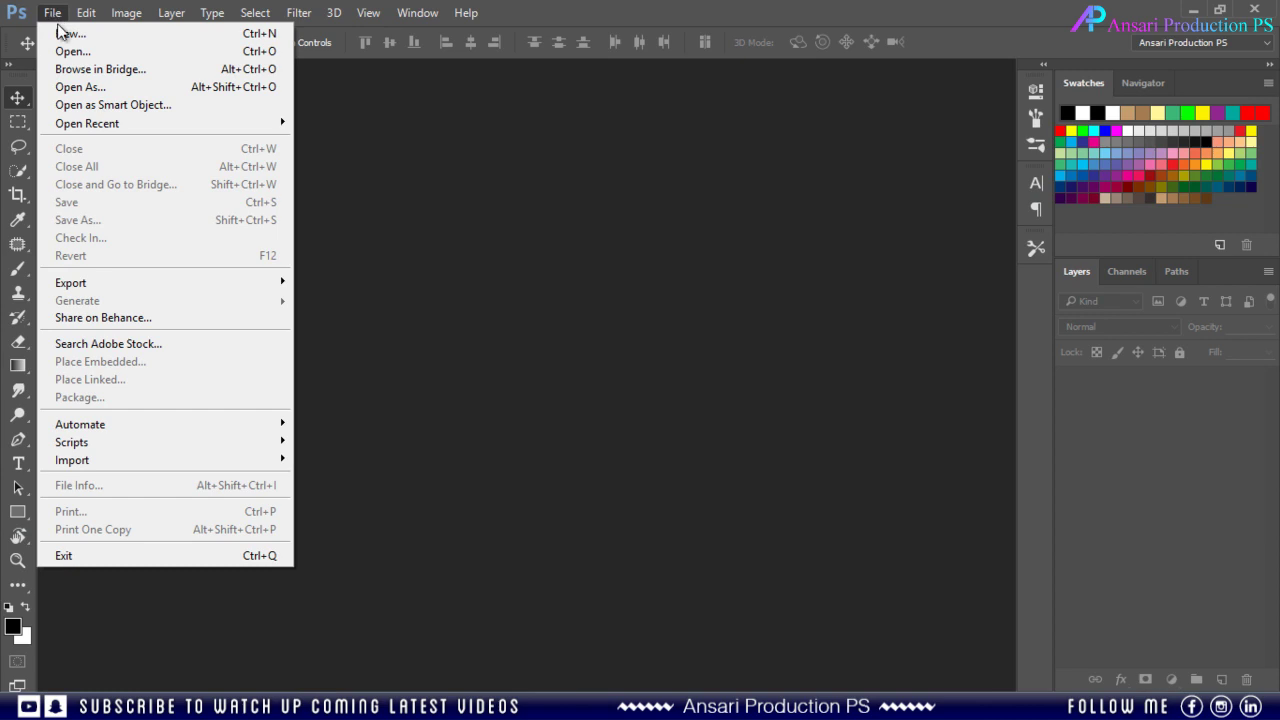
left_click(66, 33)
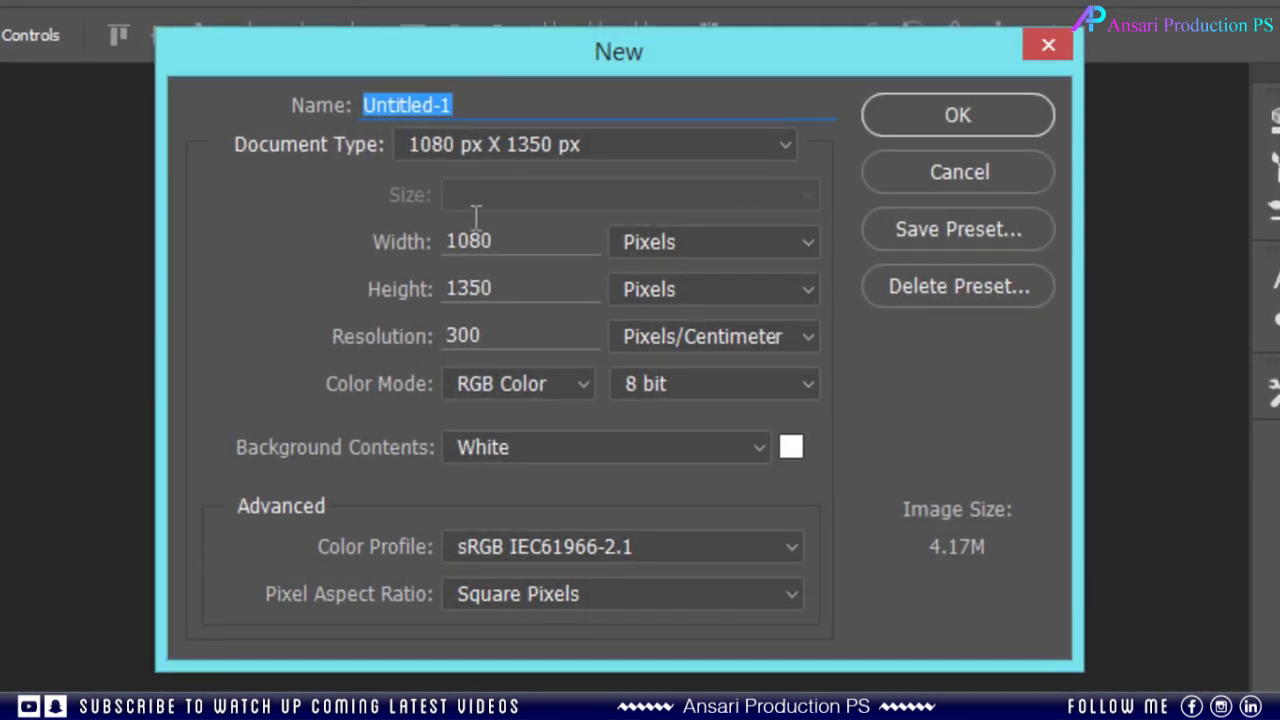
left_click_drag(550, 242, 325, 212)
left_click_drag(520, 292, 253, 270)
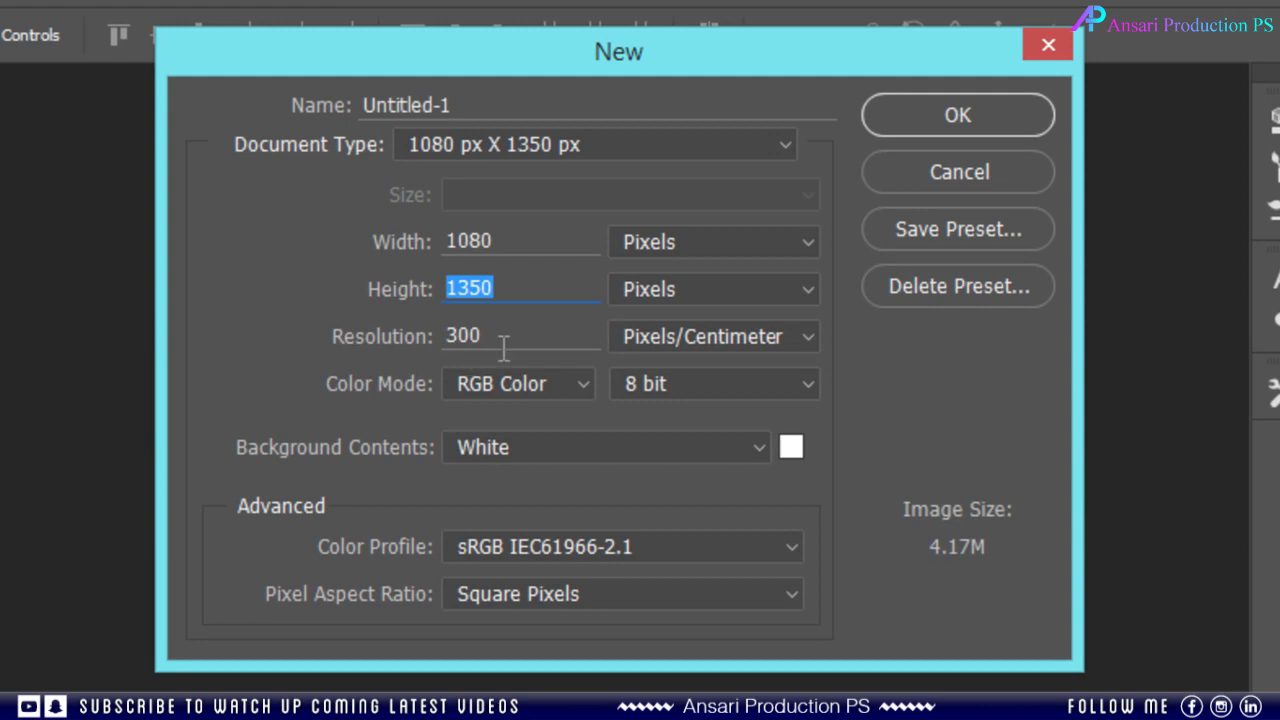
left_click_drag(515, 337, 352, 335)
left_click(543, 337)
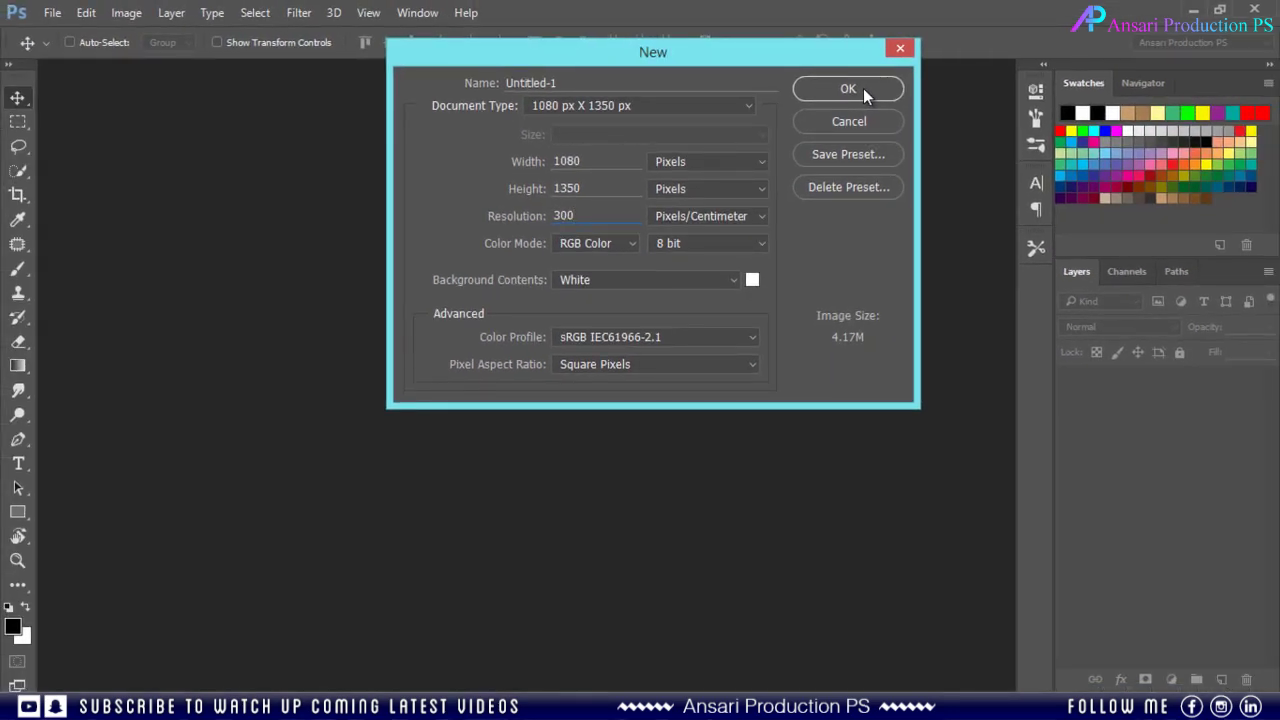
left_click(863, 88)
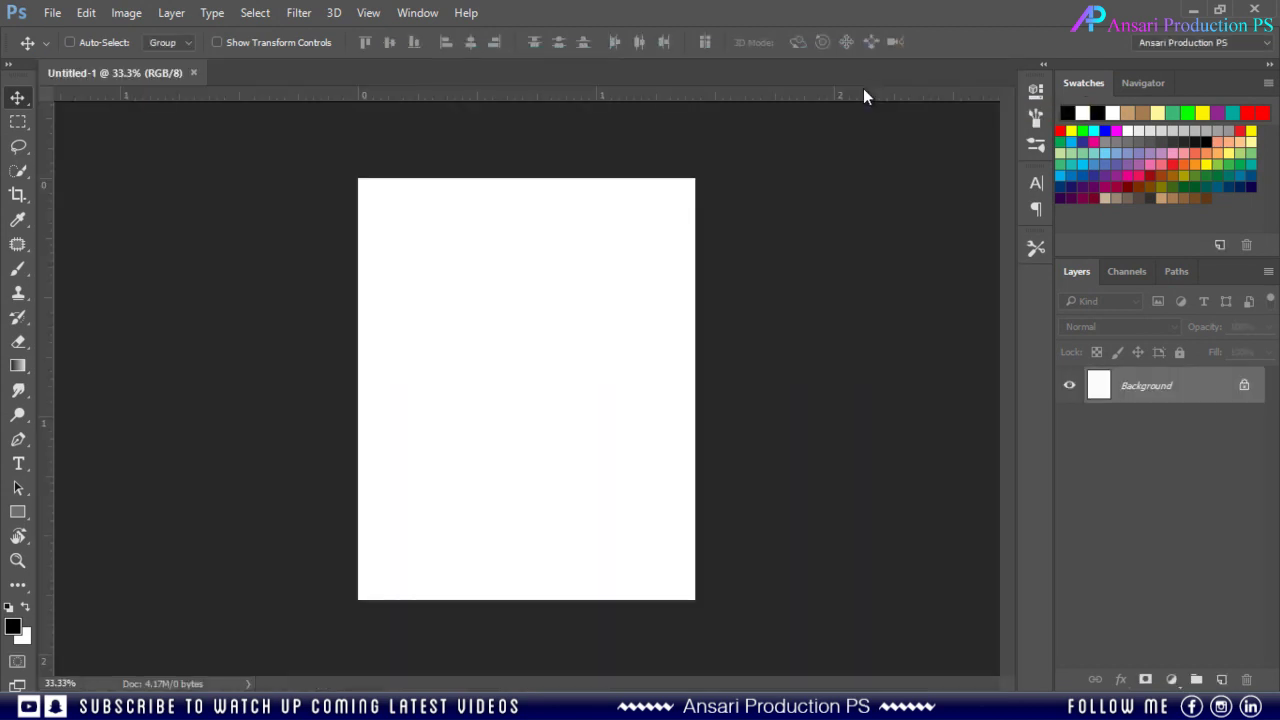
Step: Place the woman's portrait photo from the desktop into the new document, enlarged beyond the canvas edges
left_click(1203, 9)
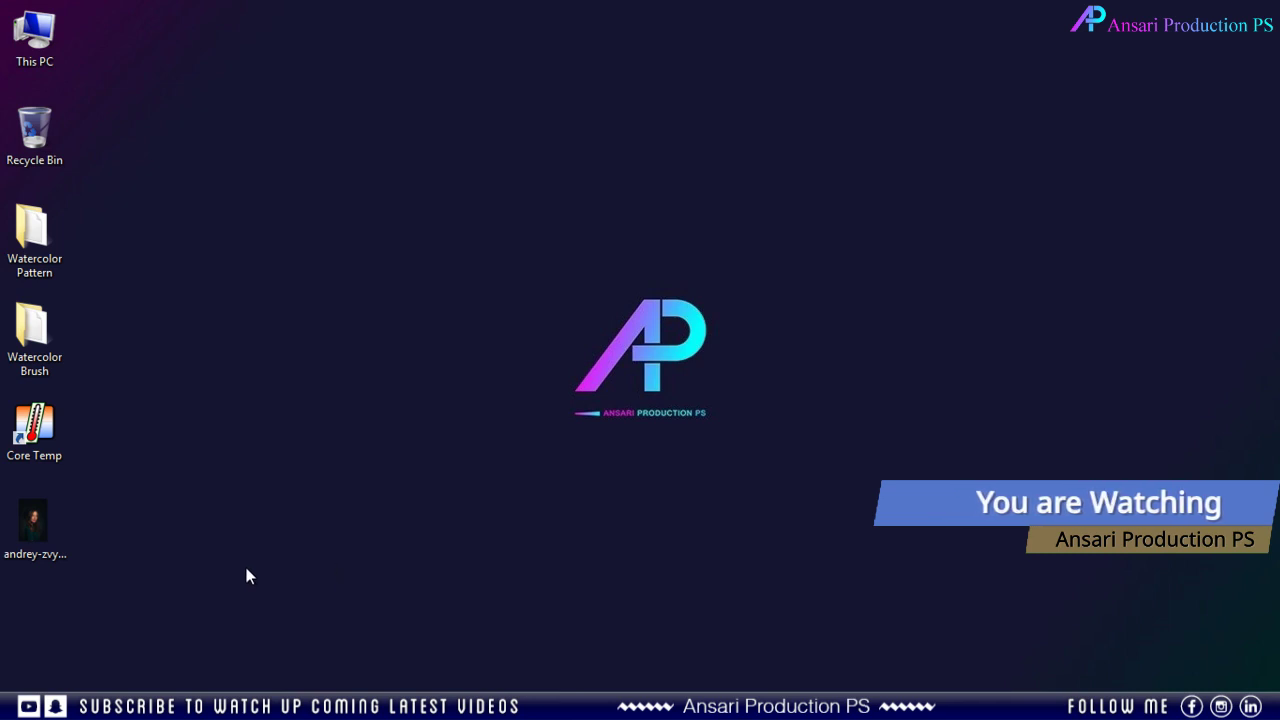
left_click(33, 520)
left_click_drag(42, 527, 527, 373)
left_click_drag(687, 168, 720, 102)
key("Return")
Step: Scale the placed portrait down slightly so it still fills the canvas
left_click_drag(530, 390, 538, 393)
key("ctrl+t")
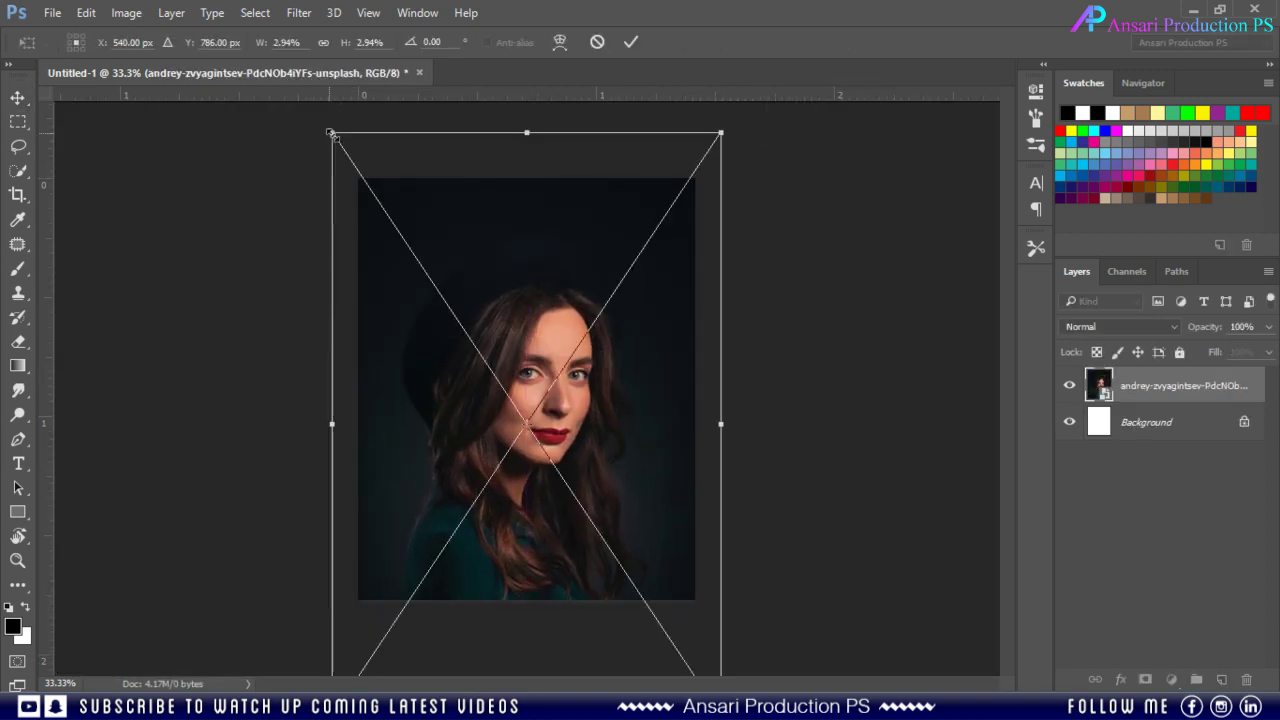
left_click_drag(331, 131, 356, 166)
left_click(641, 41)
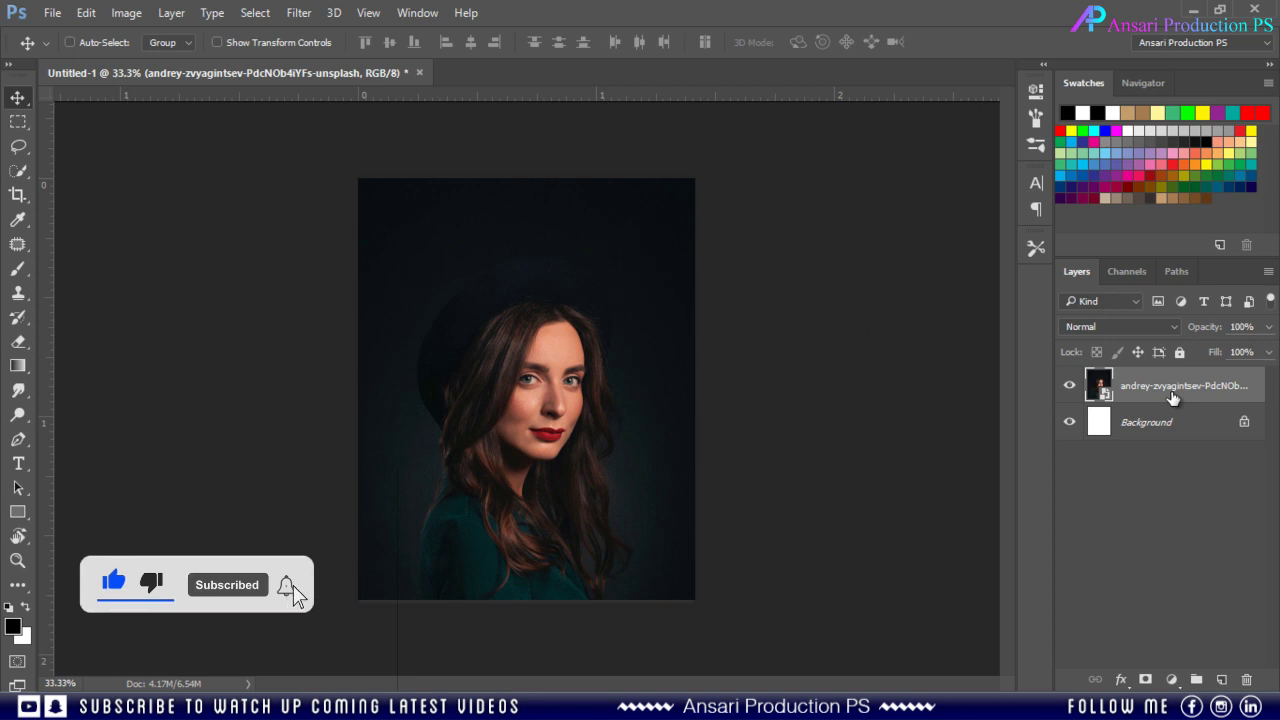
Step: Apply the Filter Gallery's Dry Brush effect to the portrait layer with brush size 2, brush detail 8 and texture 1
left_click(299, 13)
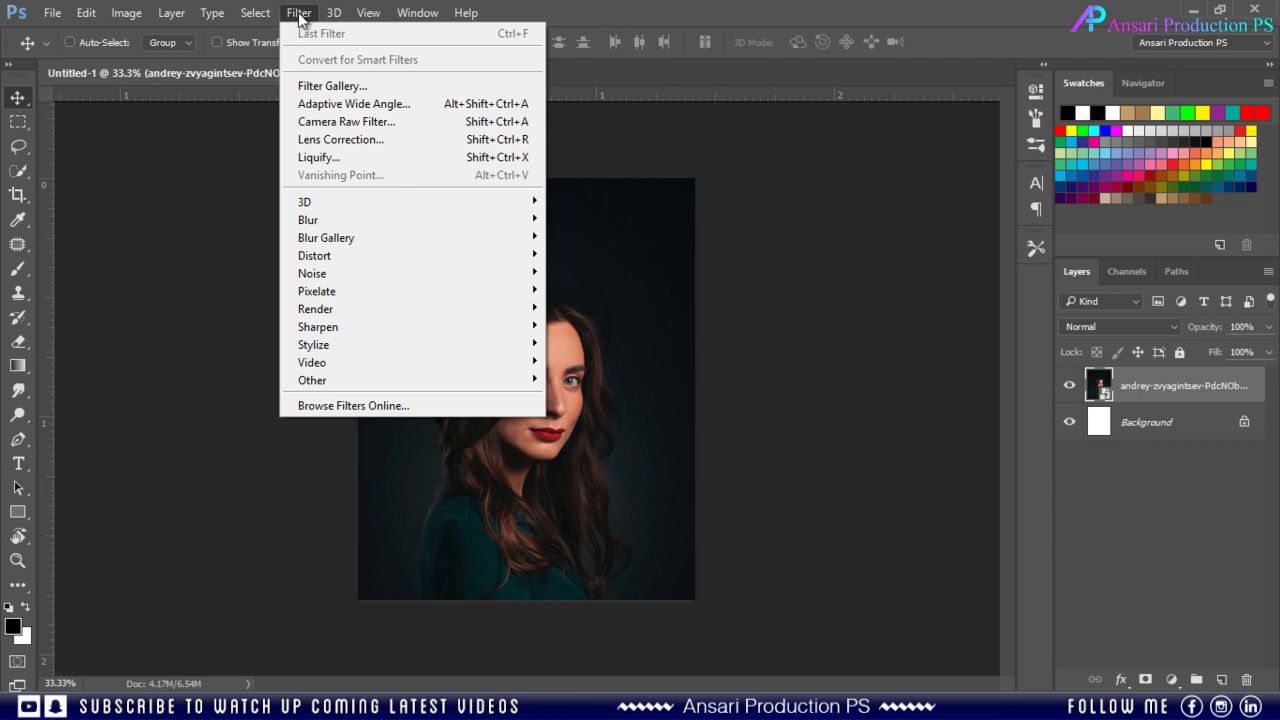
left_click(306, 86)
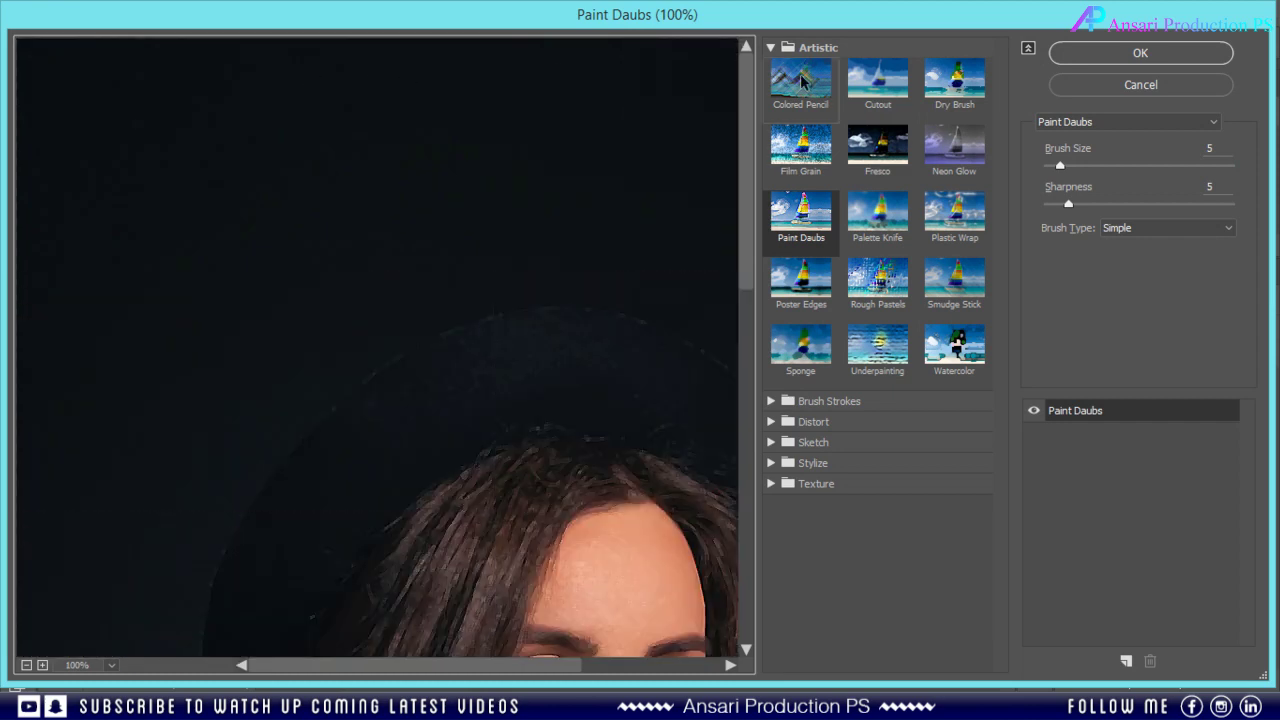
left_click(771, 47)
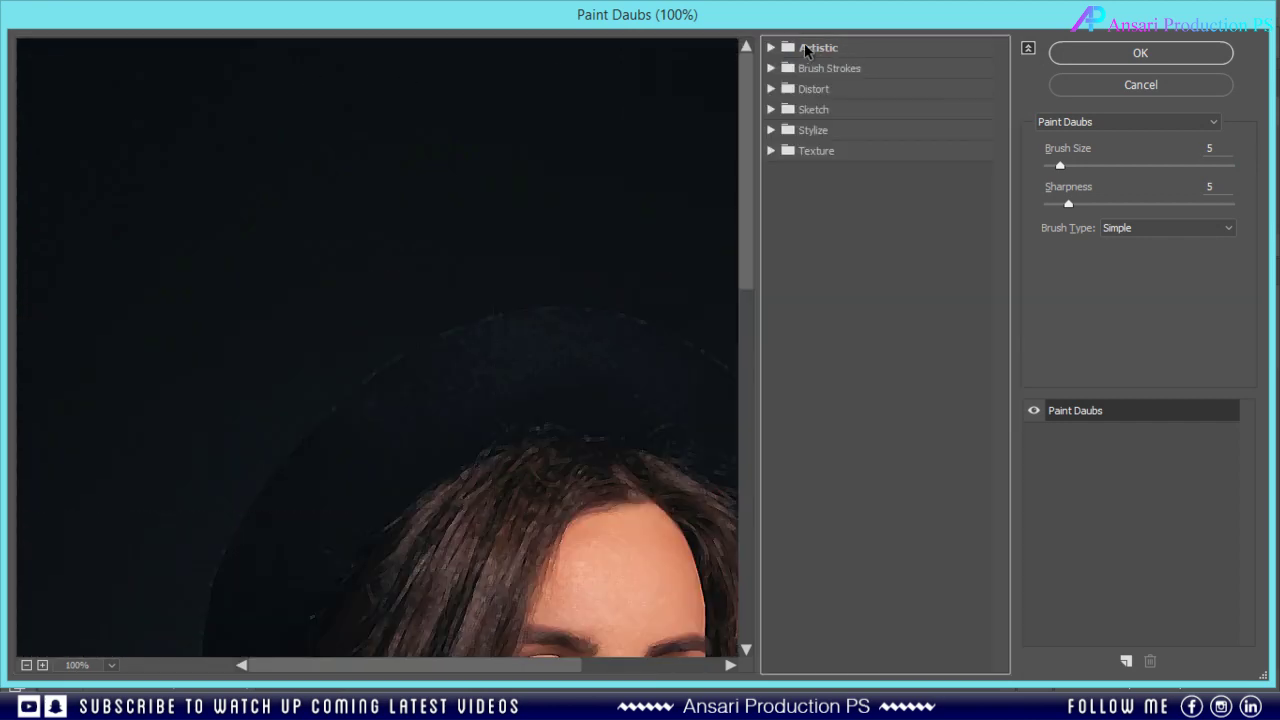
left_click(771, 48)
mouse_move(555, 437)
left_mouse_down()
mouse_move(317, 134)
mouse_move(423, 137)
left_mouse_up()
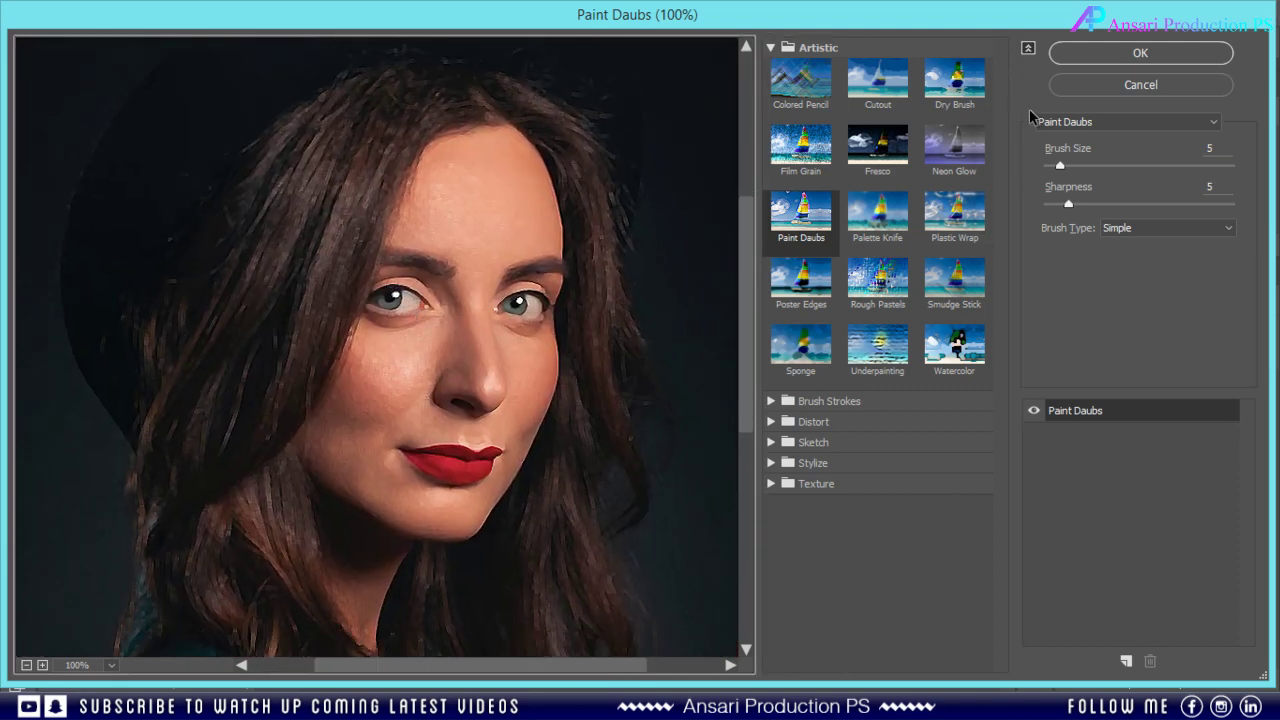
left_click(970, 93)
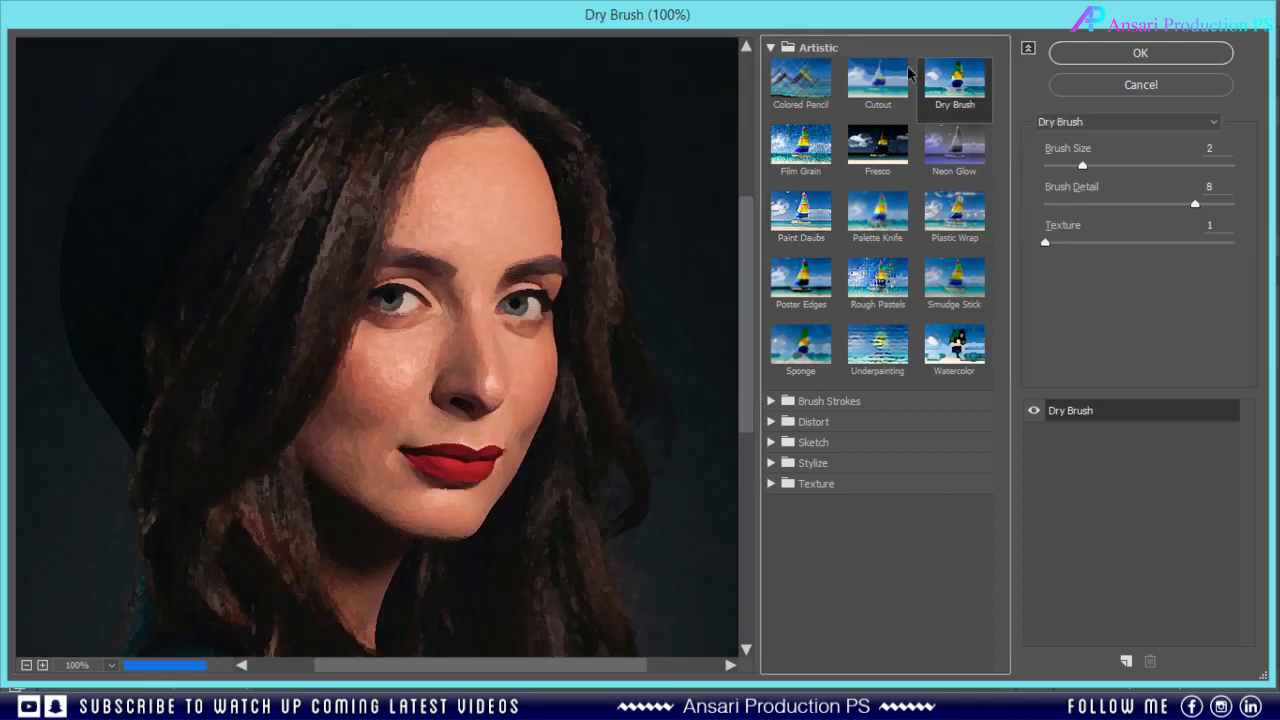
left_click(1212, 147)
key("Tab")
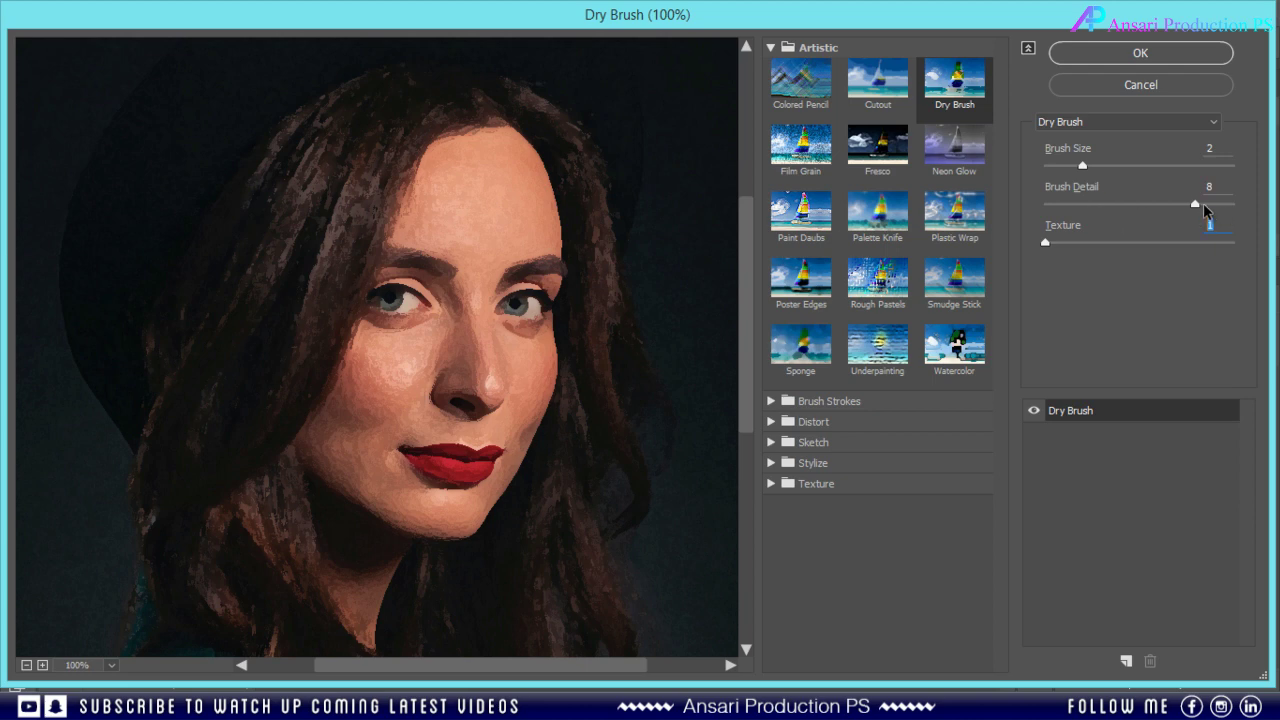
mouse_move(1196, 206)
left_mouse_down()
mouse_move(1097, 206)
mouse_move(1228, 209)
left_mouse_up()
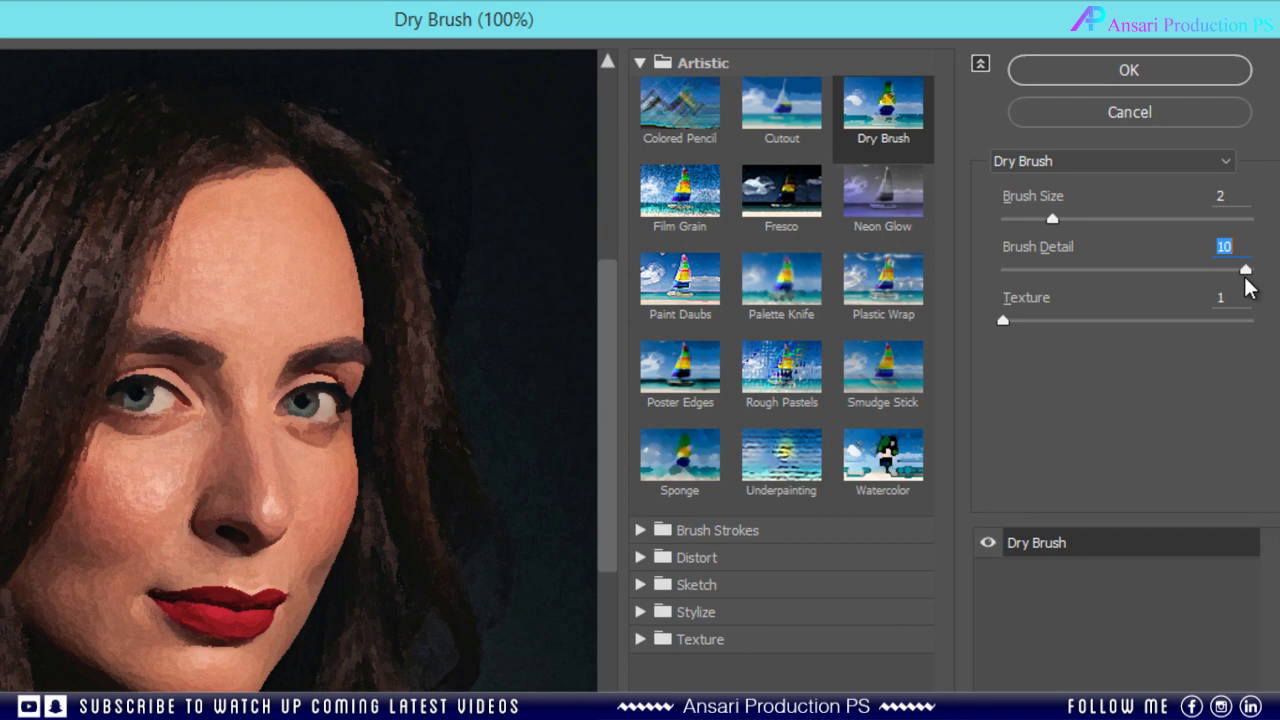
left_click_drag(1245, 278, 1211, 278)
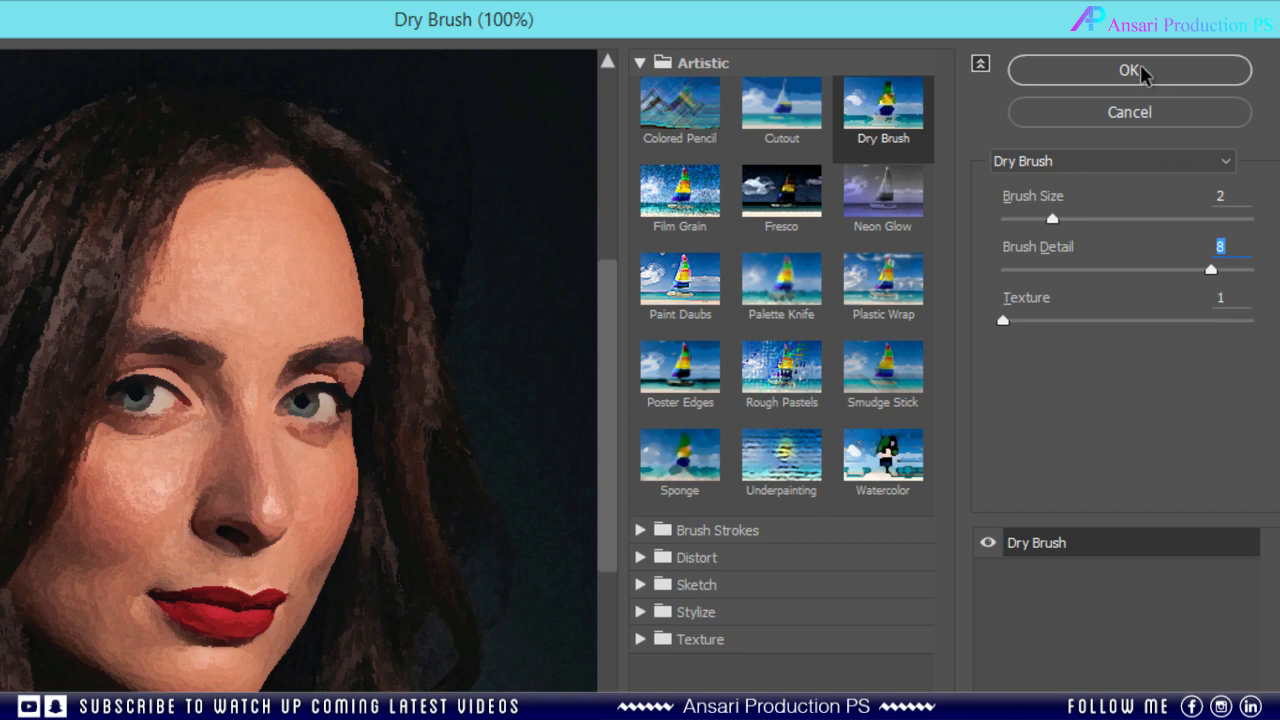
left_click(1143, 72)
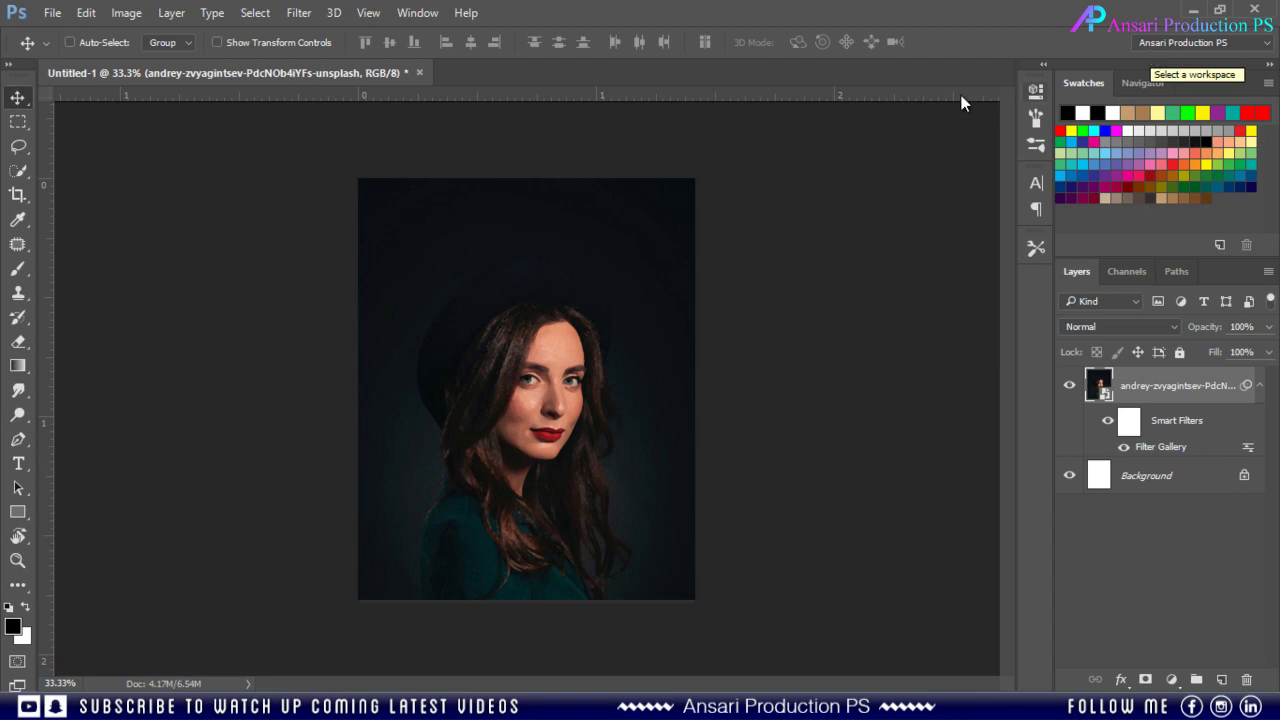
Step: Apply the Filter Gallery's Cutout effect to the portrait layer with 8 levels and edge simplicity 0
left_click(303, 14)
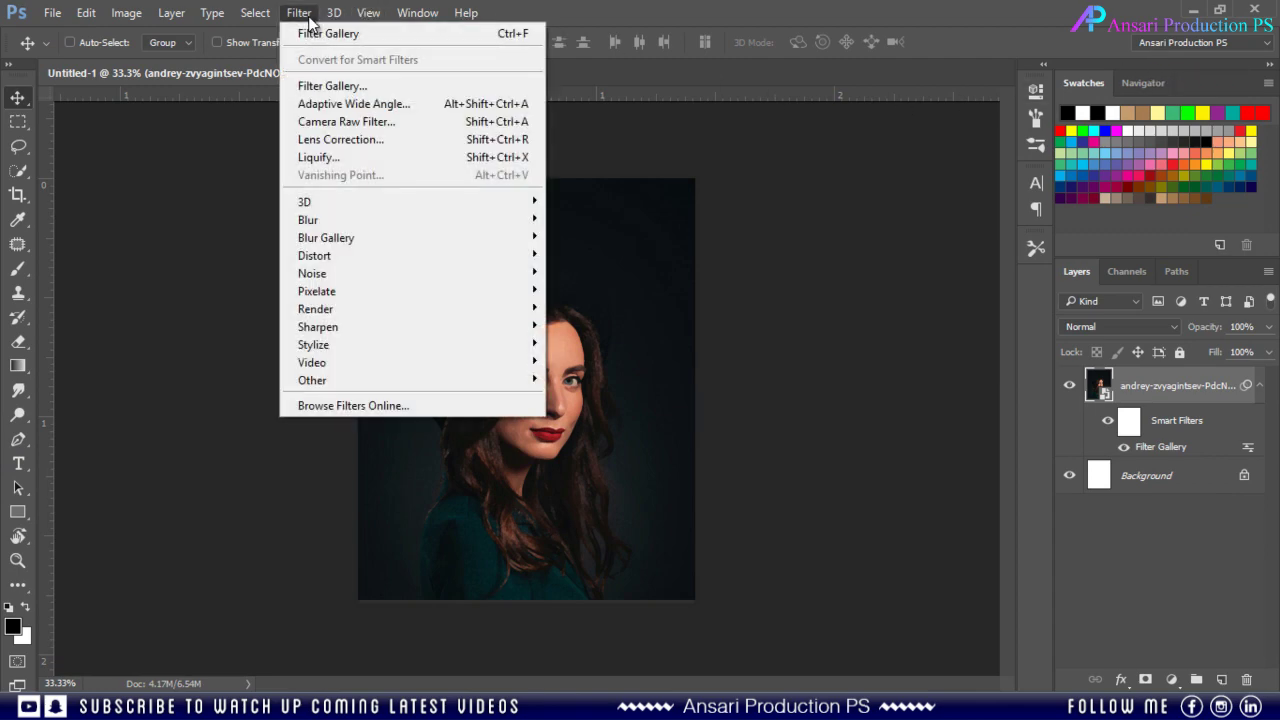
left_click(324, 84)
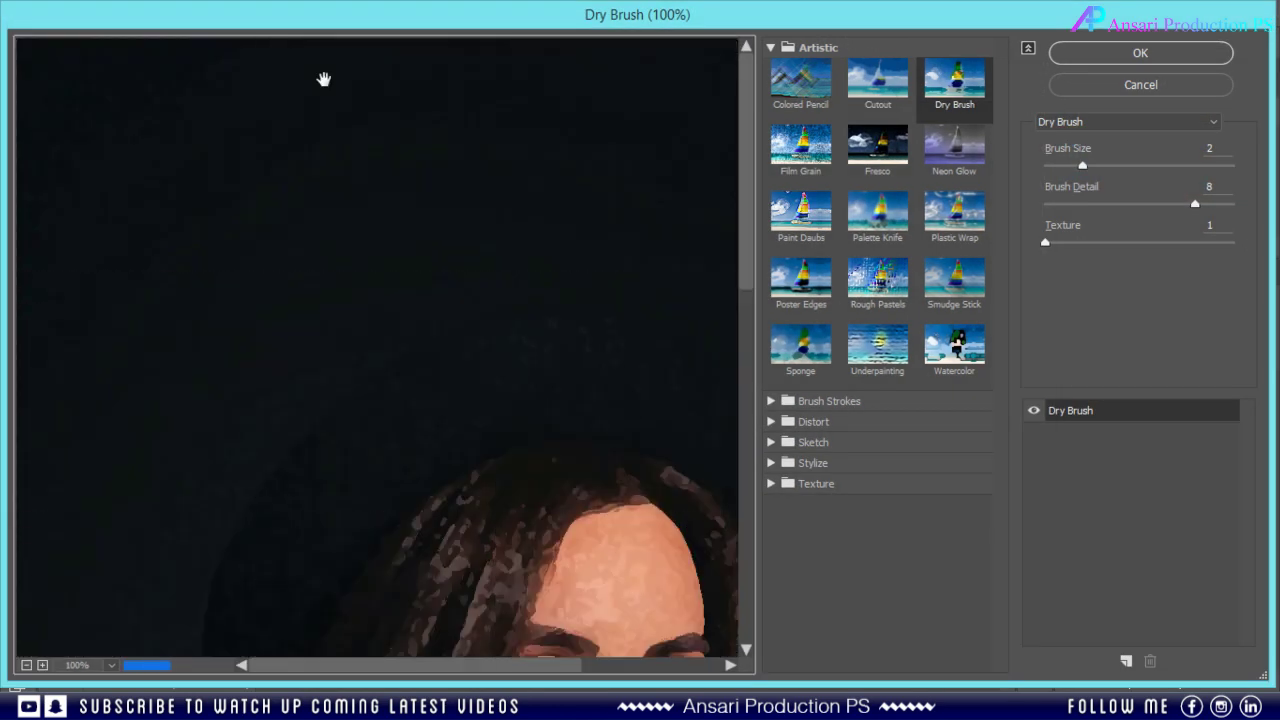
left_click_drag(589, 569, 477, 229)
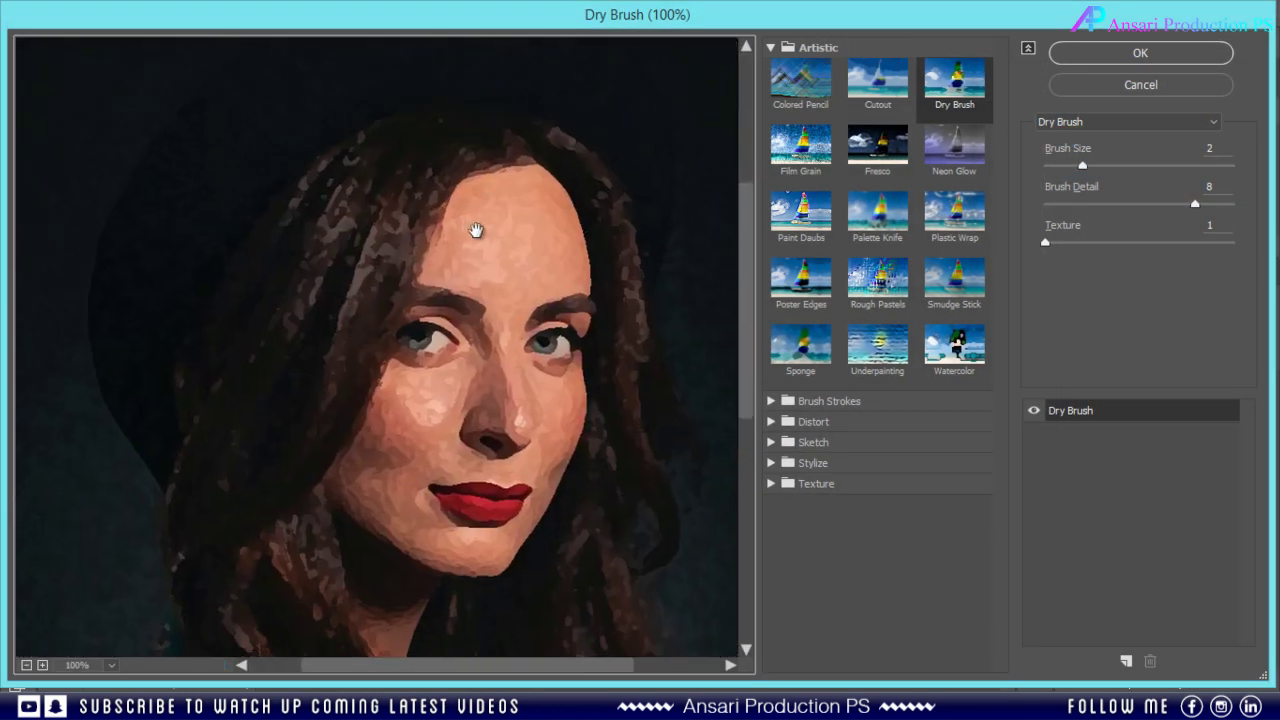
left_click(900, 88)
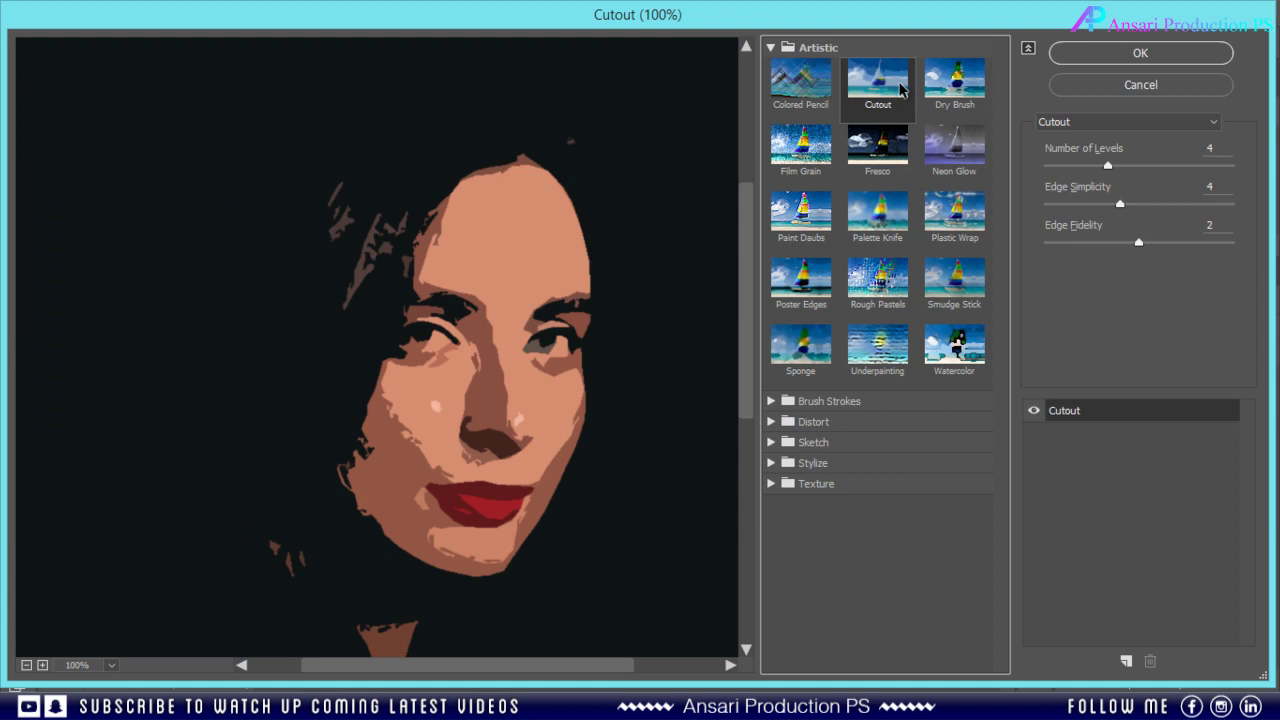
left_click_drag(1108, 166, 1219, 166)
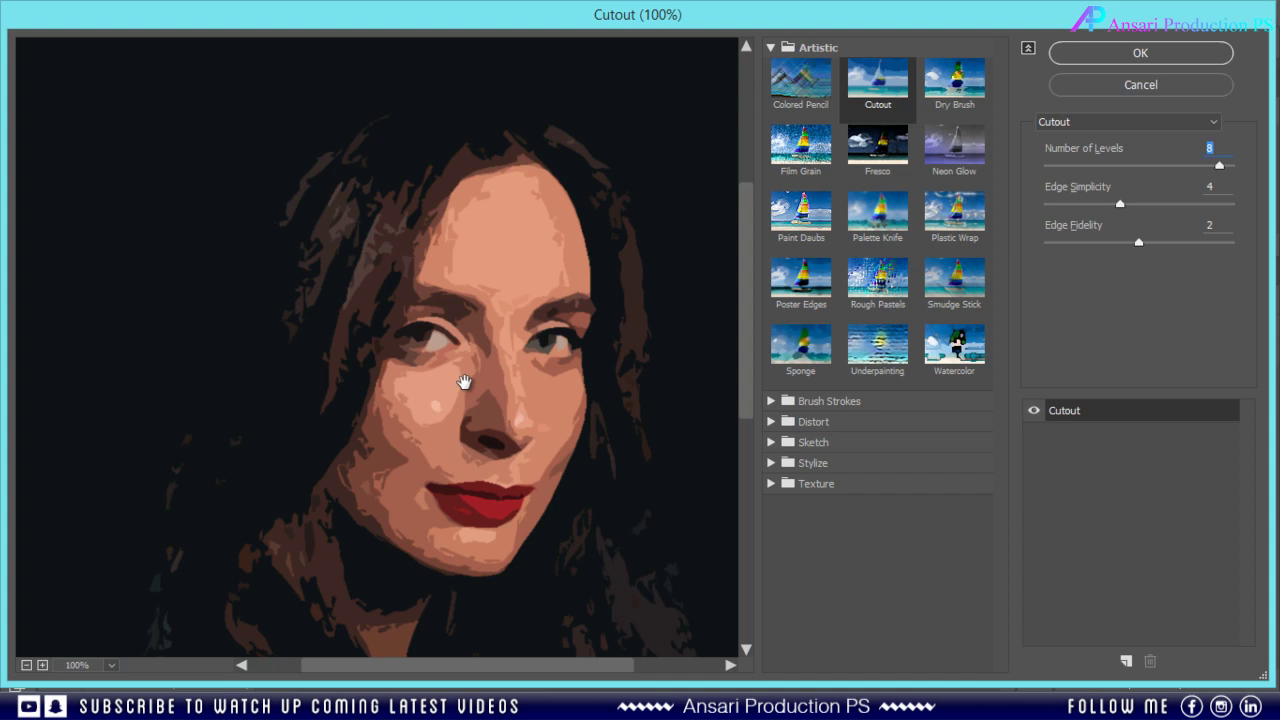
left_click(1119, 204)
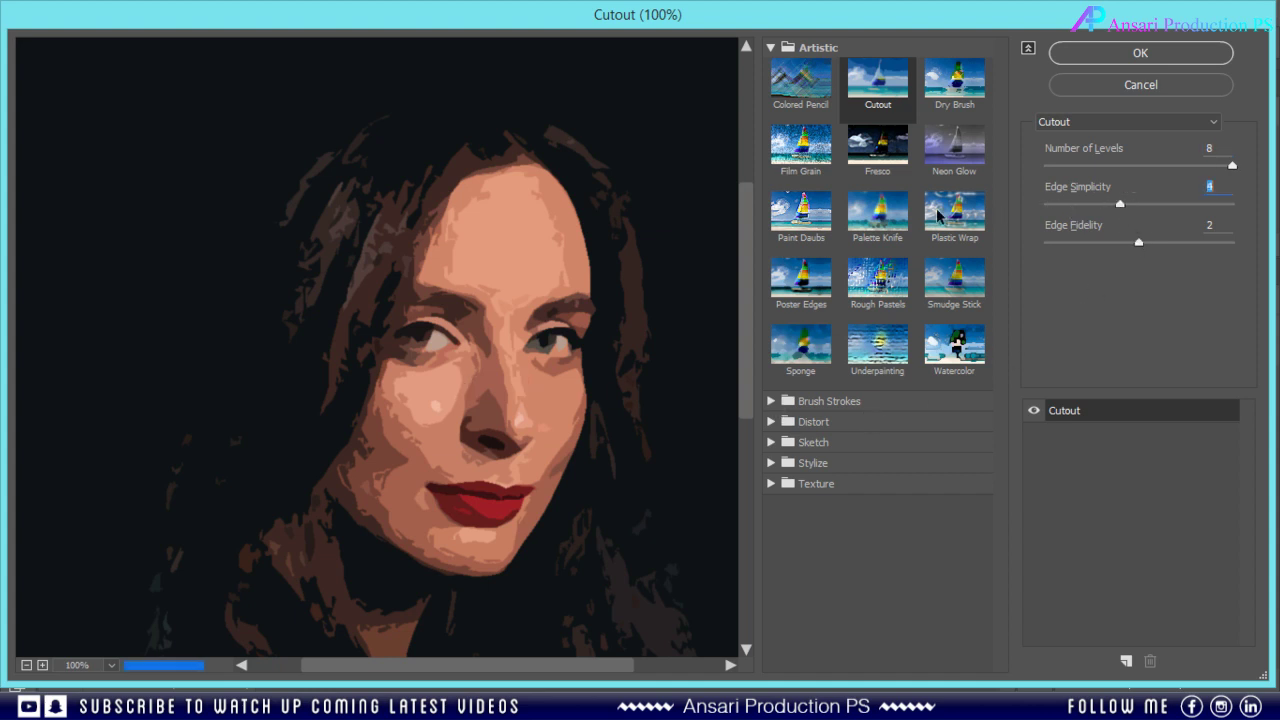
left_click_drag(1119, 204, 1023, 202)
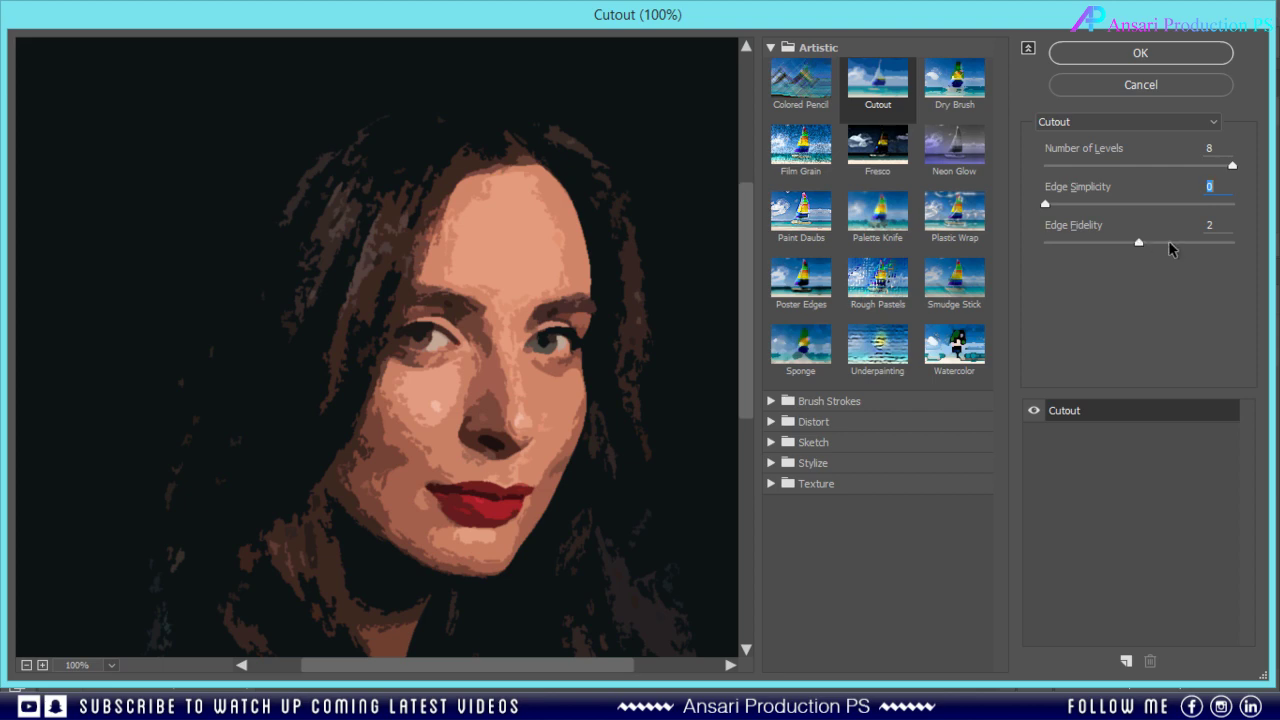
left_click(1121, 60)
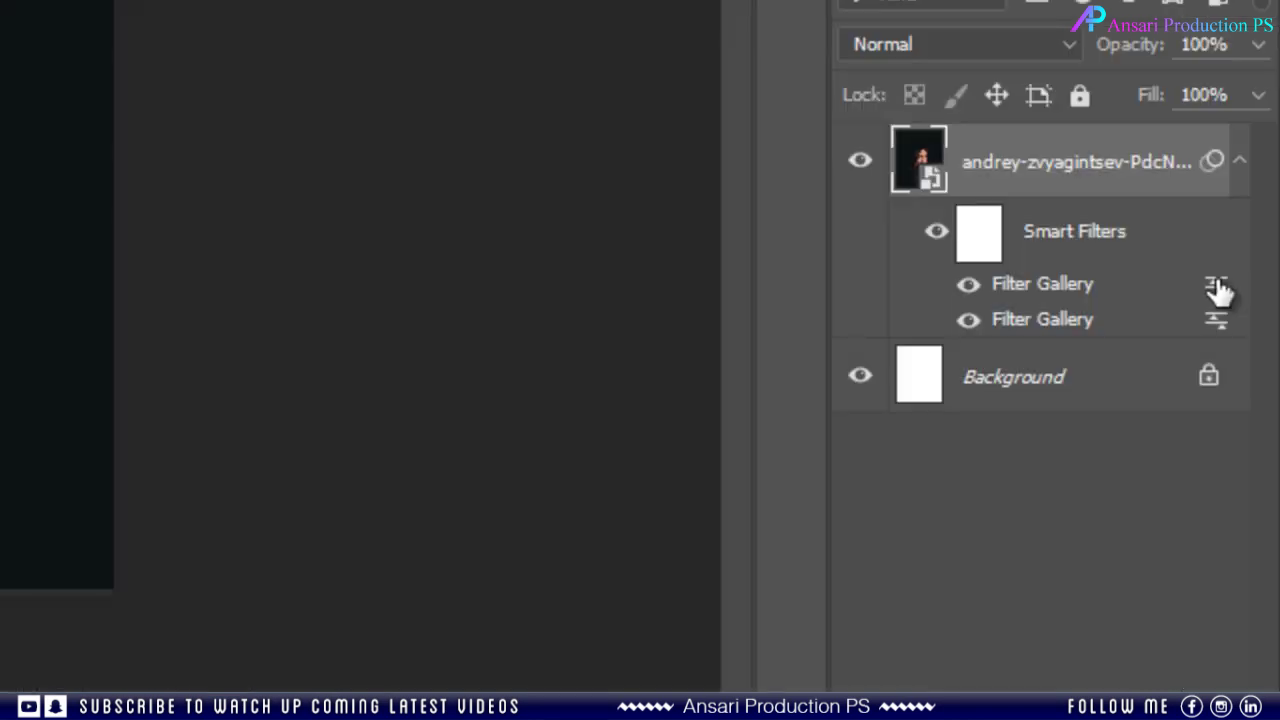
Step: Set the blending mode of the uppermost Filter Gallery smart filter, the Cutout effect, to Pin Light
double_click(1218, 289)
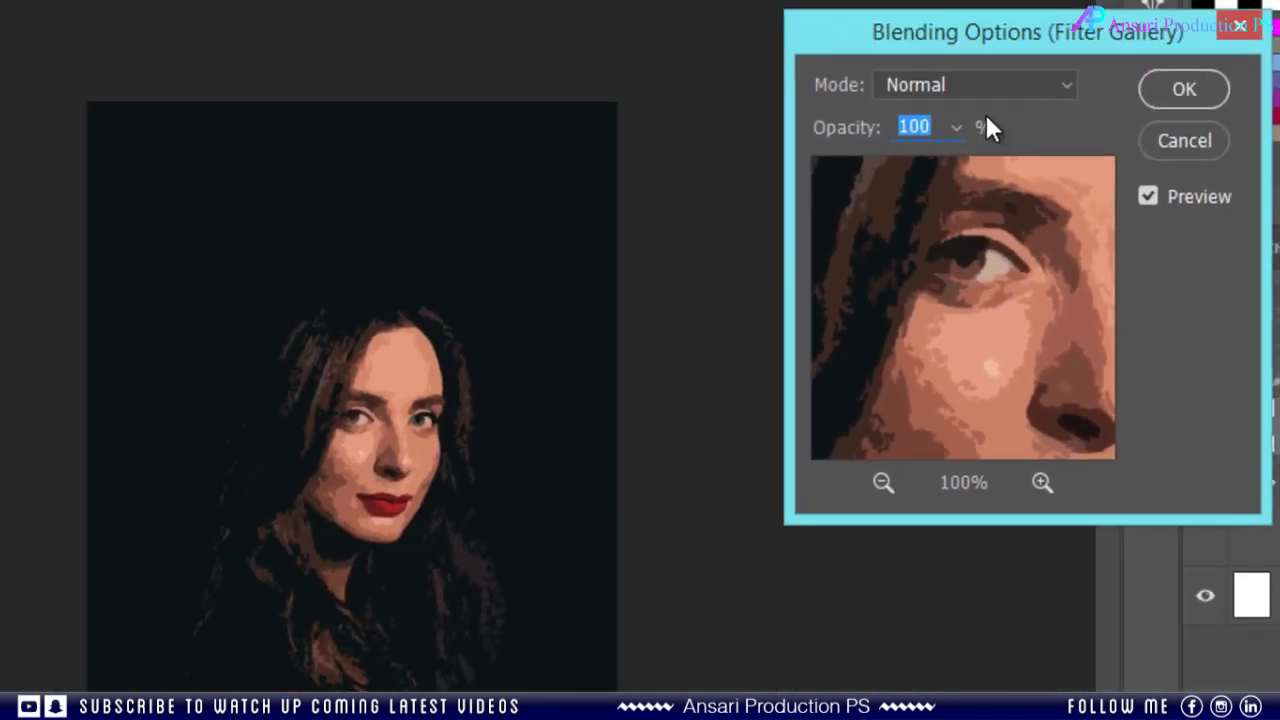
left_click(962, 82)
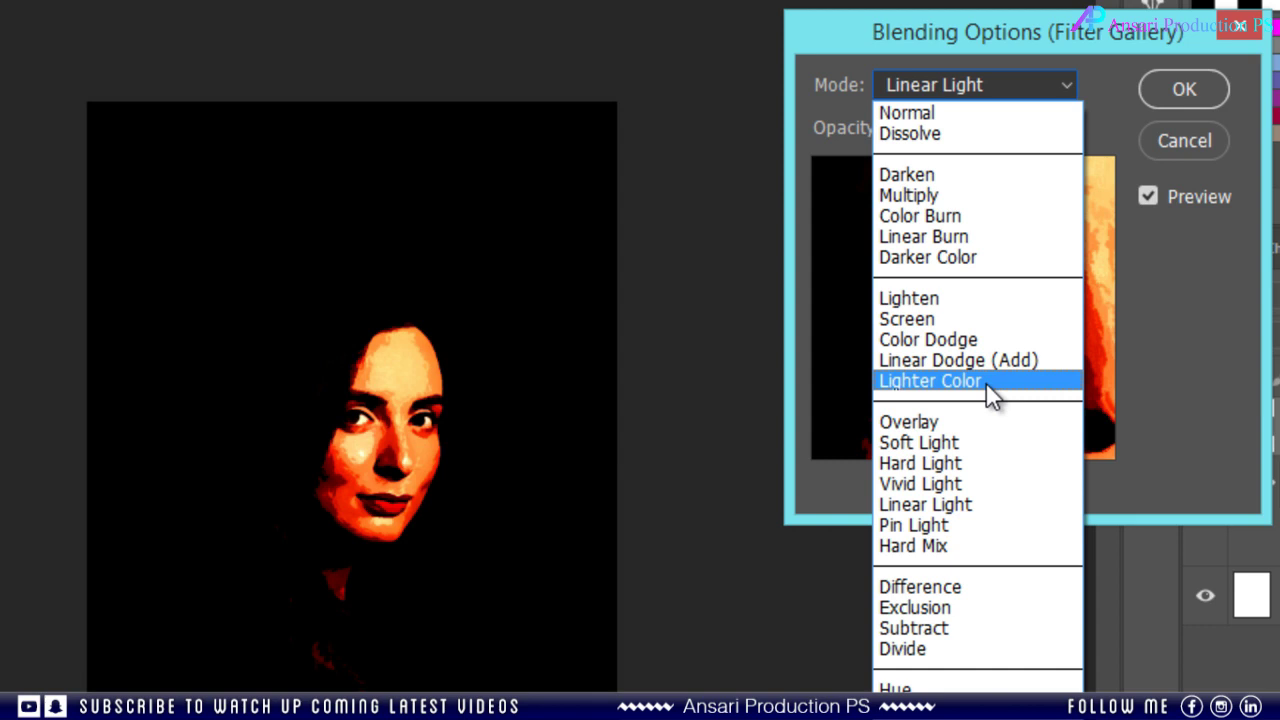
left_click(956, 524)
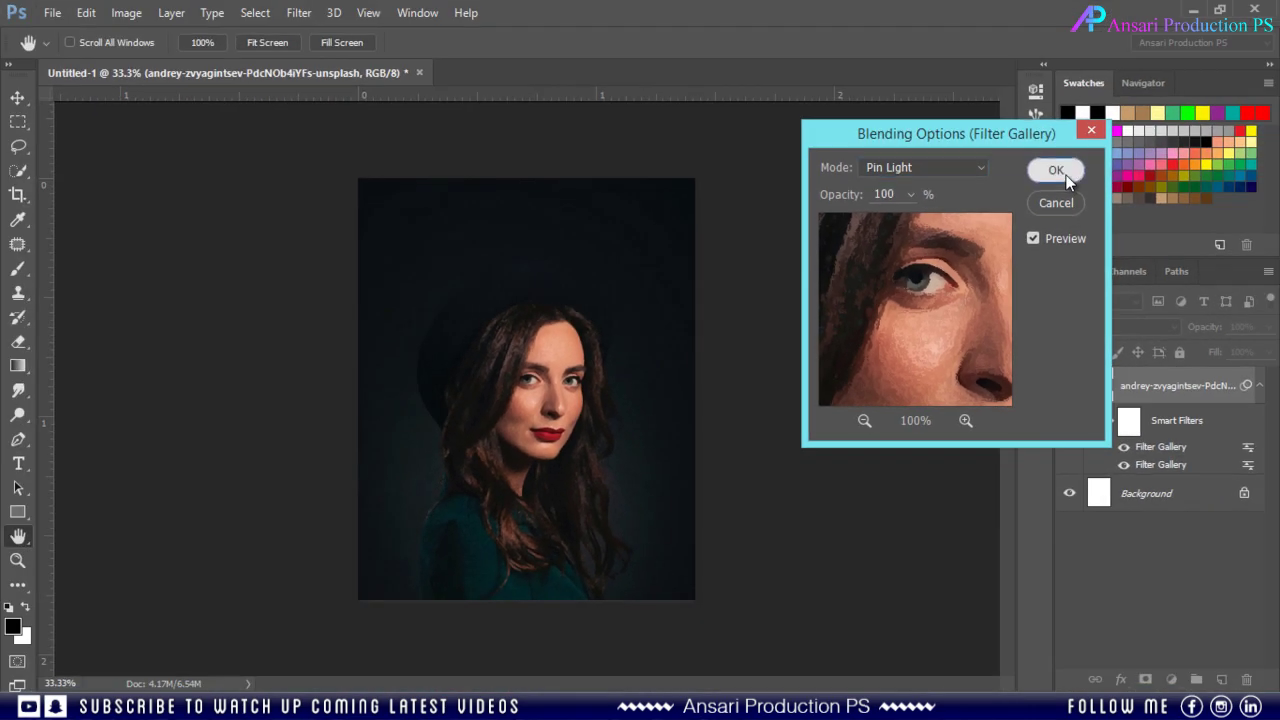
left_click(1056, 172)
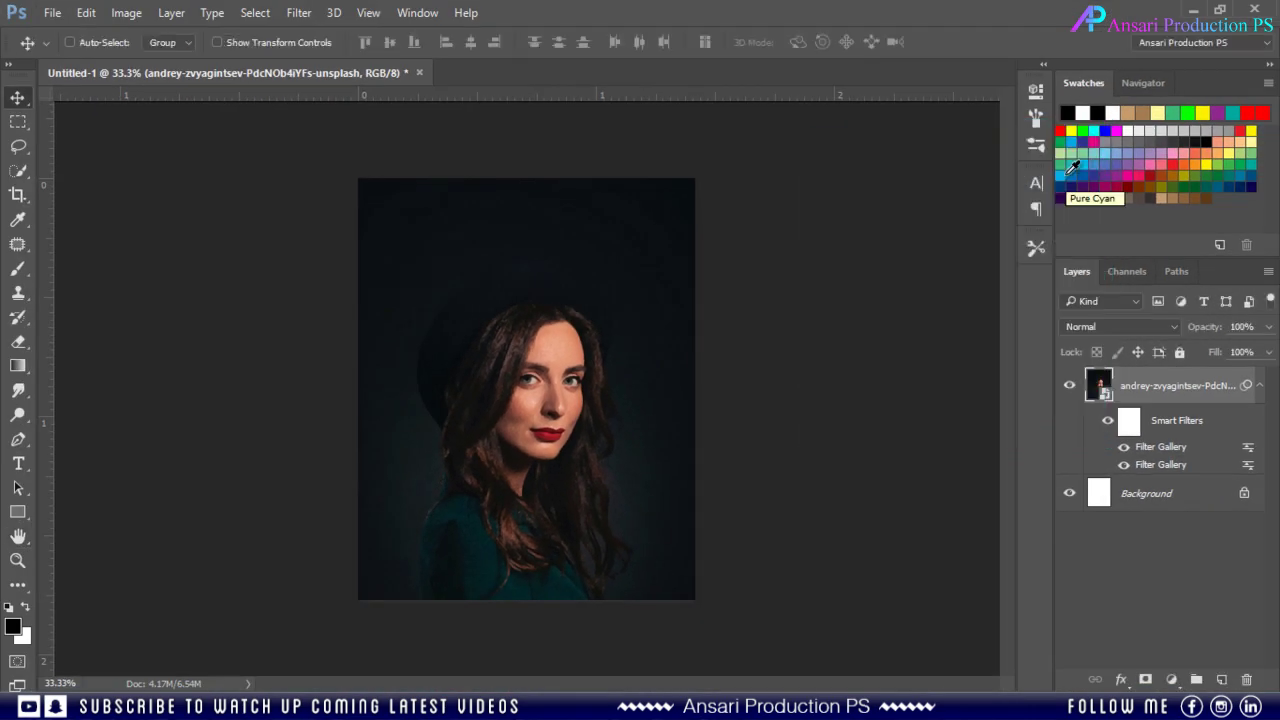
Step: Apply a Smart Blur filter to the portrait layer with radius 5.0, threshold 100.0, Low quality and Normal mode
left_click(299, 13)
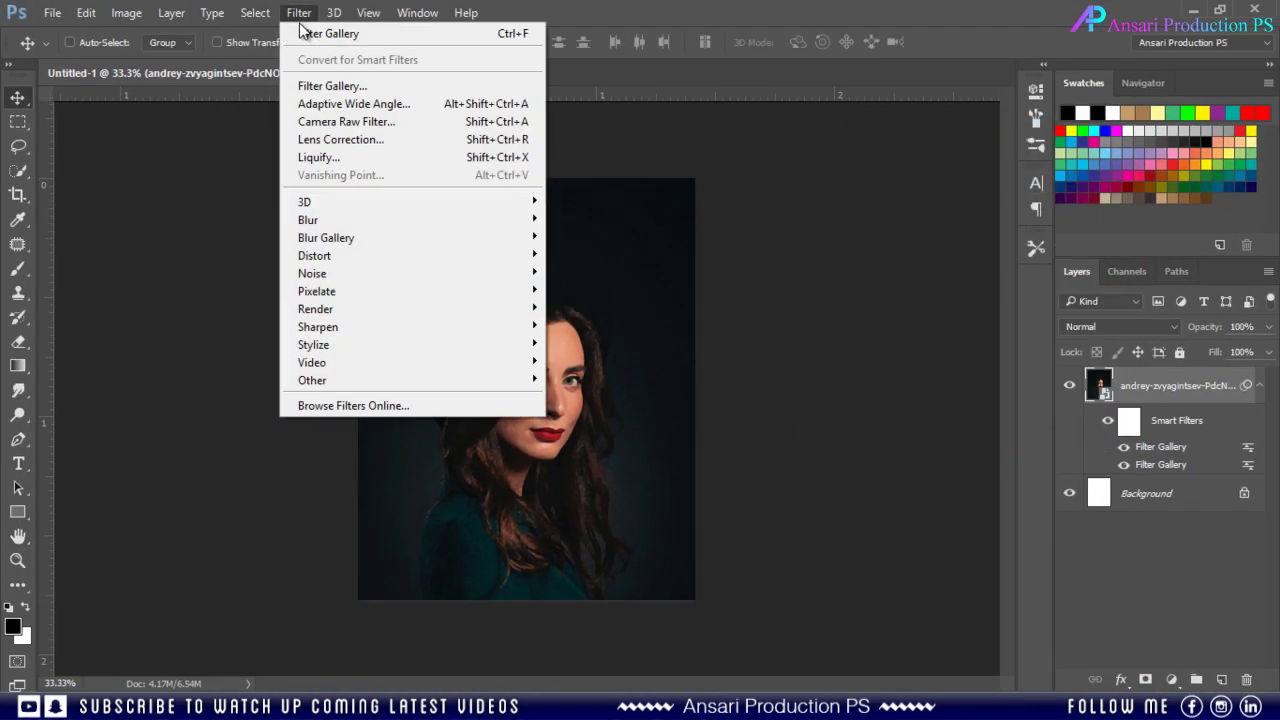
mouse_move(360, 219)
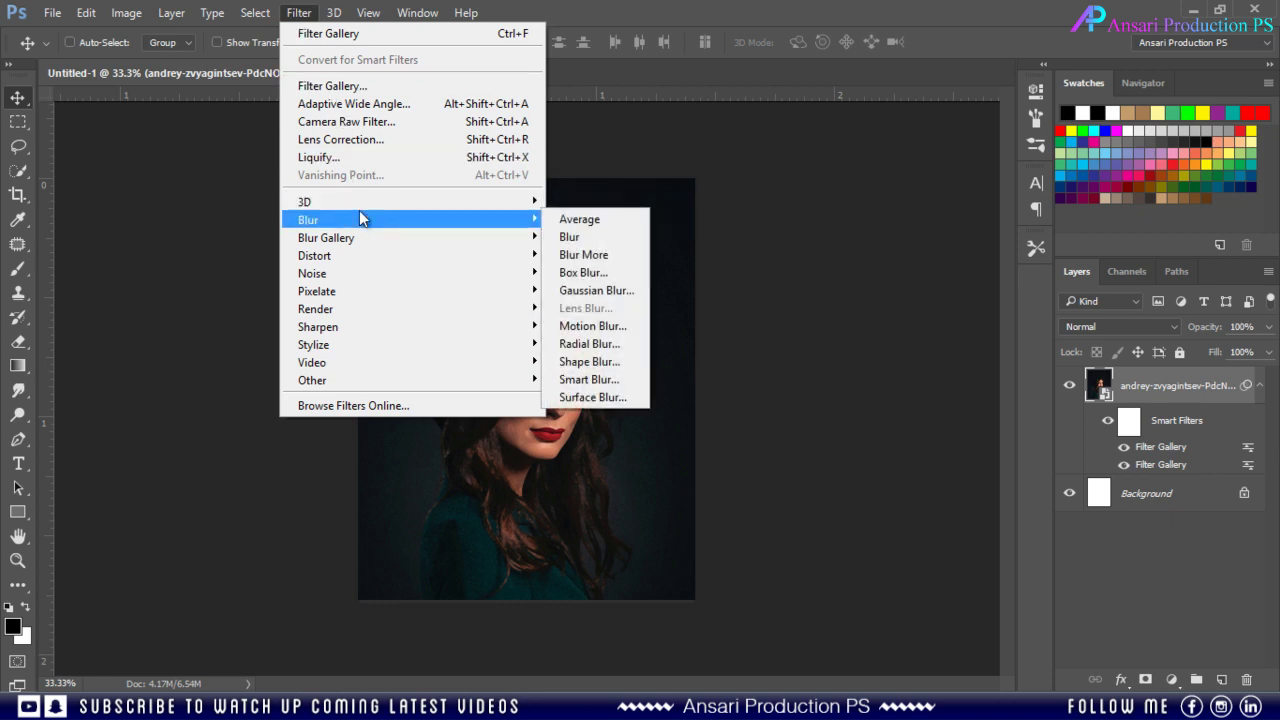
left_click(609, 380)
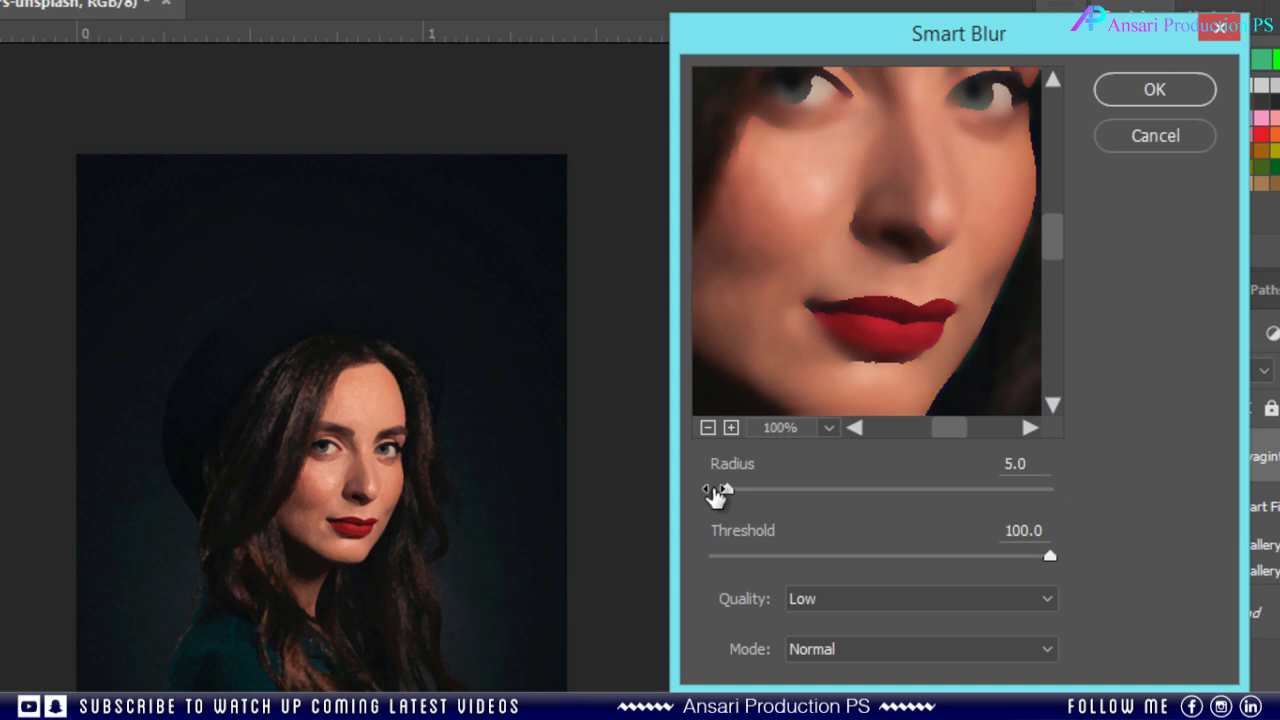
left_click(708, 427)
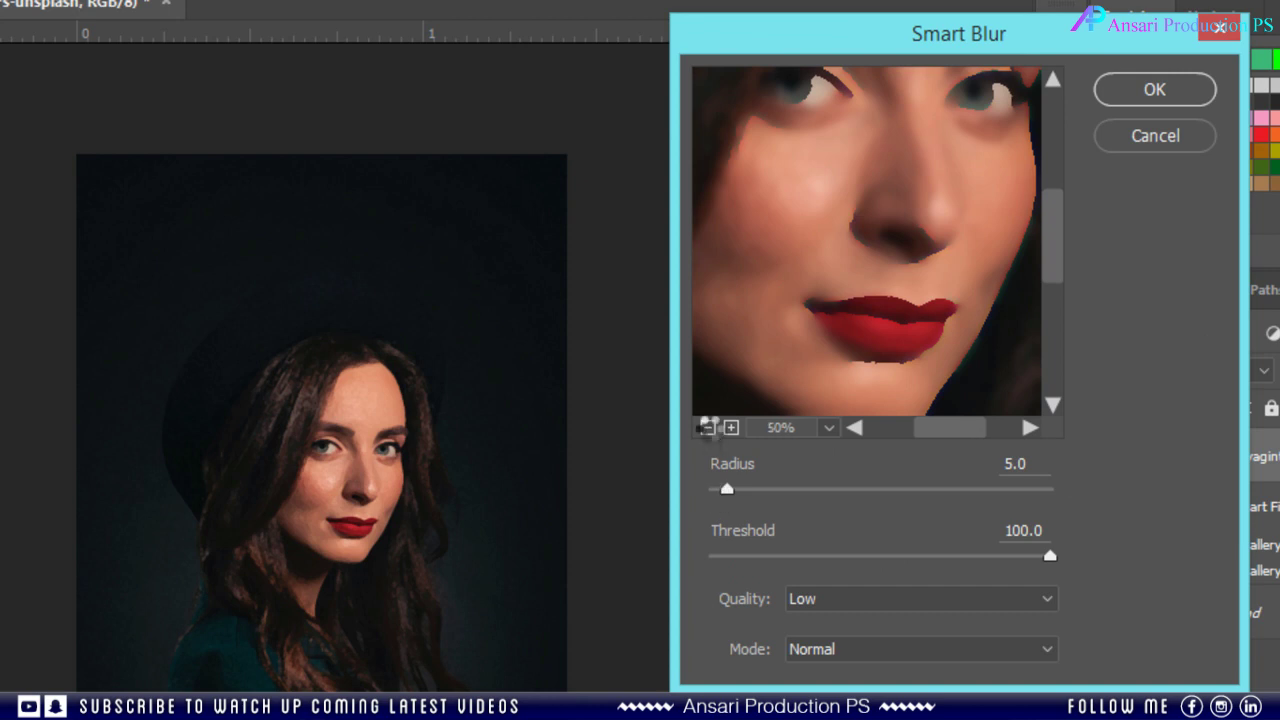
left_click(708, 427)
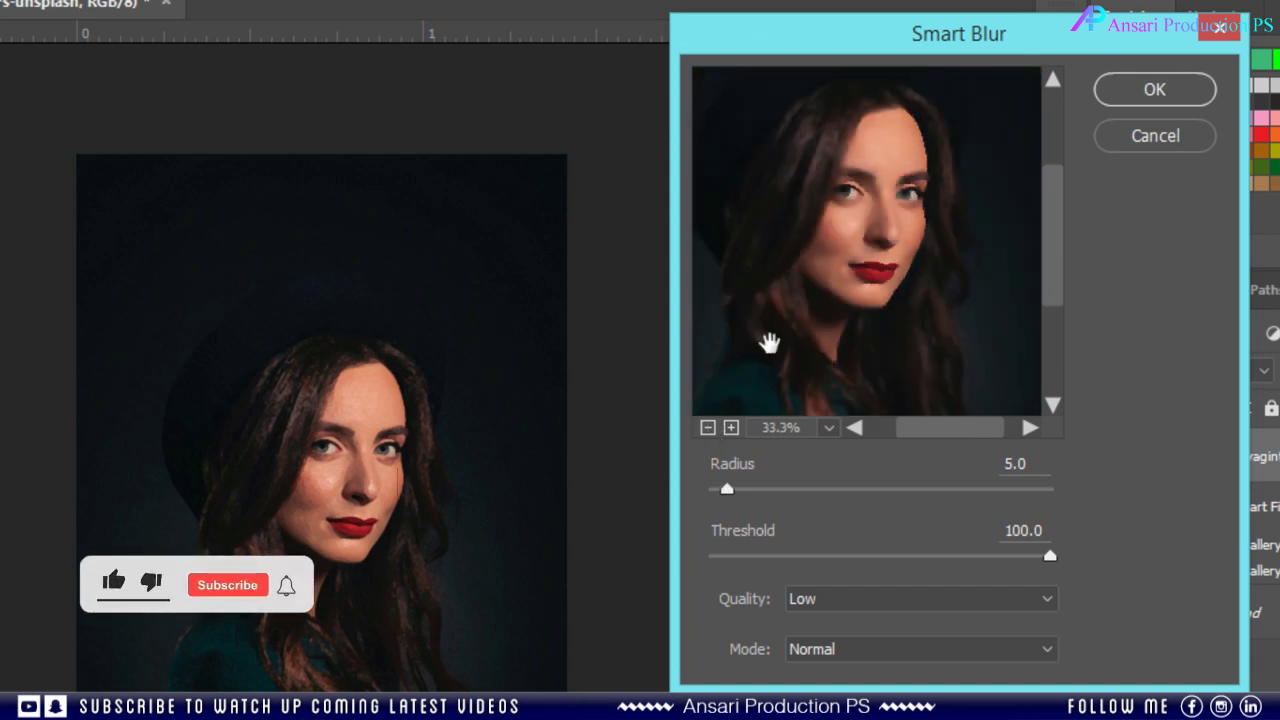
double_click(1018, 464)
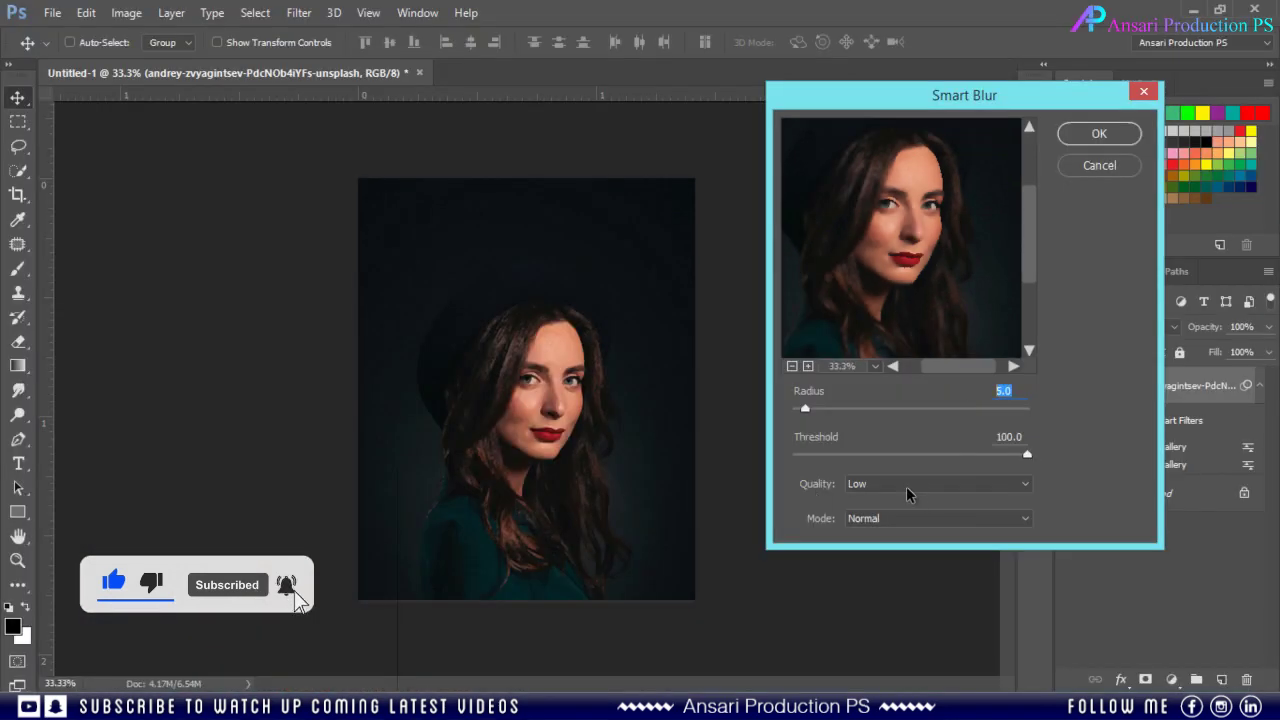
left_click(906, 518)
left_click(907, 535)
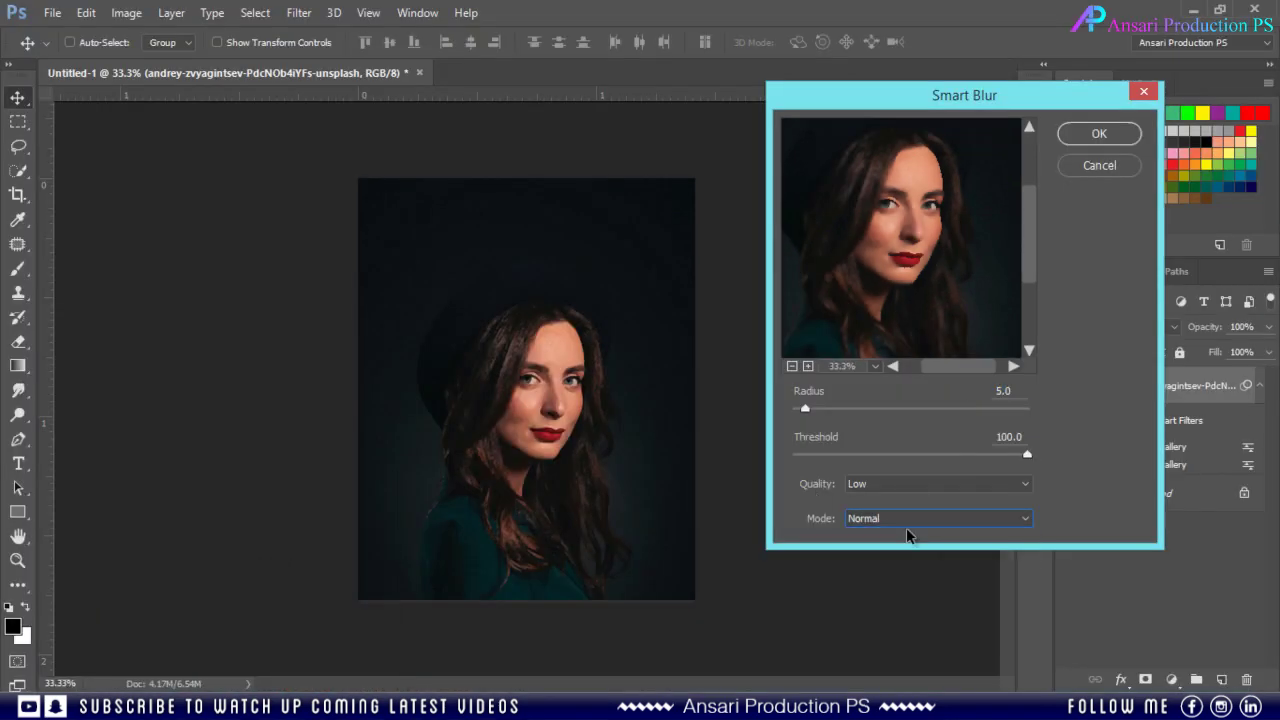
left_click(1088, 131)
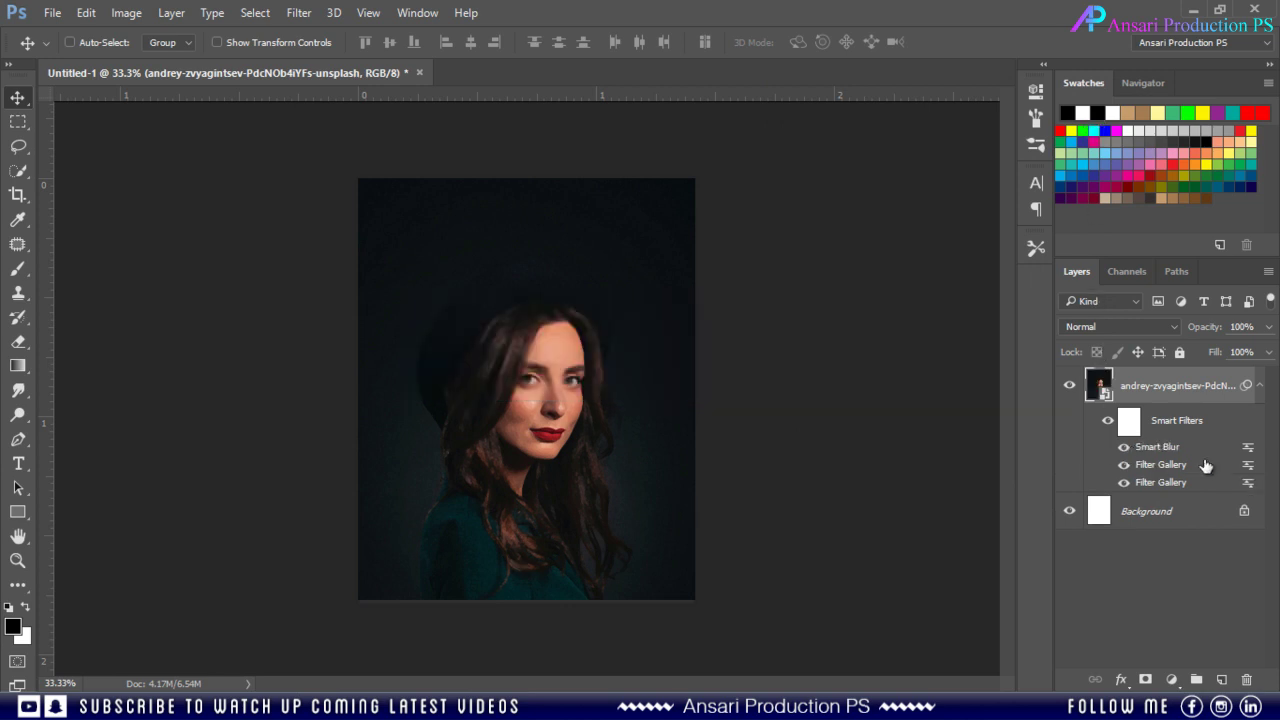
Step: Blend the Smart Blur smart filter in Screen mode and set its opacity to 50%
double_click(1248, 452)
left_click(931, 168)
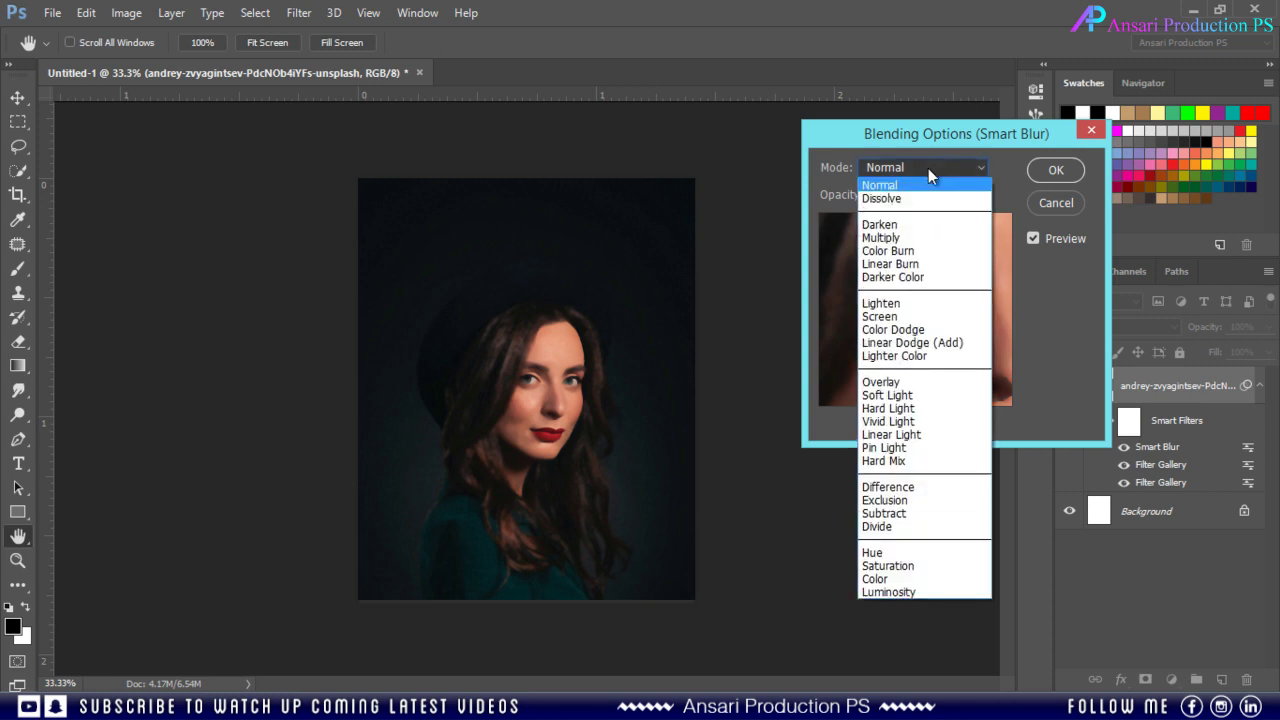
left_click(905, 311)
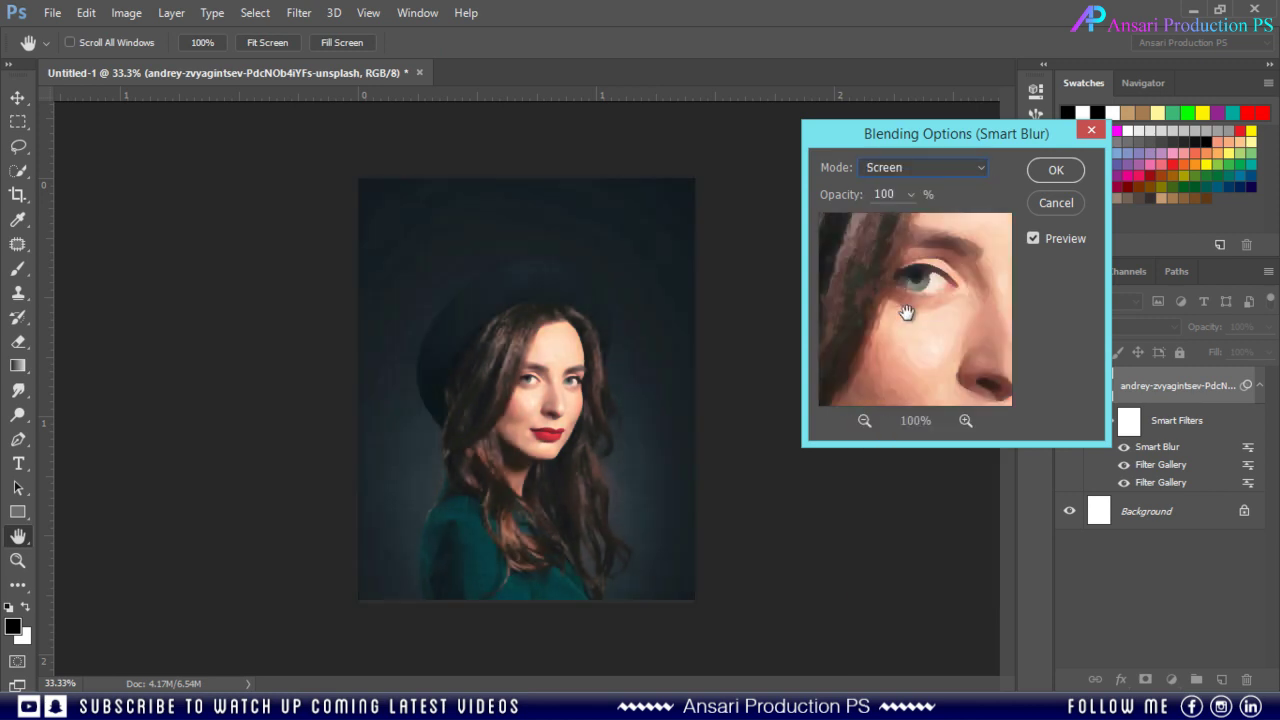
left_click(910, 194)
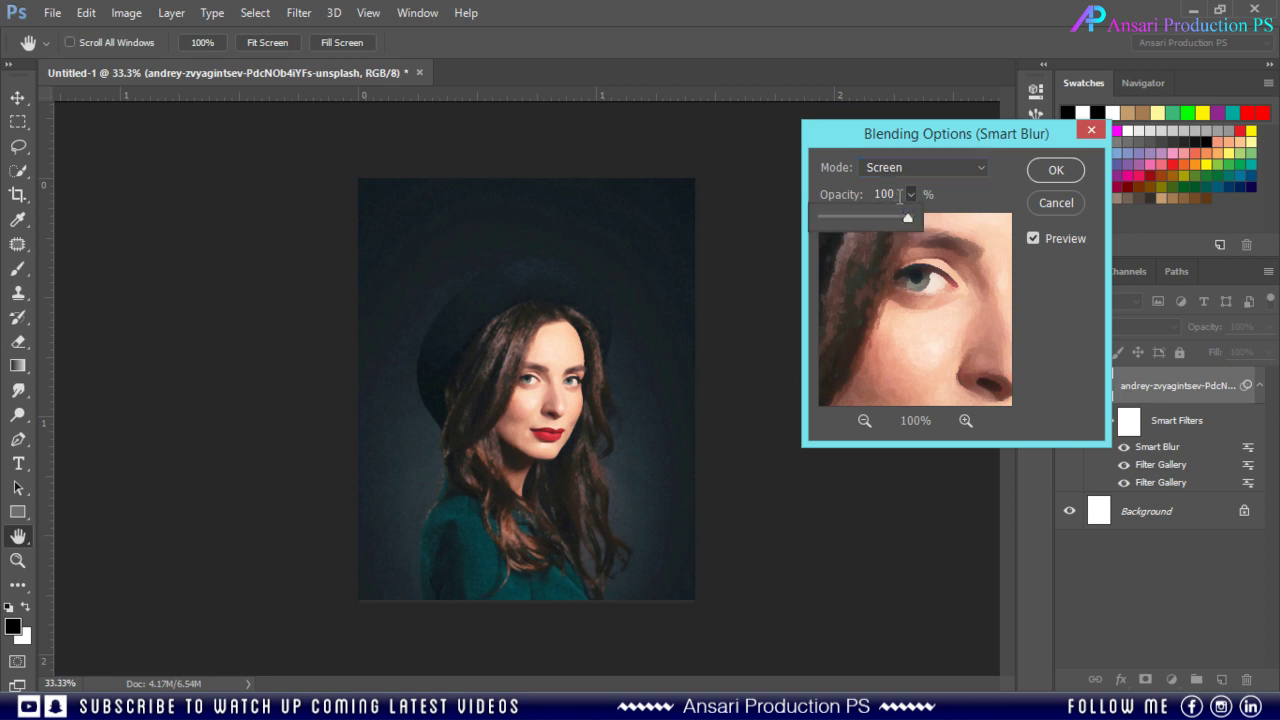
left_click(827, 196)
type("50")
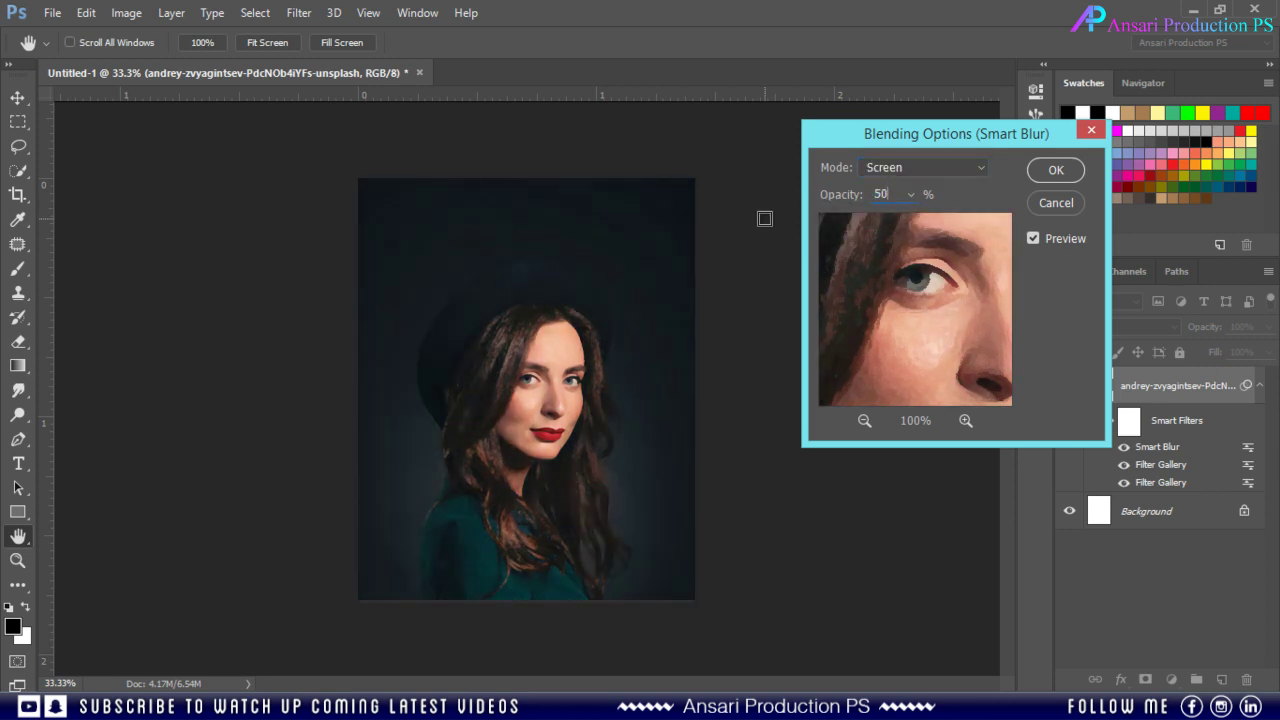
Step: Lower the Smart Blur filter's blending opacity to slightly above 11% and apply the blending options
left_click(910, 195)
left_click_drag(903, 217, 880, 218)
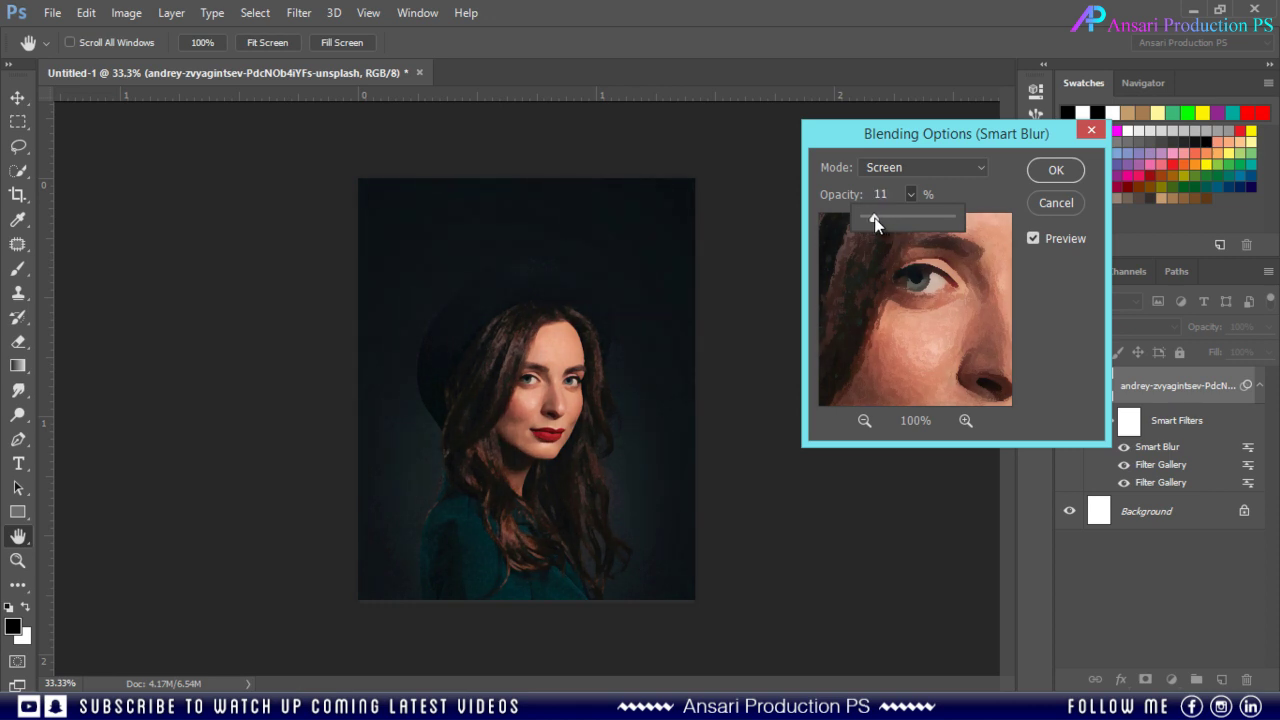
left_click_drag(876, 218, 882, 220)
left_click(1055, 170)
Step: Apply the Find Edges stylize filter to the portrait layer
left_click(118, 25)
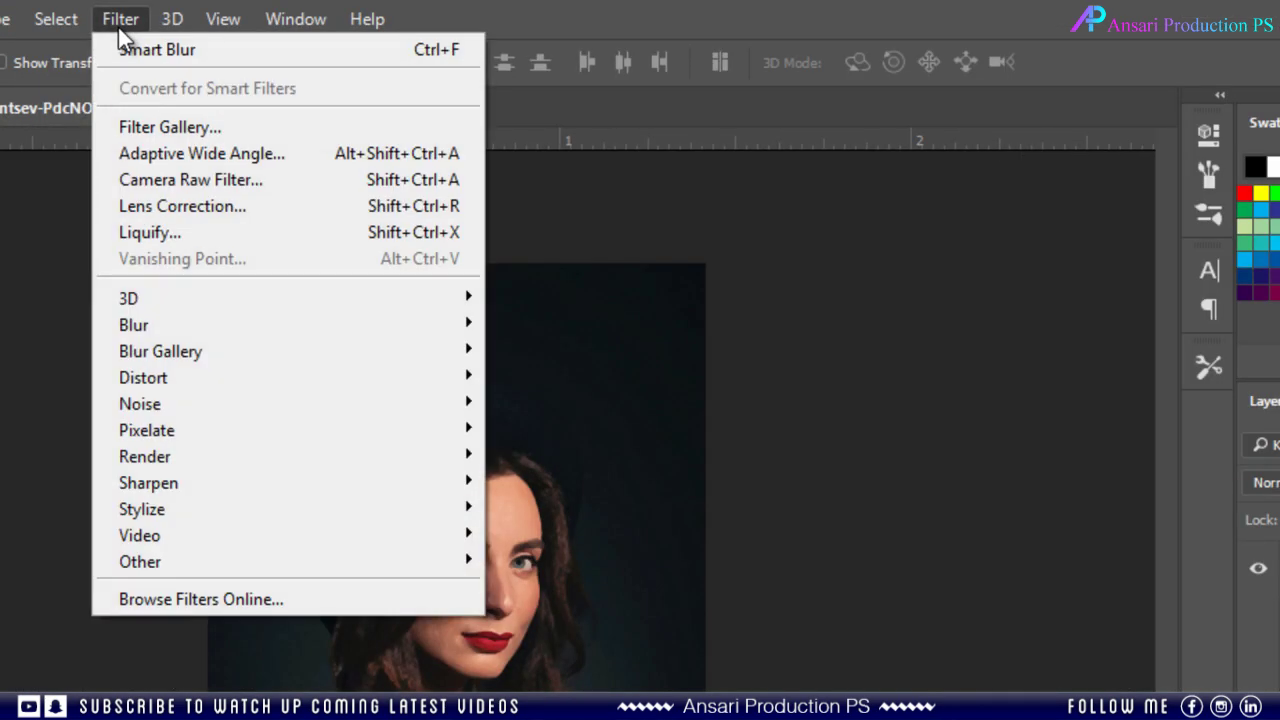
mouse_move(205, 510)
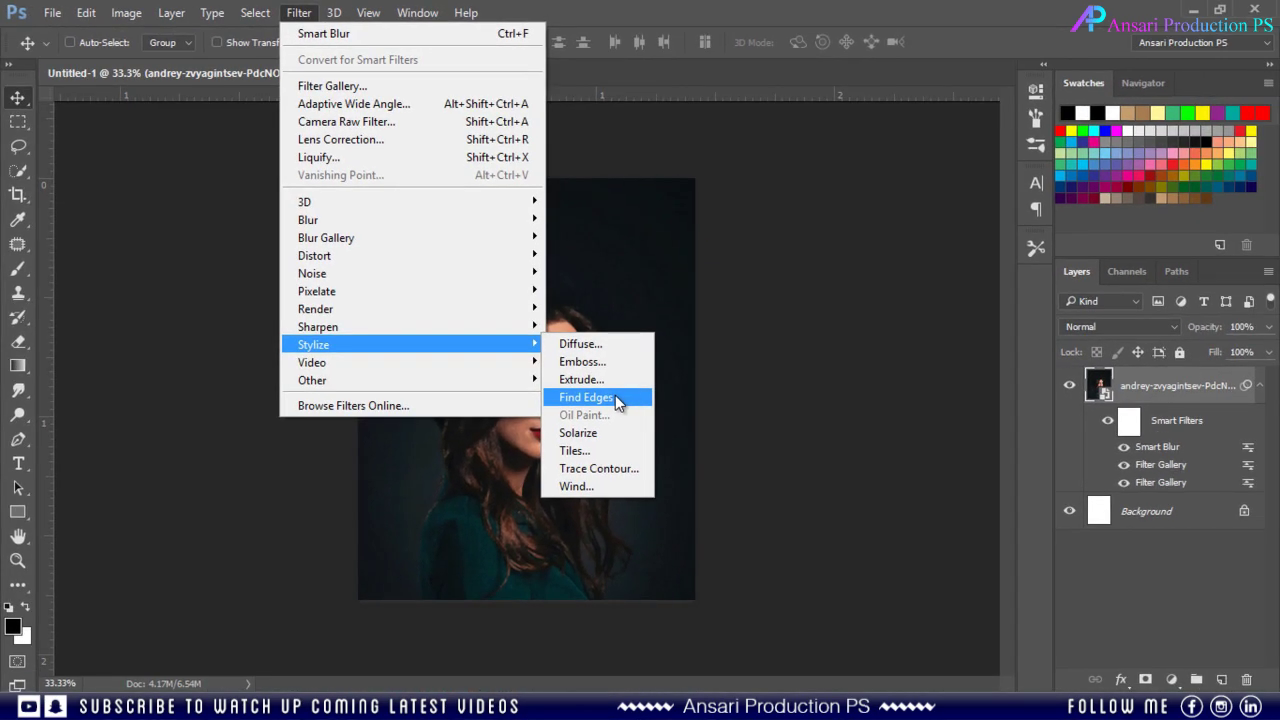
left_click(586, 587)
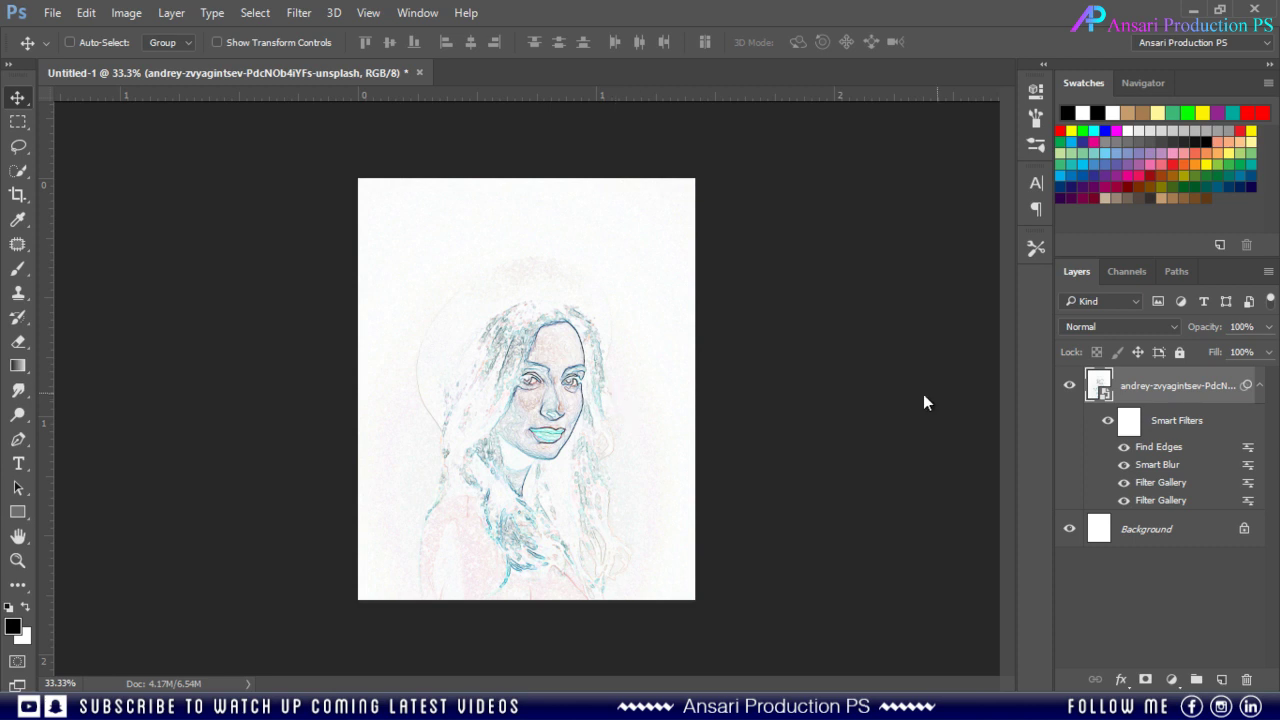
Step: Set the Find Edges smart filter's blending mode to Multiply with 50% opacity
double_click(1248, 451)
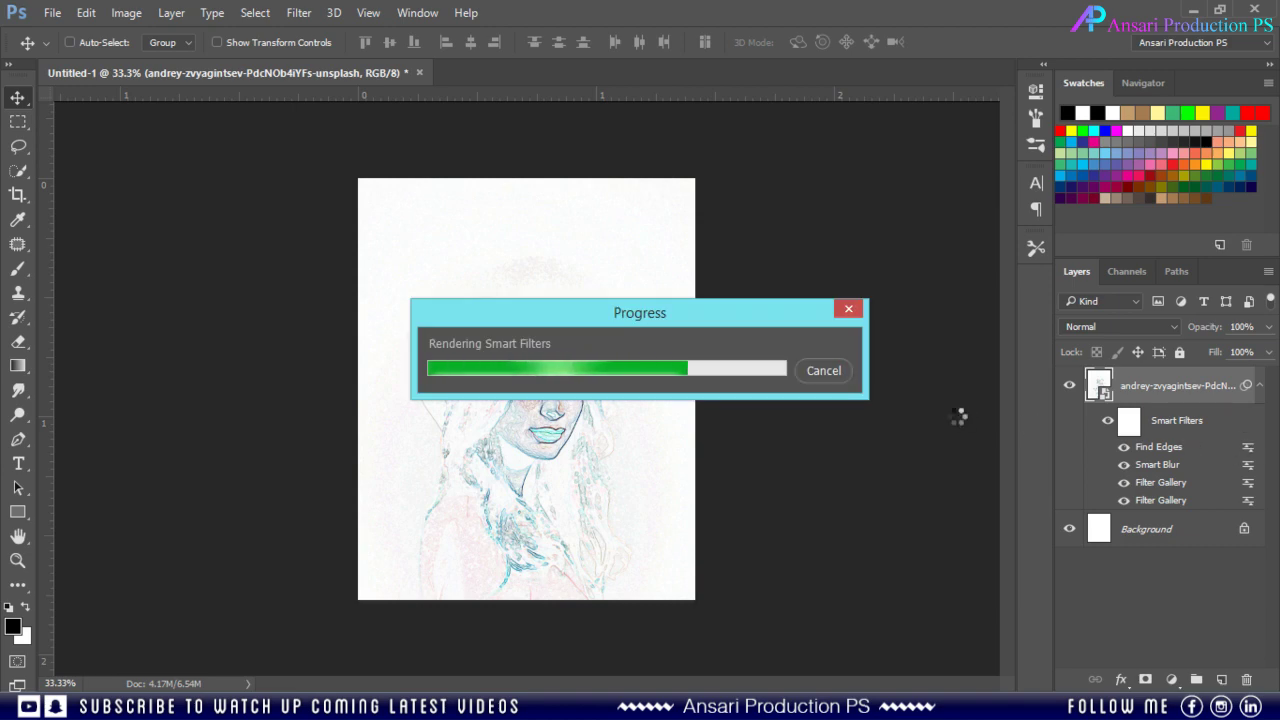
left_click(925, 167)
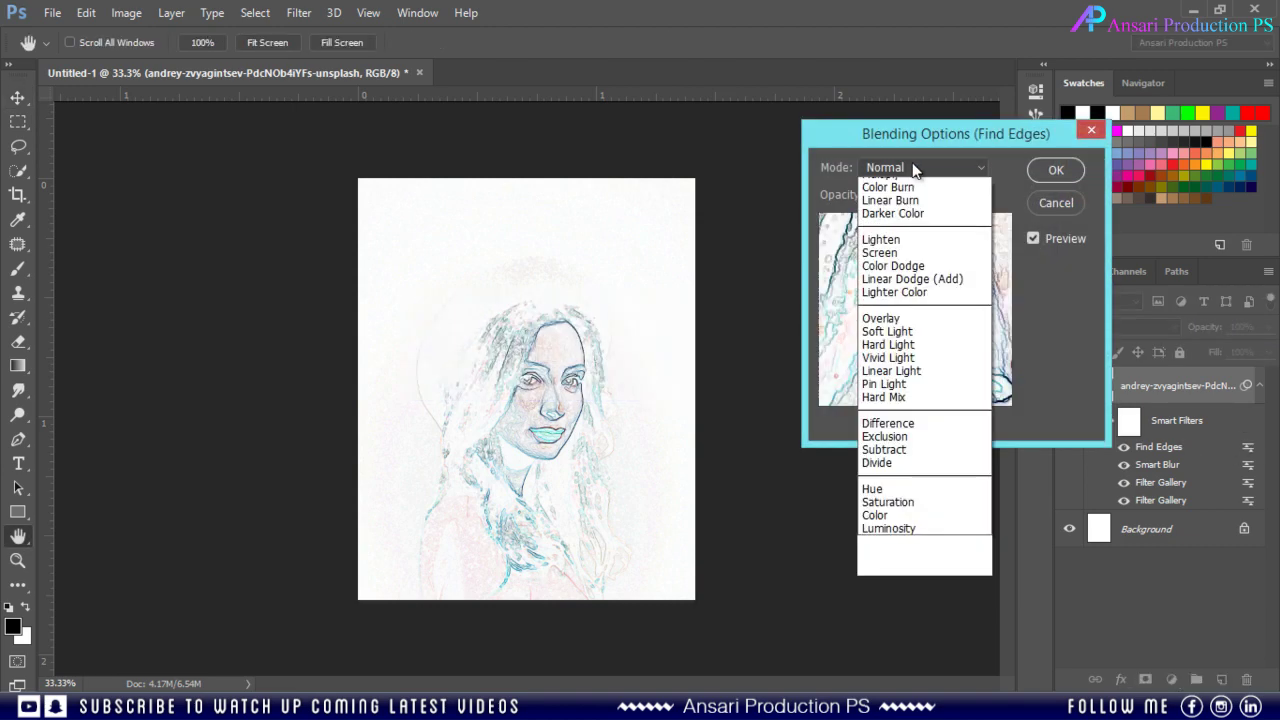
left_click(898, 236)
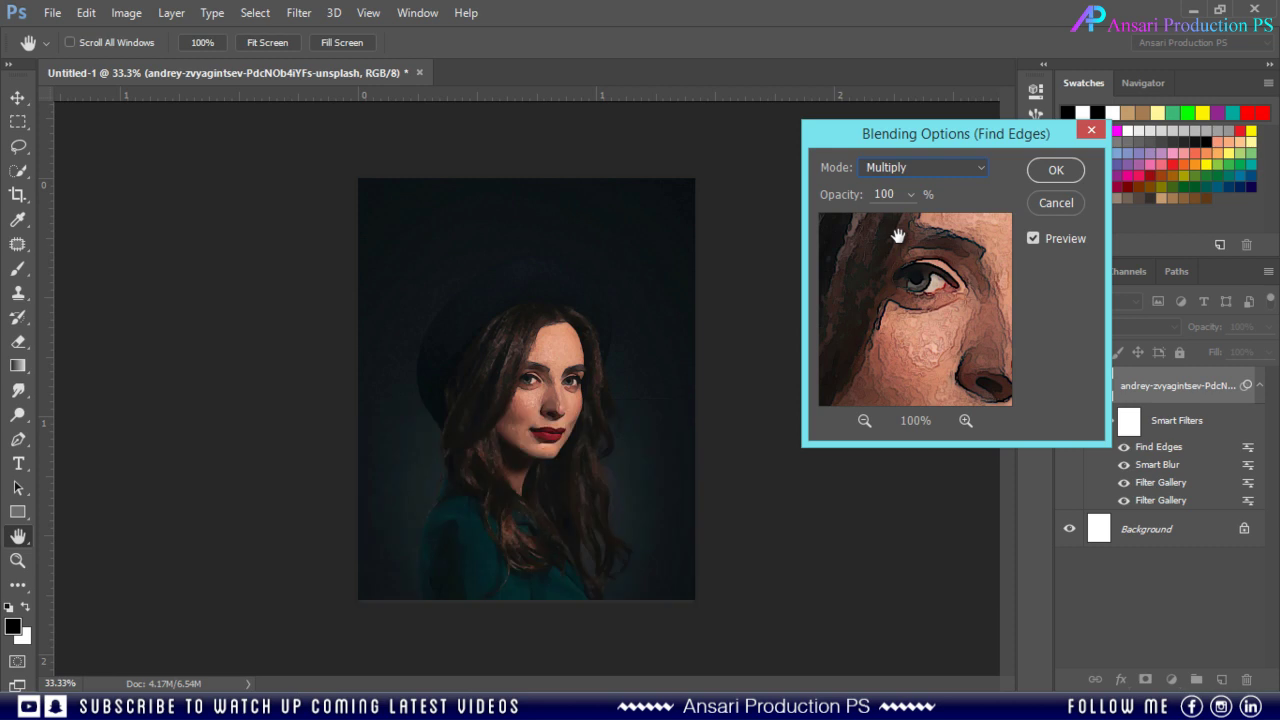
left_click(910, 194)
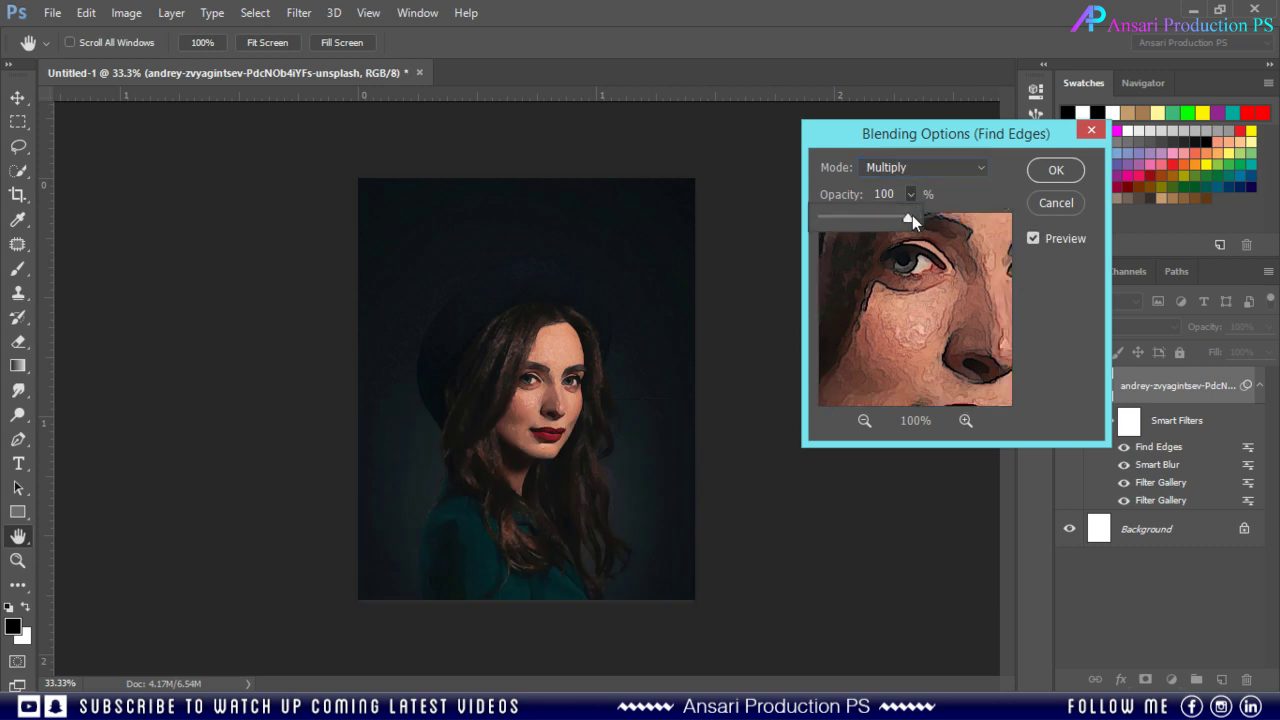
left_click_drag(907, 217, 866, 221)
left_click(896, 194)
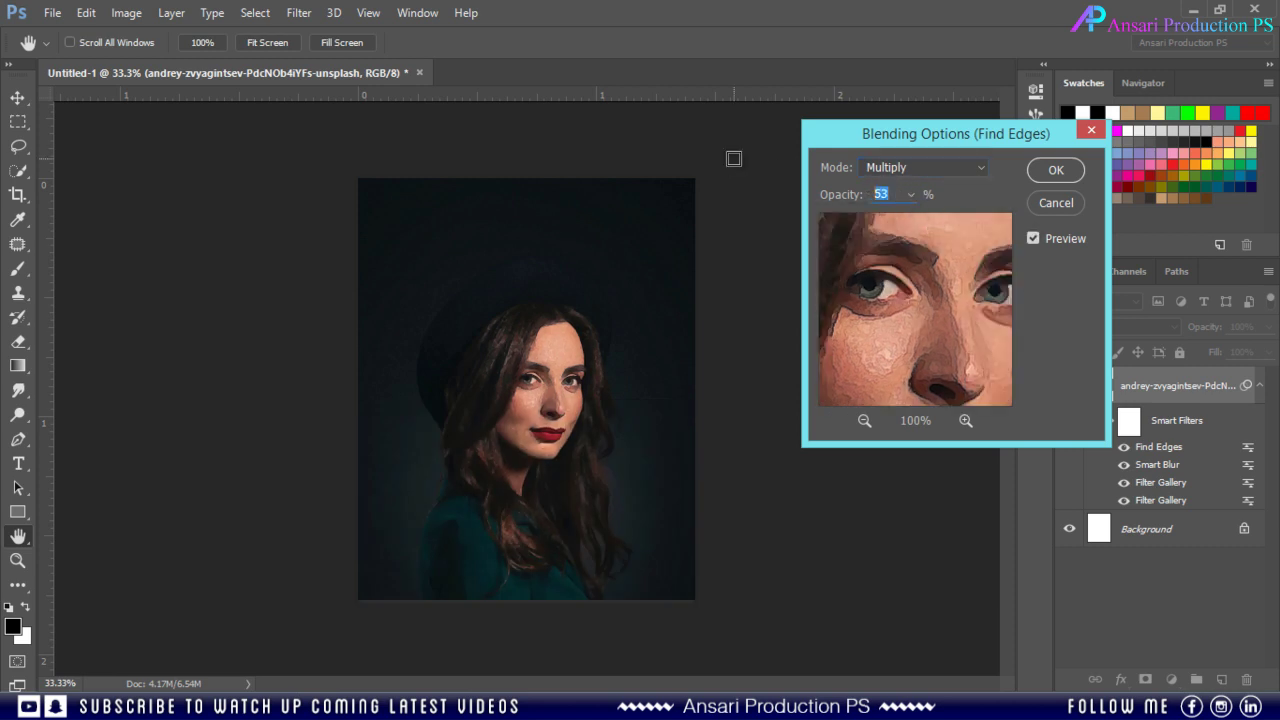
type("50")
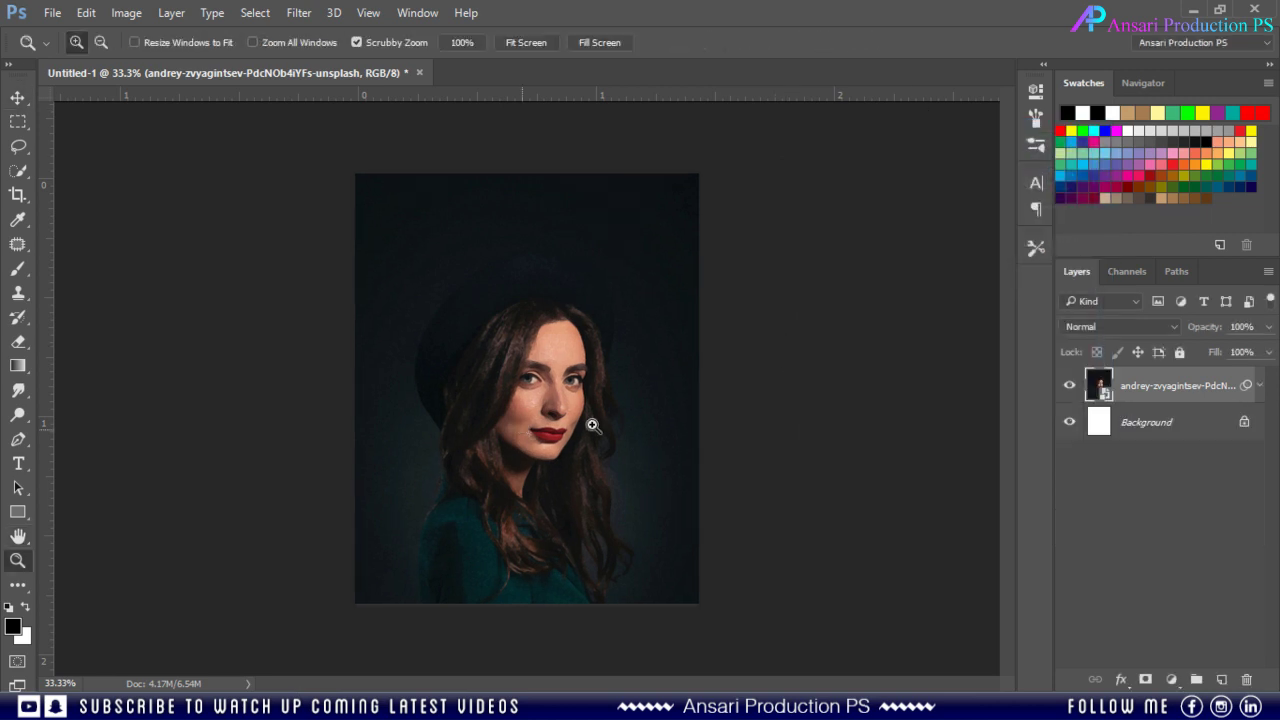
Step: Zoom in on the woman's face to 66.7% to examine the combined filter effect
left_click(591, 423)
left_click(627, 418)
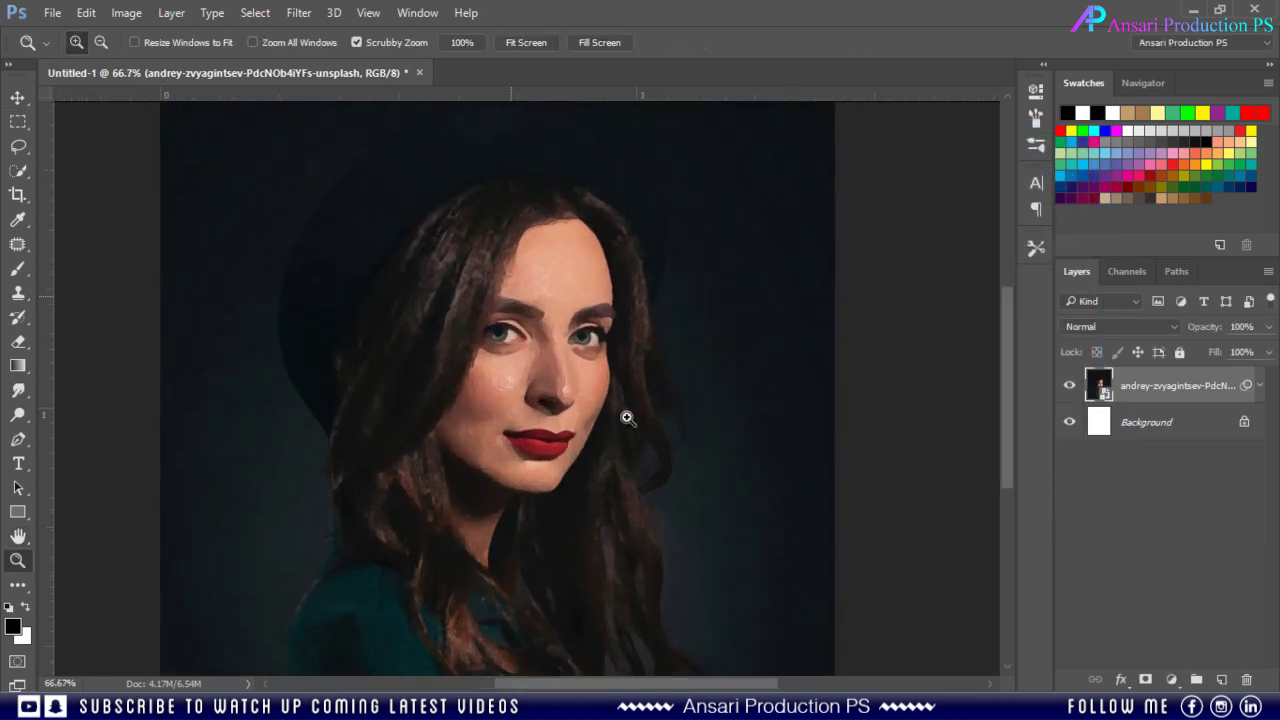
Step: Examine the painted face up close and reopen the portrait's bottommost Filter Gallery smart filter for editing
left_click(627, 418)
left_click_drag(417, 409, 600, 443)
scroll(690, 384, "up", 3)
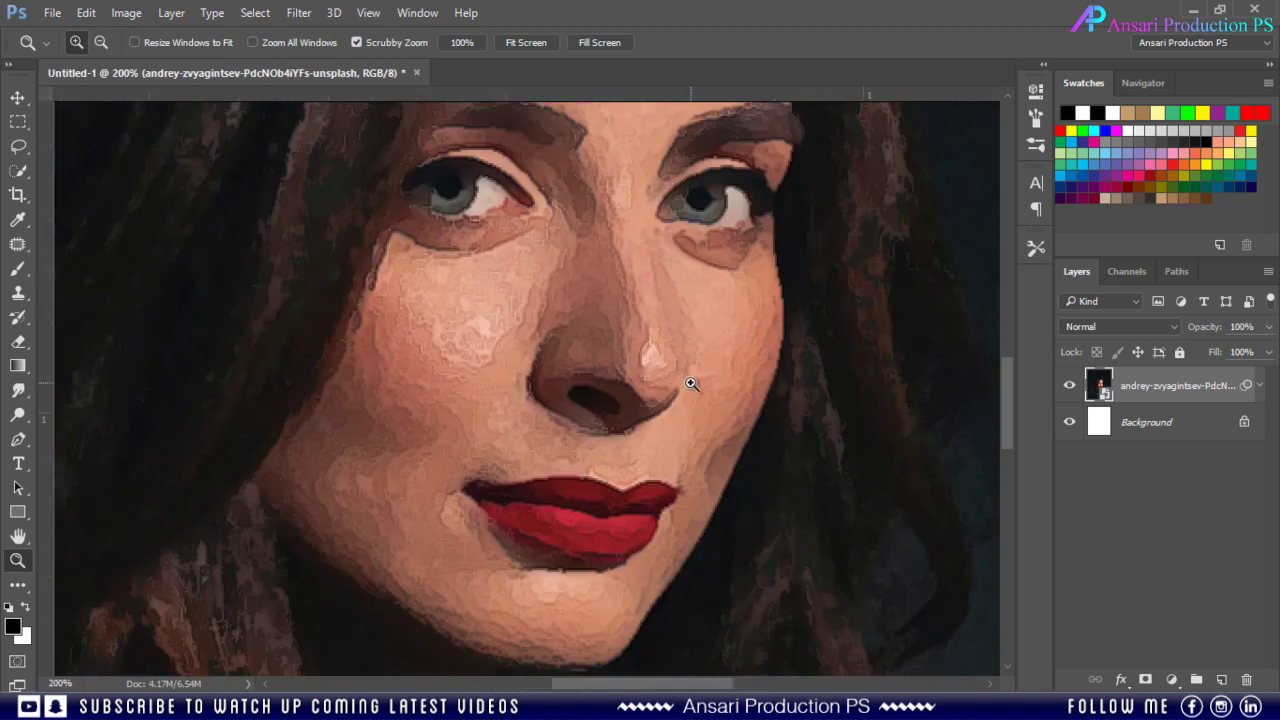
left_click(1259, 386)
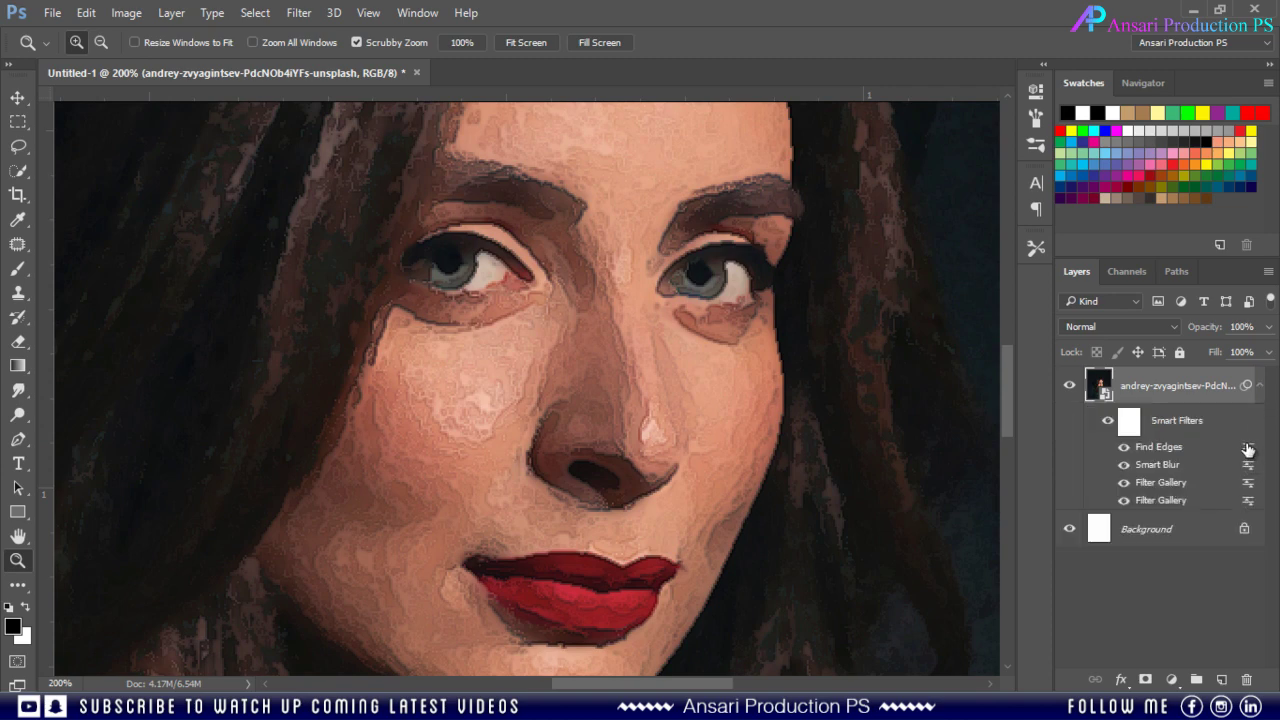
key("ctrl+minus")
double_click(1142, 499)
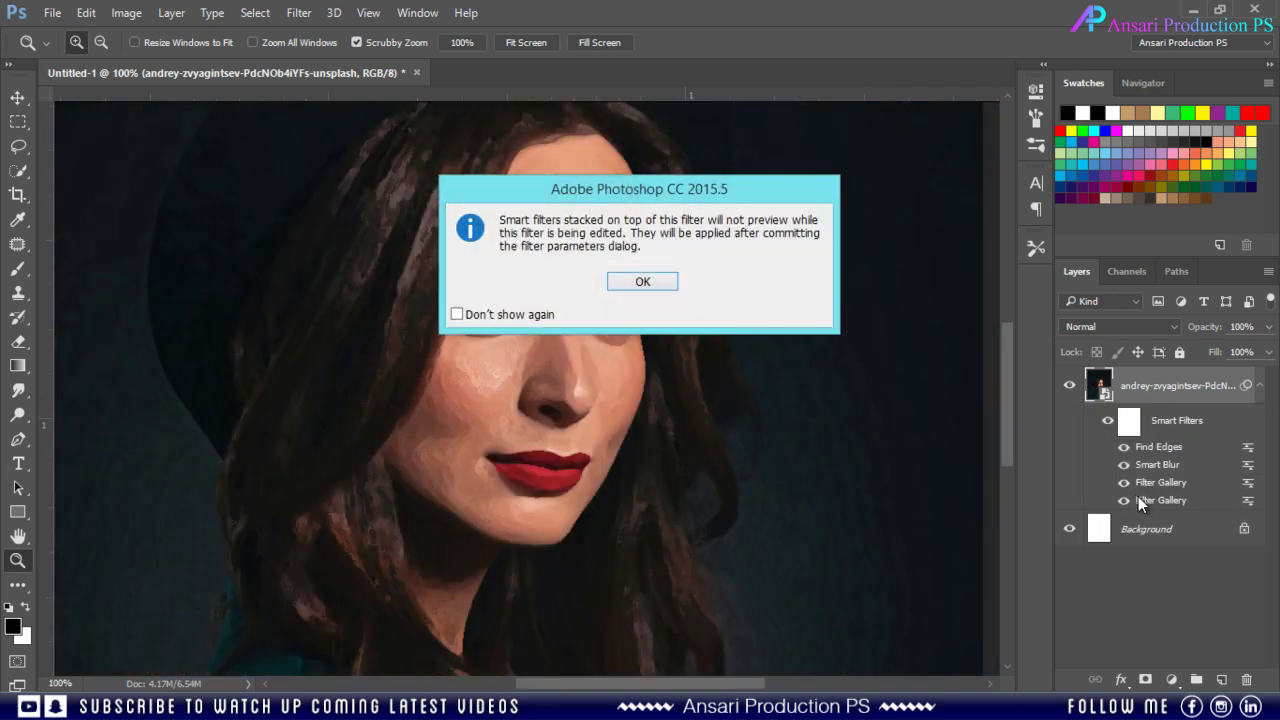
left_click(668, 280)
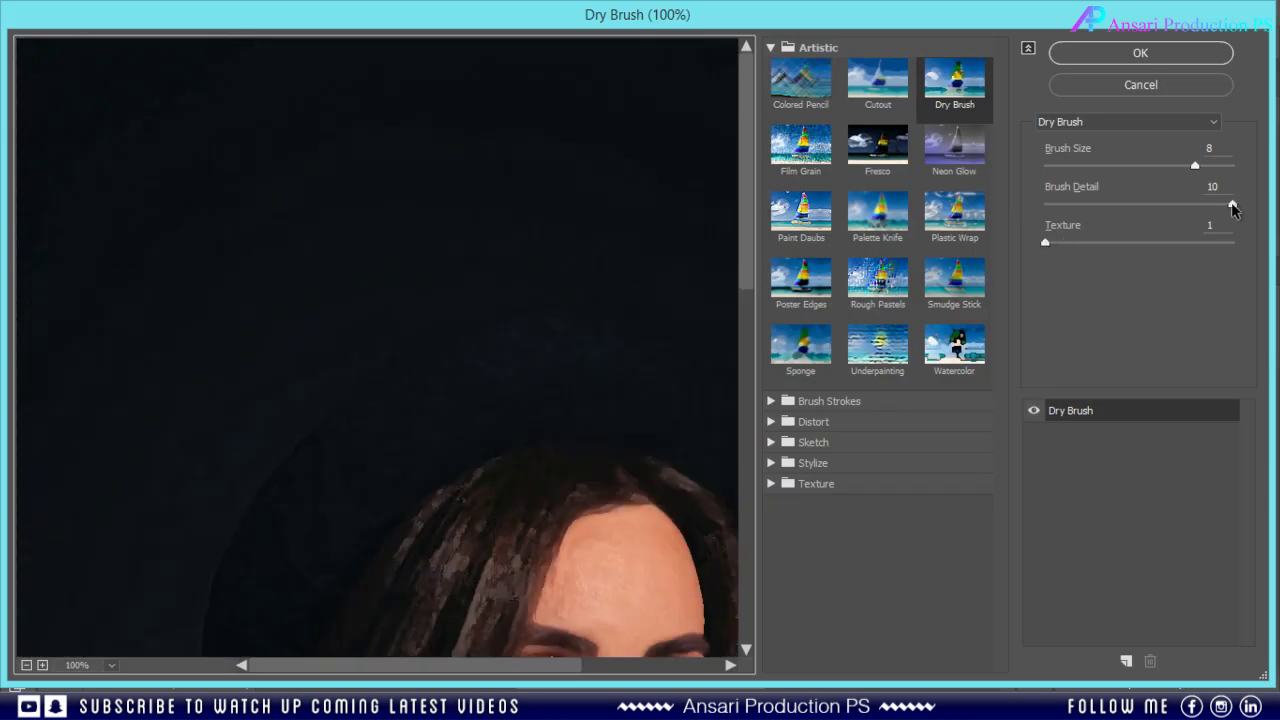
Step: Set the Dry Brush filter's brush size to 2 and brush detail to 10, and apply the changes
left_click_drag(1233, 207, 1197, 210)
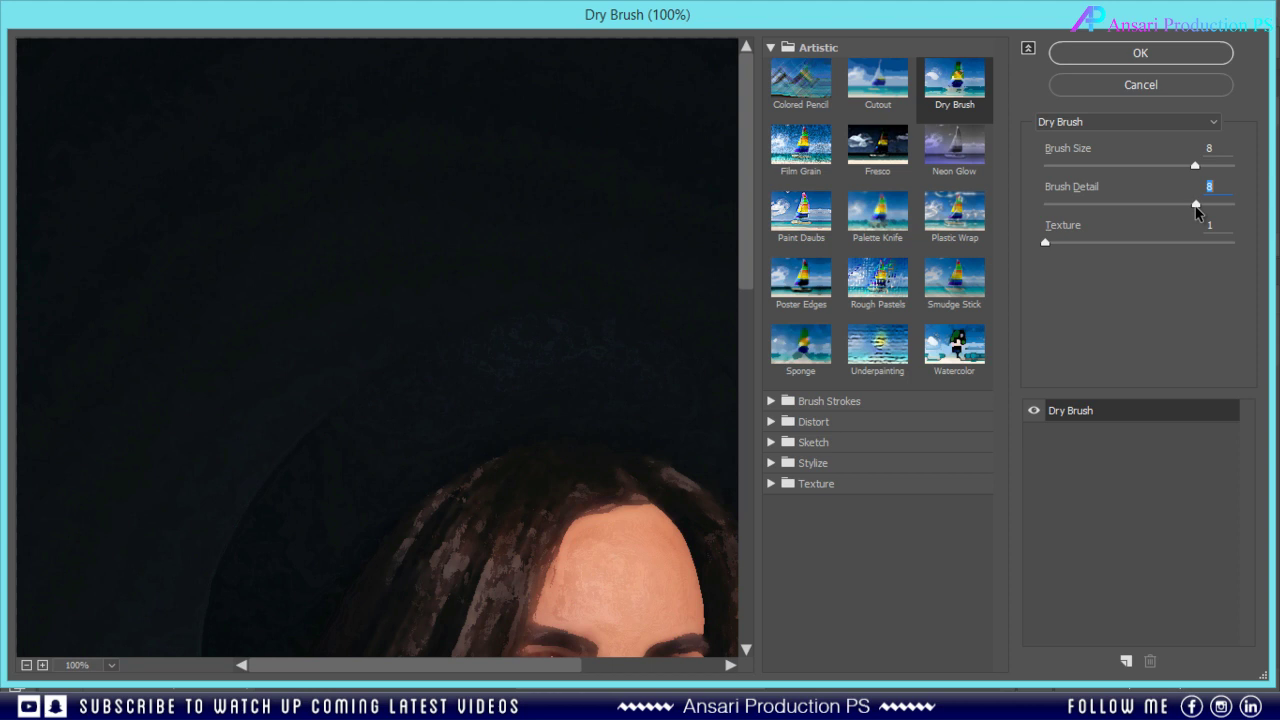
mouse_move(677, 510)
left_mouse_down()
mouse_move(543, 323)
mouse_move(494, 206)
left_mouse_up()
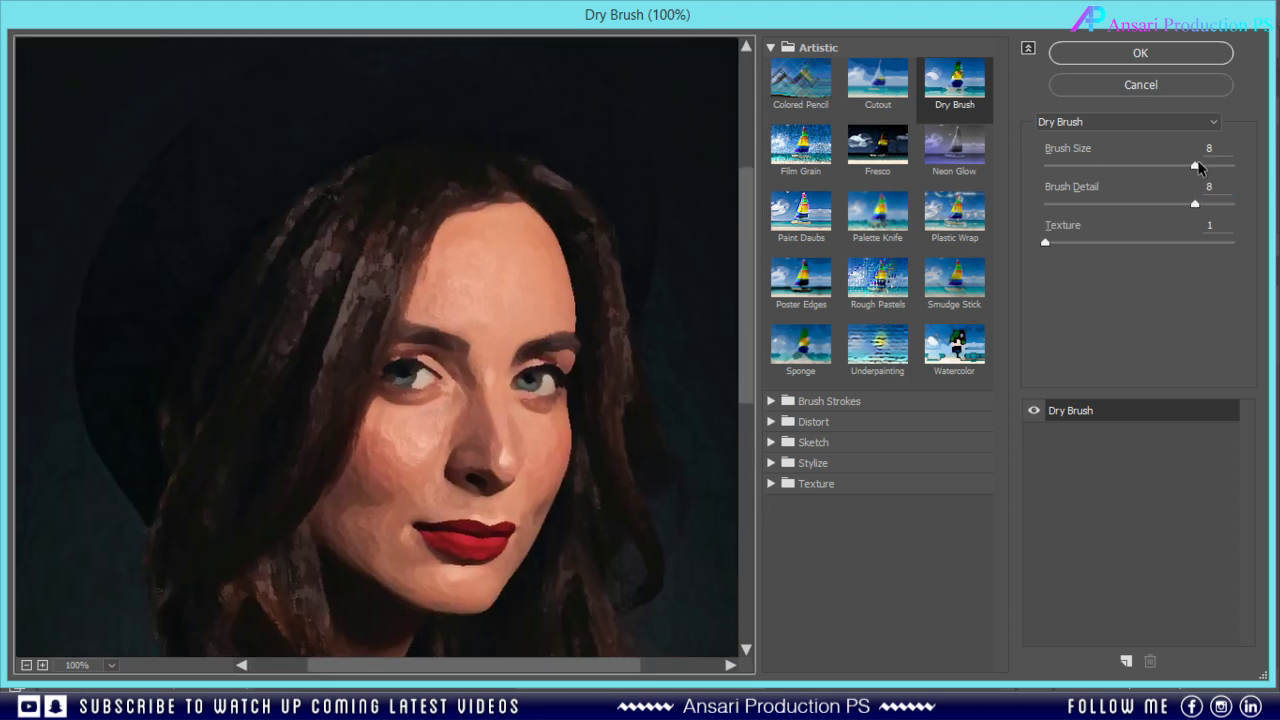
left_click_drag(1198, 163, 1083, 168)
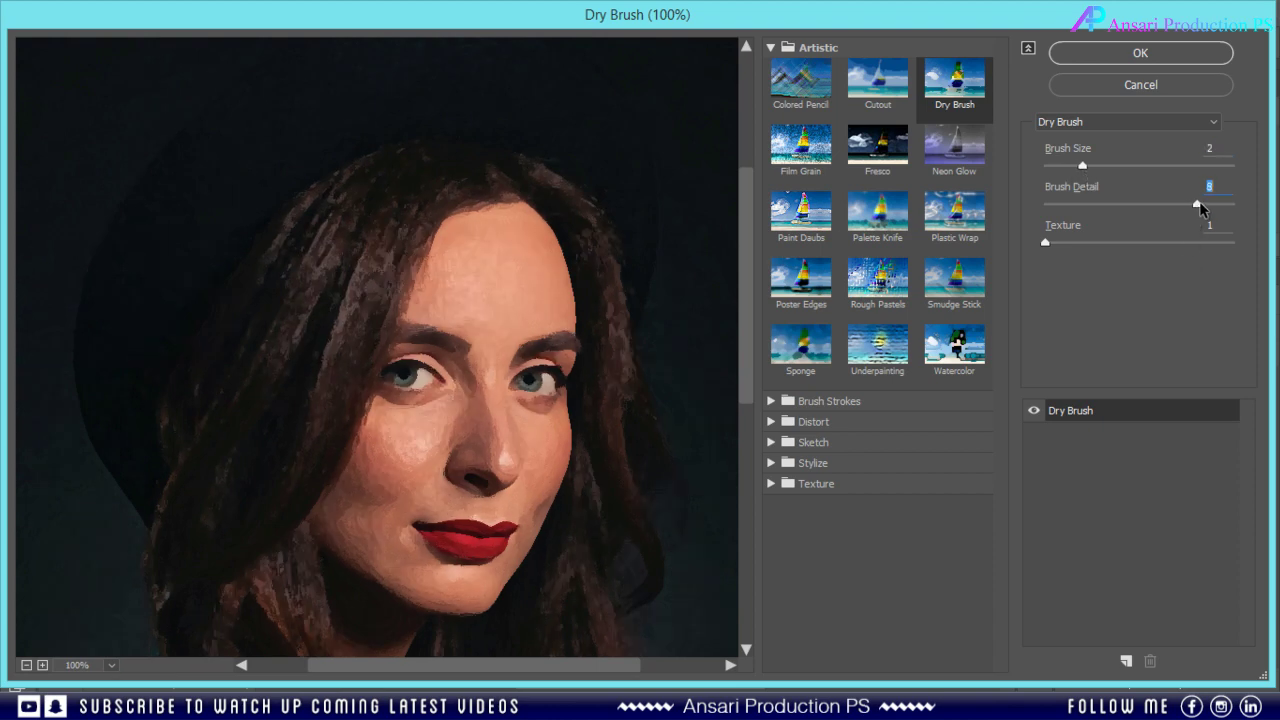
left_click_drag(1199, 203, 1216, 203)
left_click_drag(1225, 204, 1249, 209)
left_click(1171, 52)
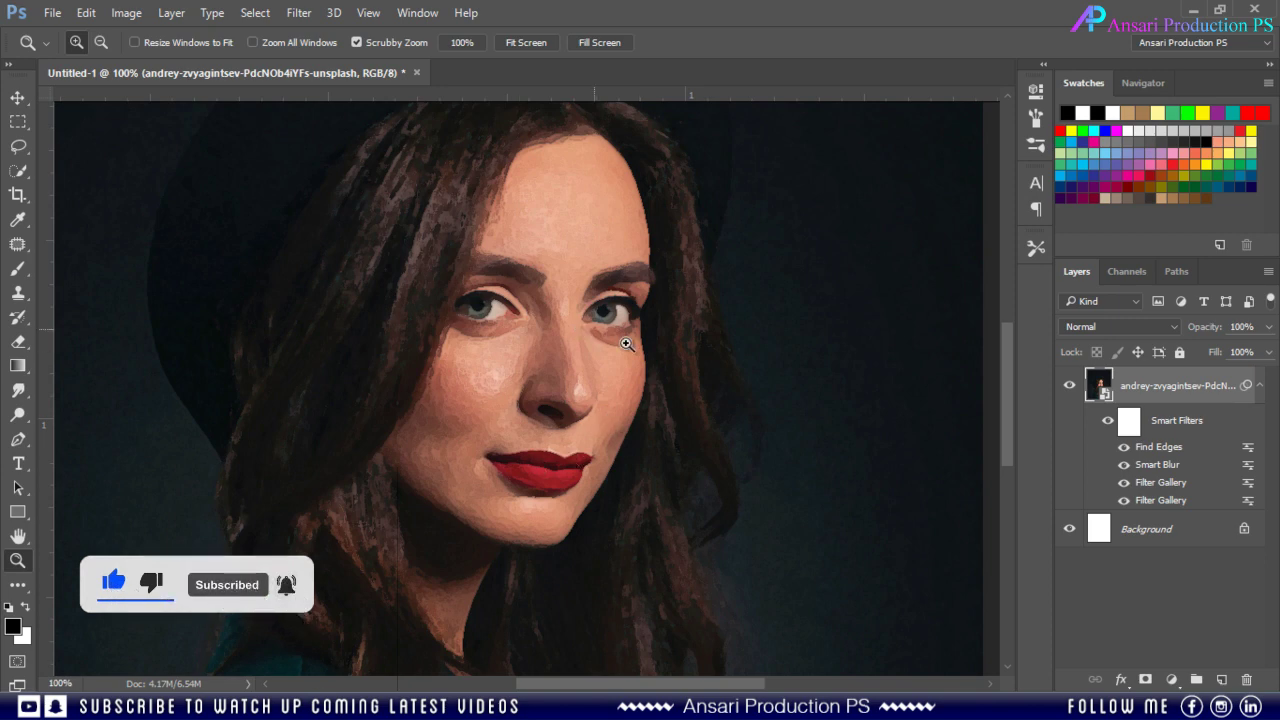
Step: Fit the whole image on screen and collapse the portrait layer's smart filter list
left_click(601, 42)
left_click(528, 43)
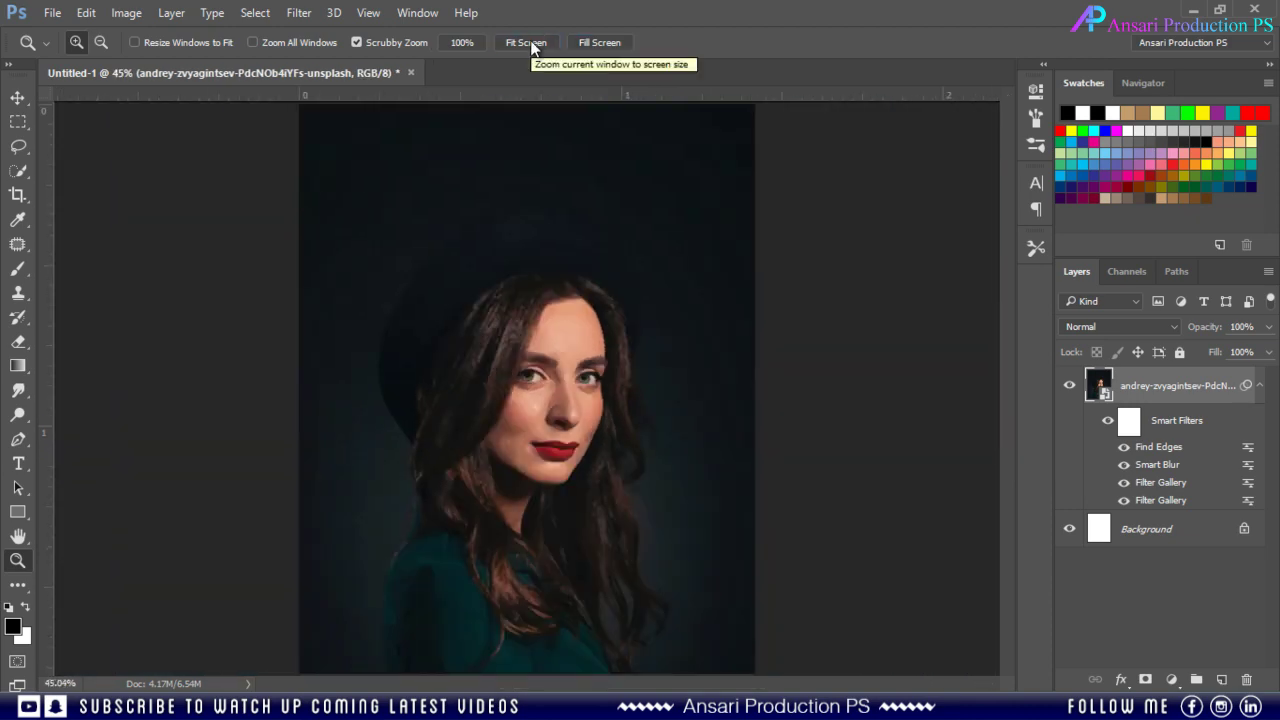
left_click(1260, 388)
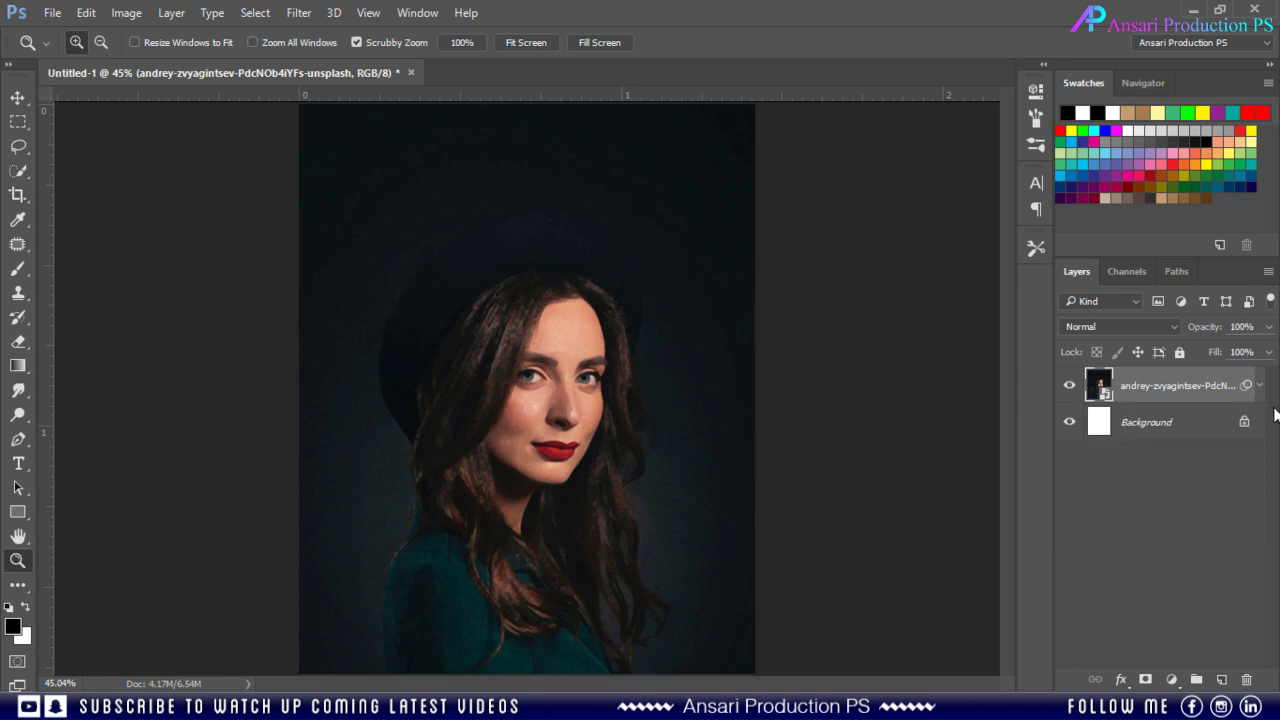
Step: Add a Pattern fill layer above the portrait and replace the available patterns with the Watercolor Pattern Ansari Production PS set
left_click(1172, 680)
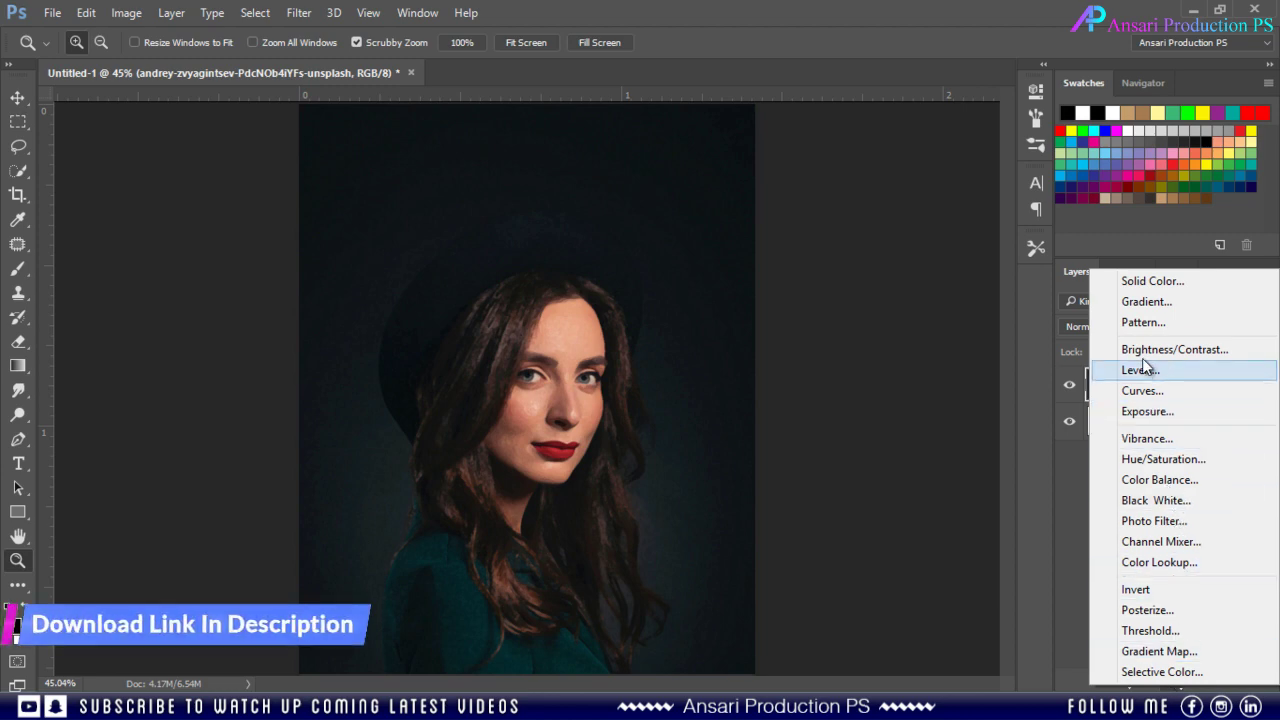
left_click(1187, 323)
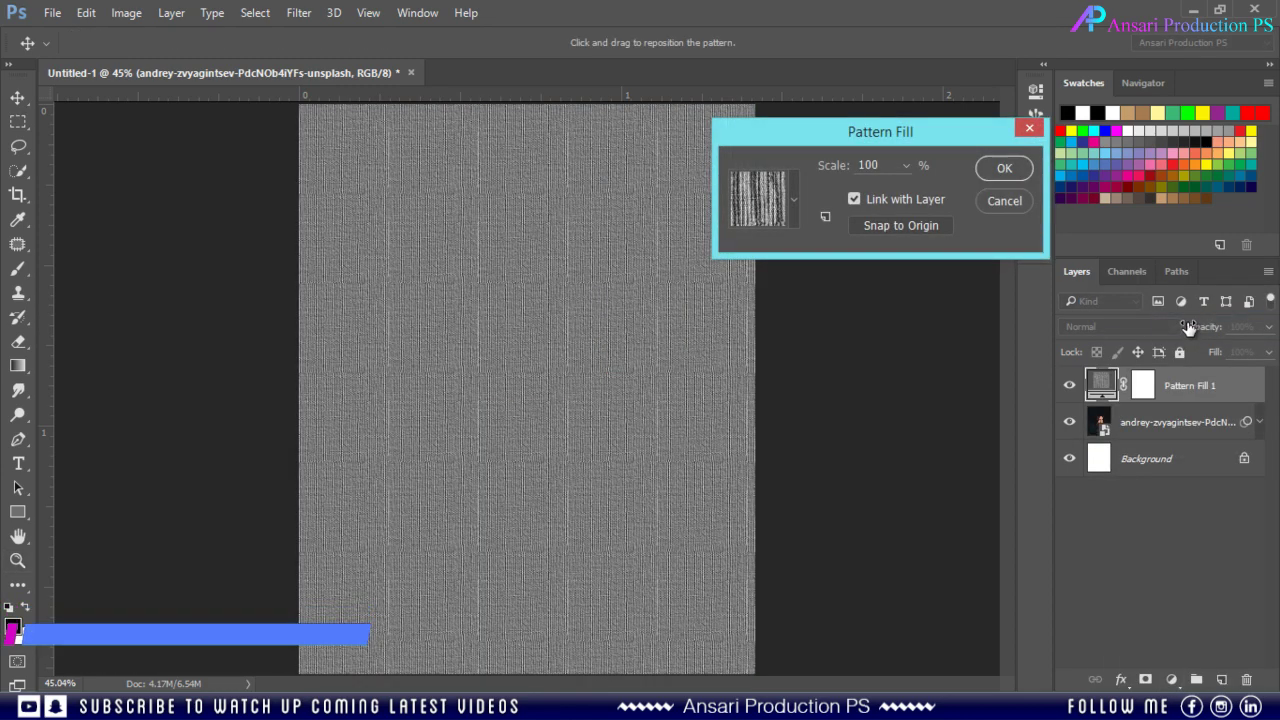
left_click(796, 201)
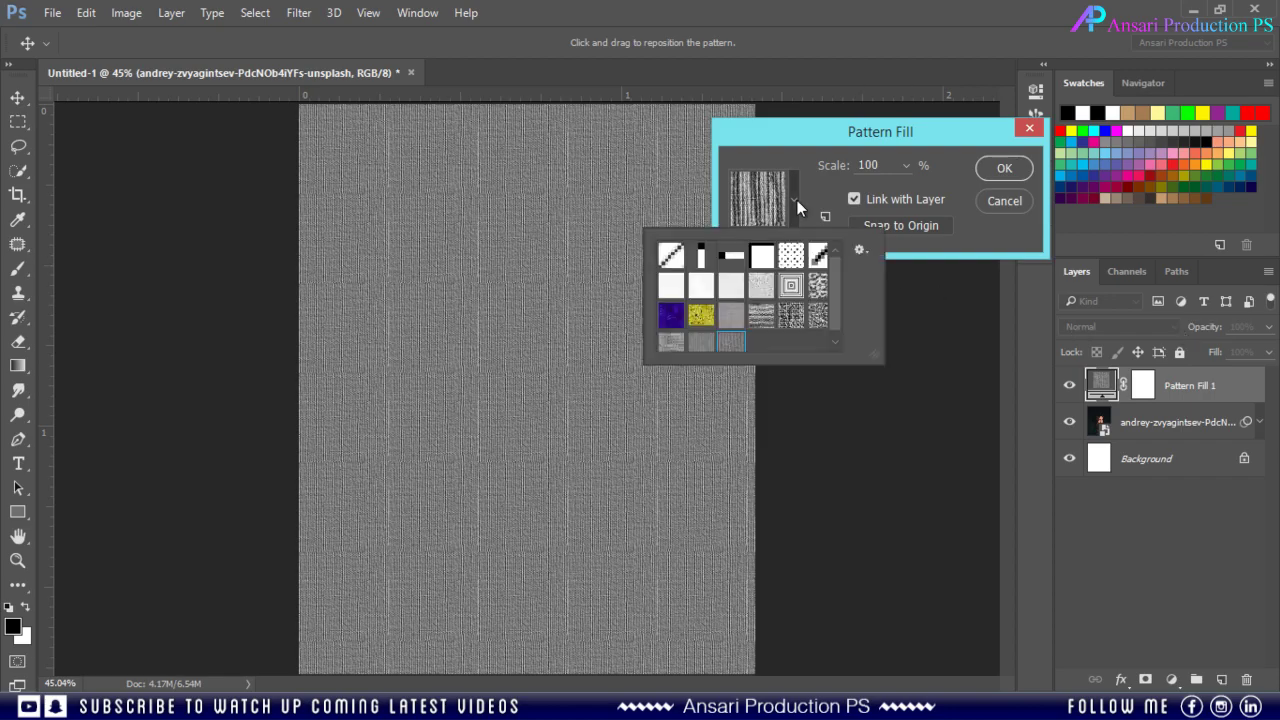
scroll(758, 312, "down", 1)
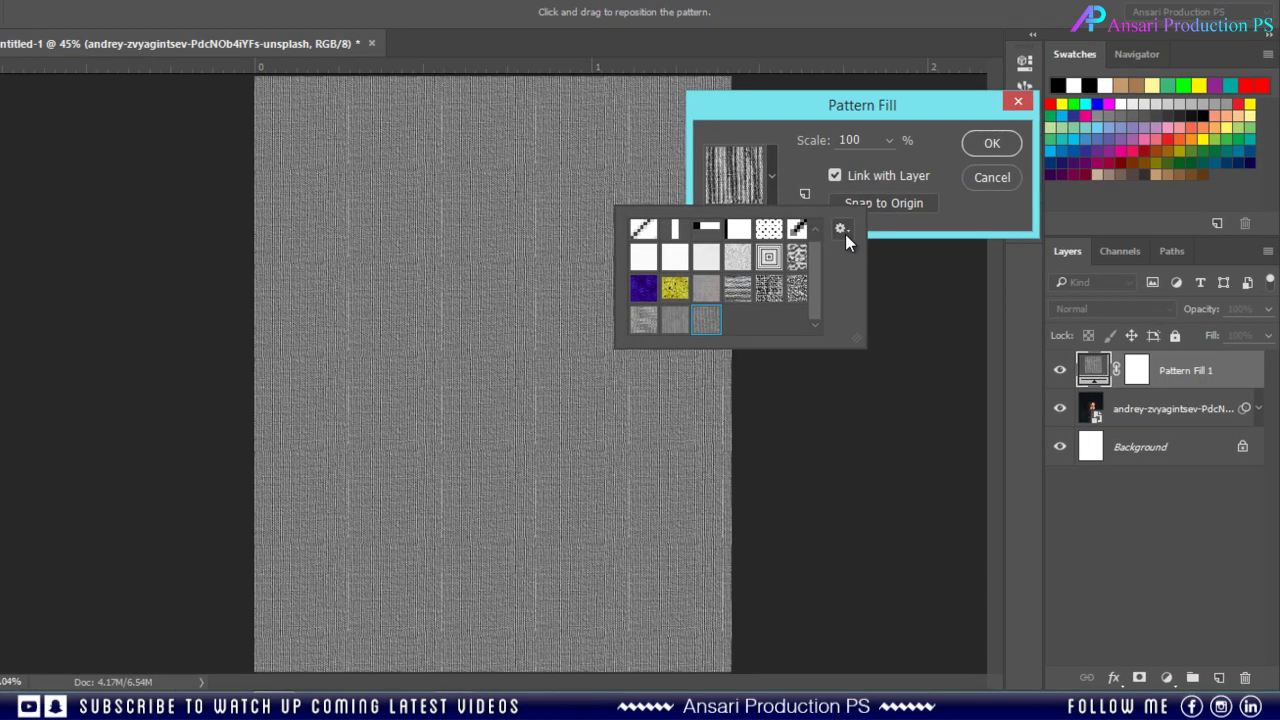
left_click(858, 249)
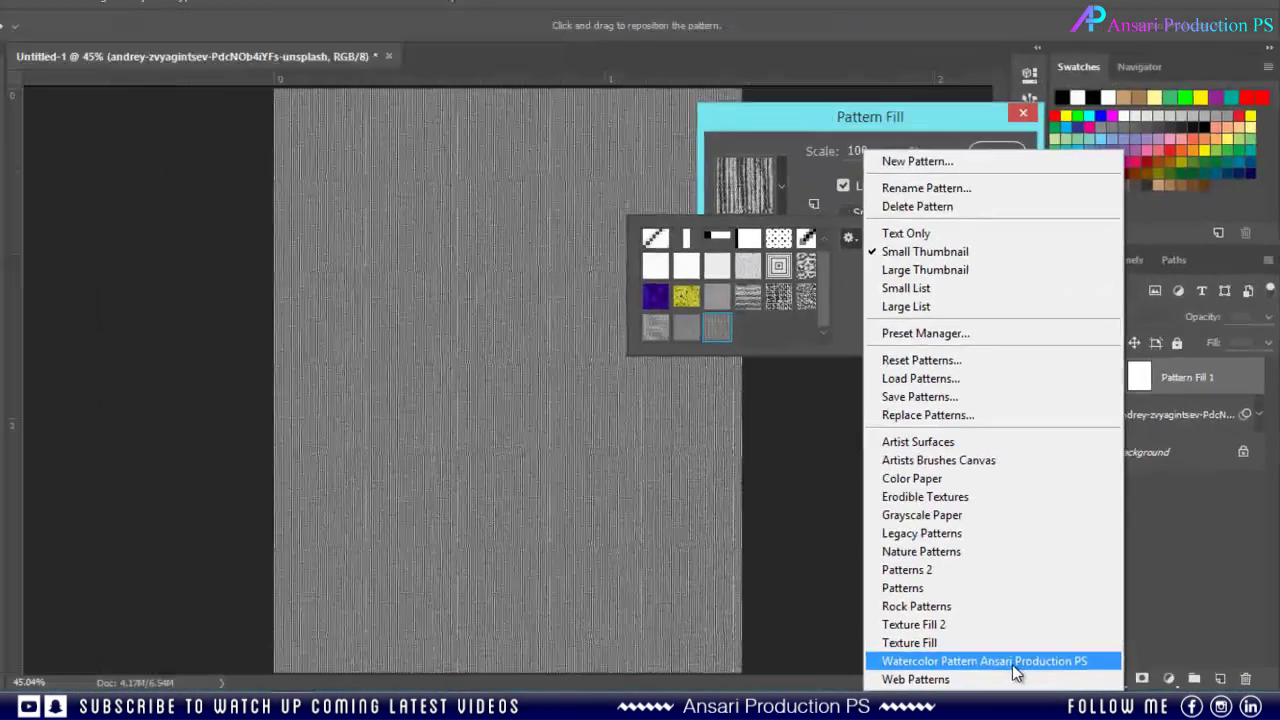
left_click(645, 594)
left_click(538, 268)
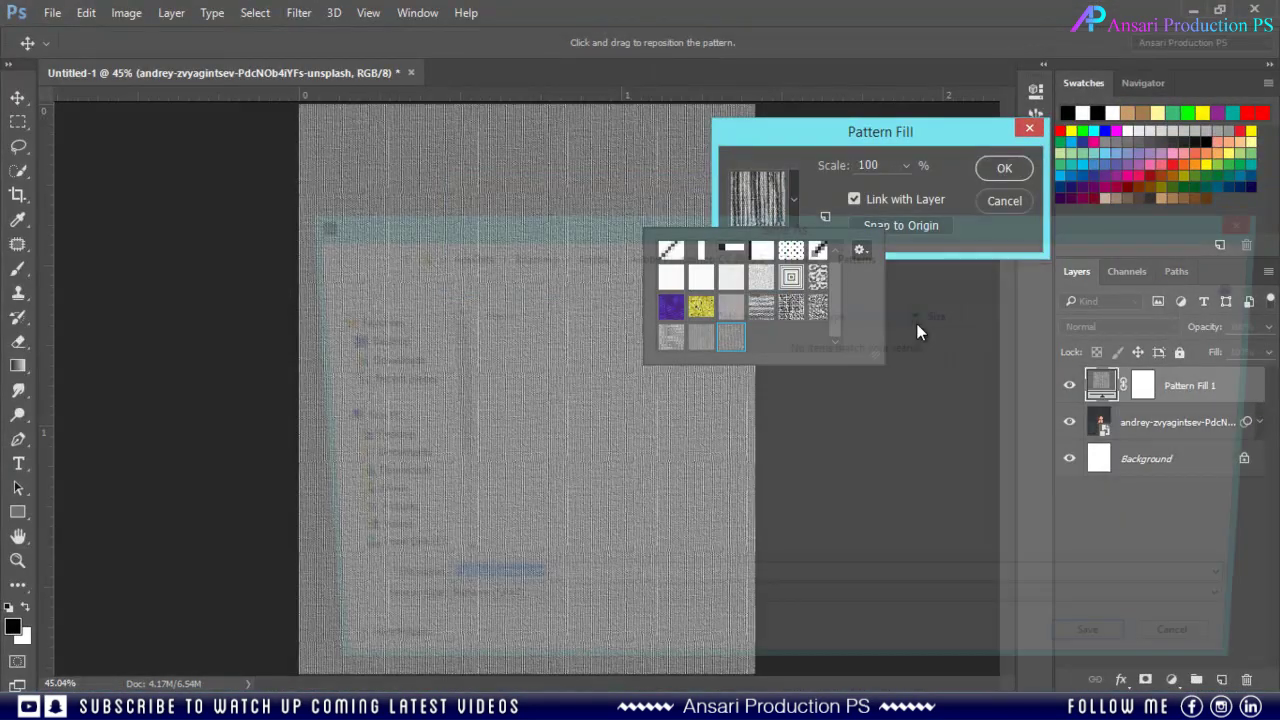
left_click(1216, 662)
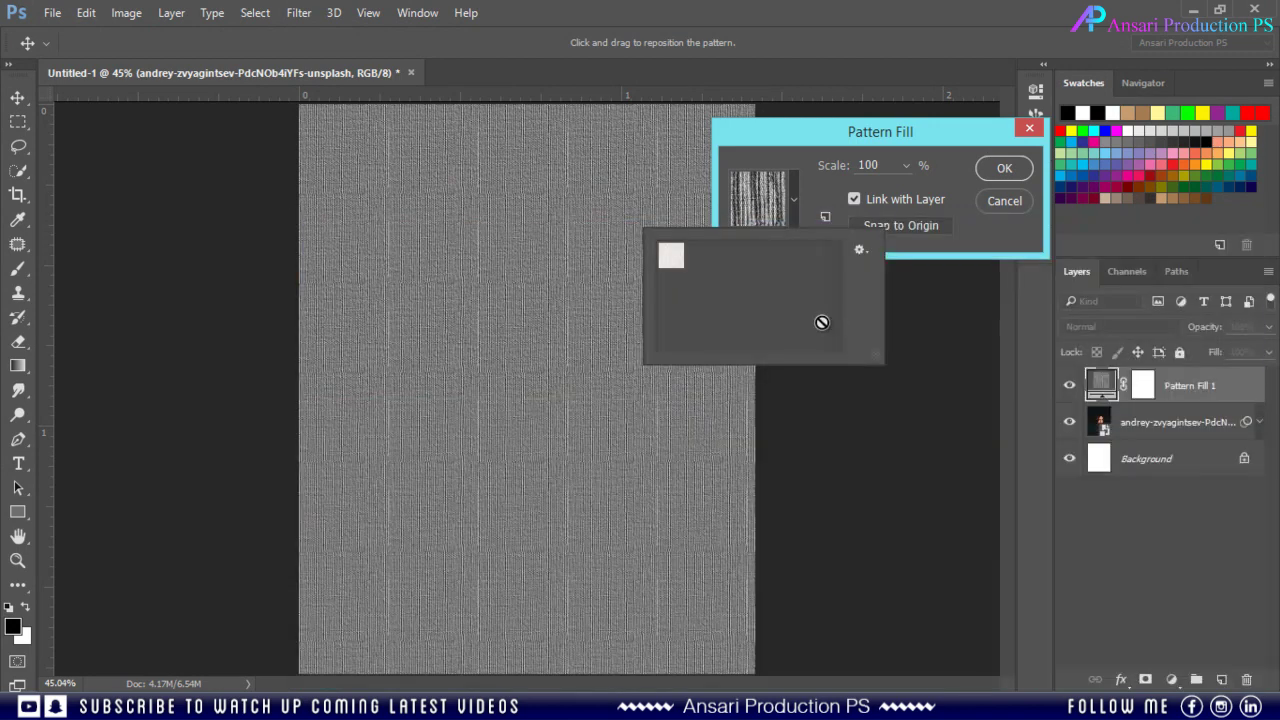
Step: Fill the layer with the white paper texture pattern at 25% scale and set its blending mode to Multiply
left_click(676, 264)
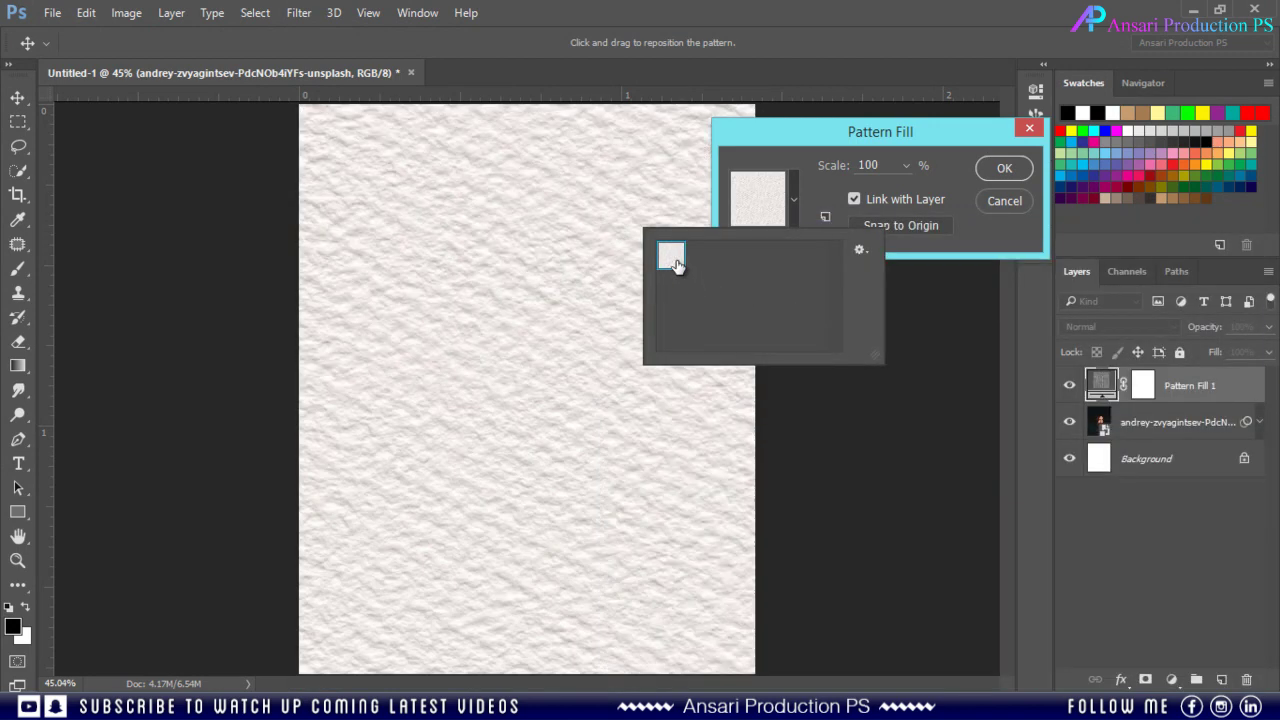
left_click(872, 128)
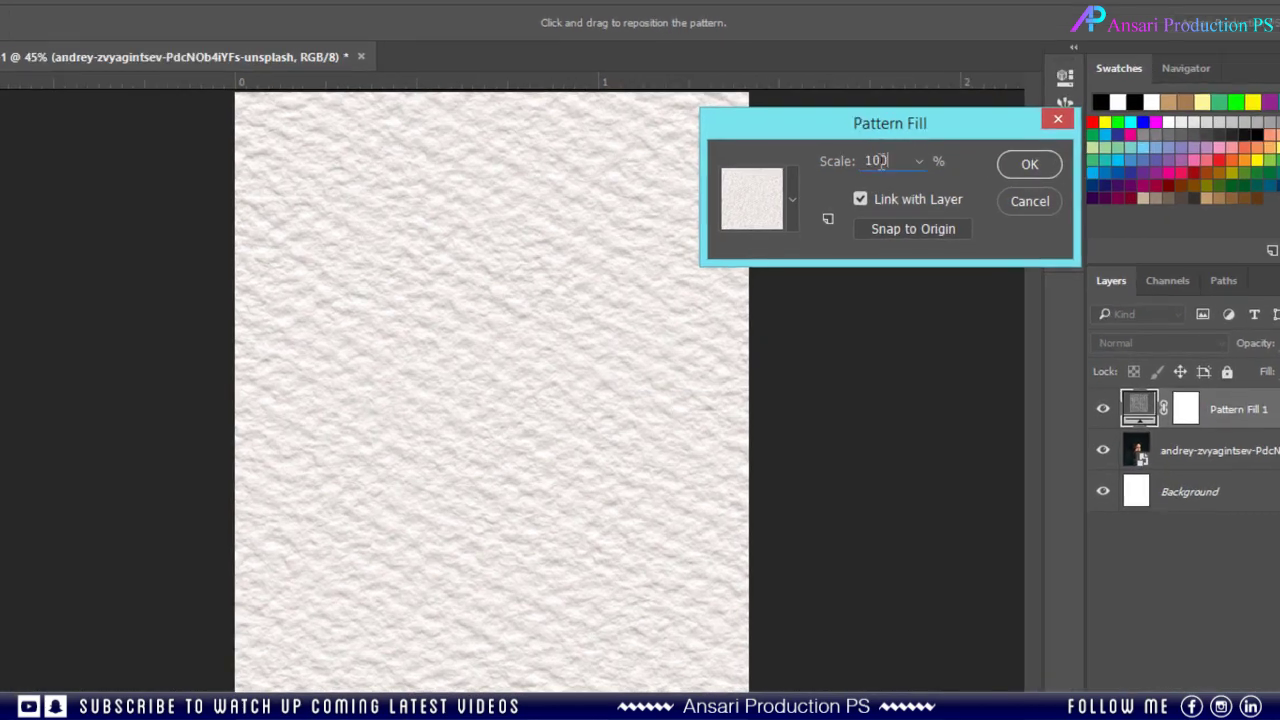
double_click(880, 162)
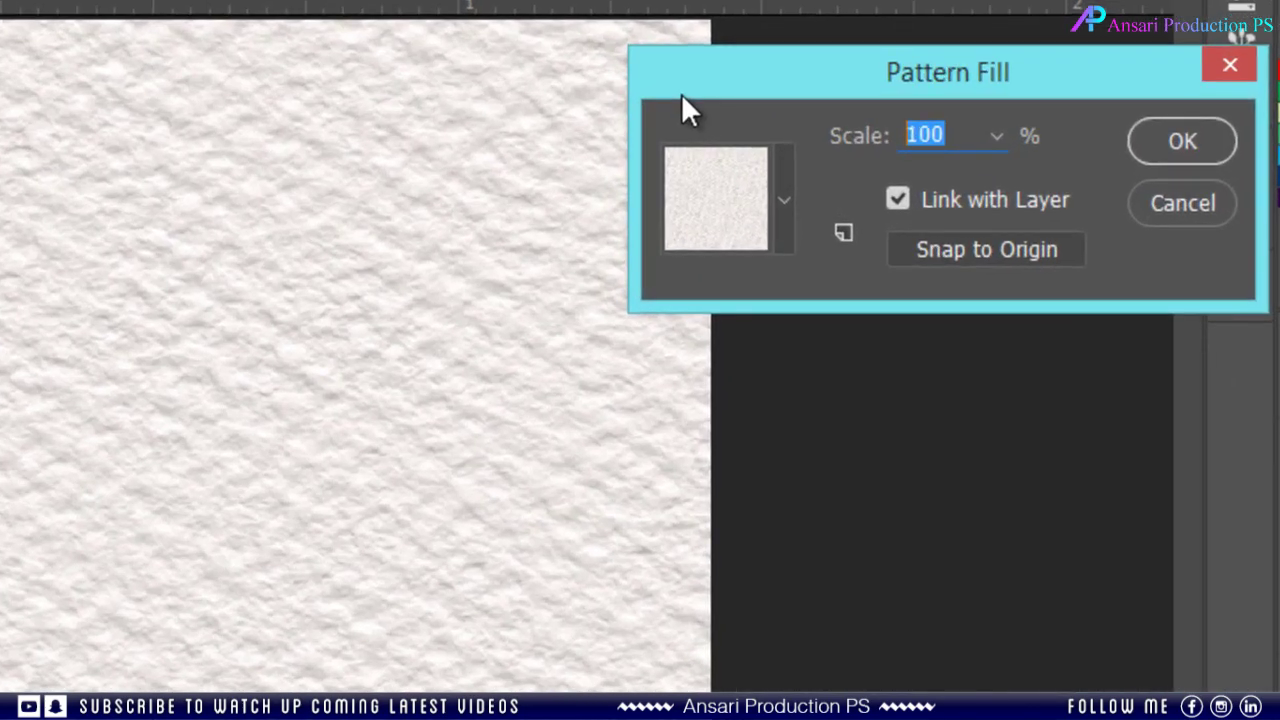
type("25")
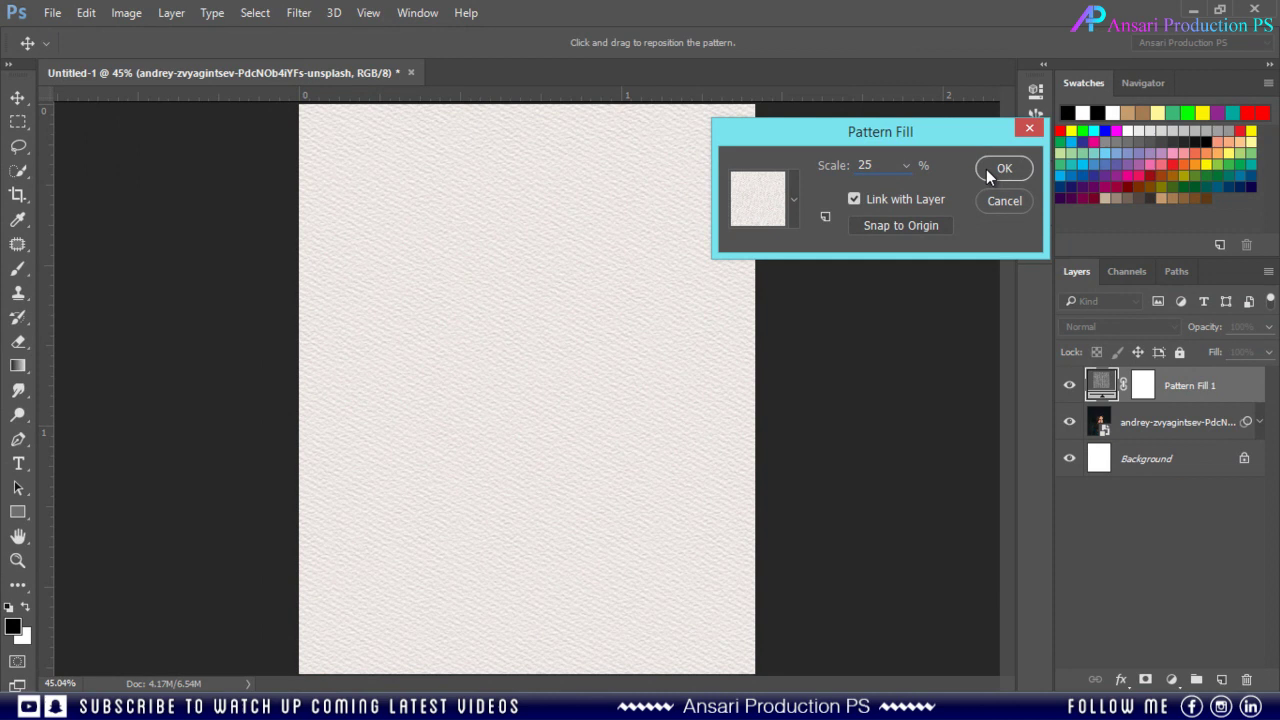
left_click(1003, 168)
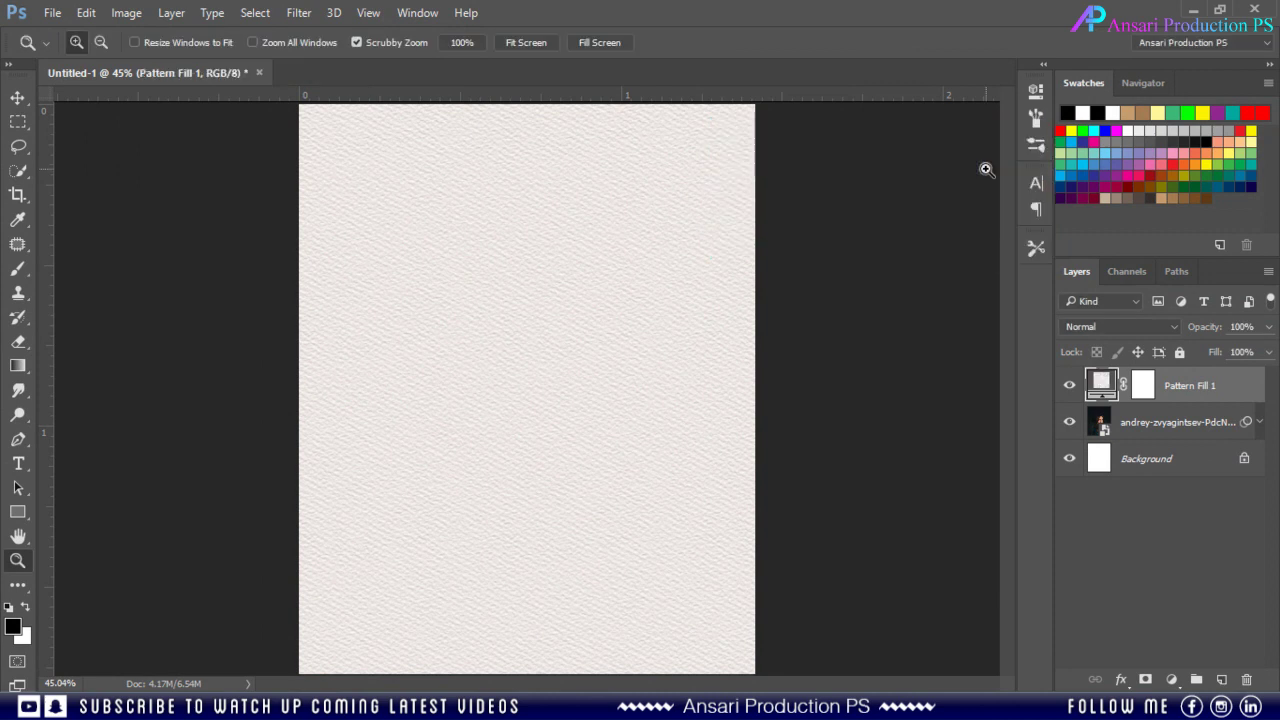
left_click(1089, 326)
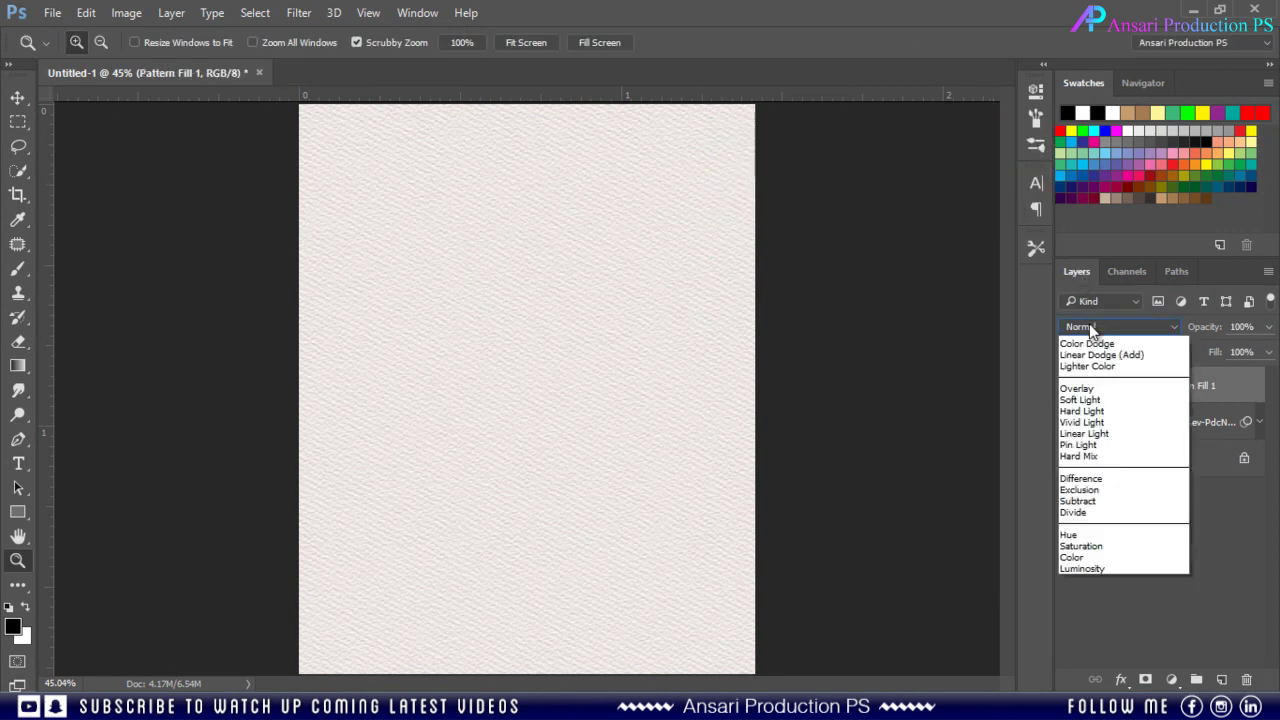
left_click(1080, 389)
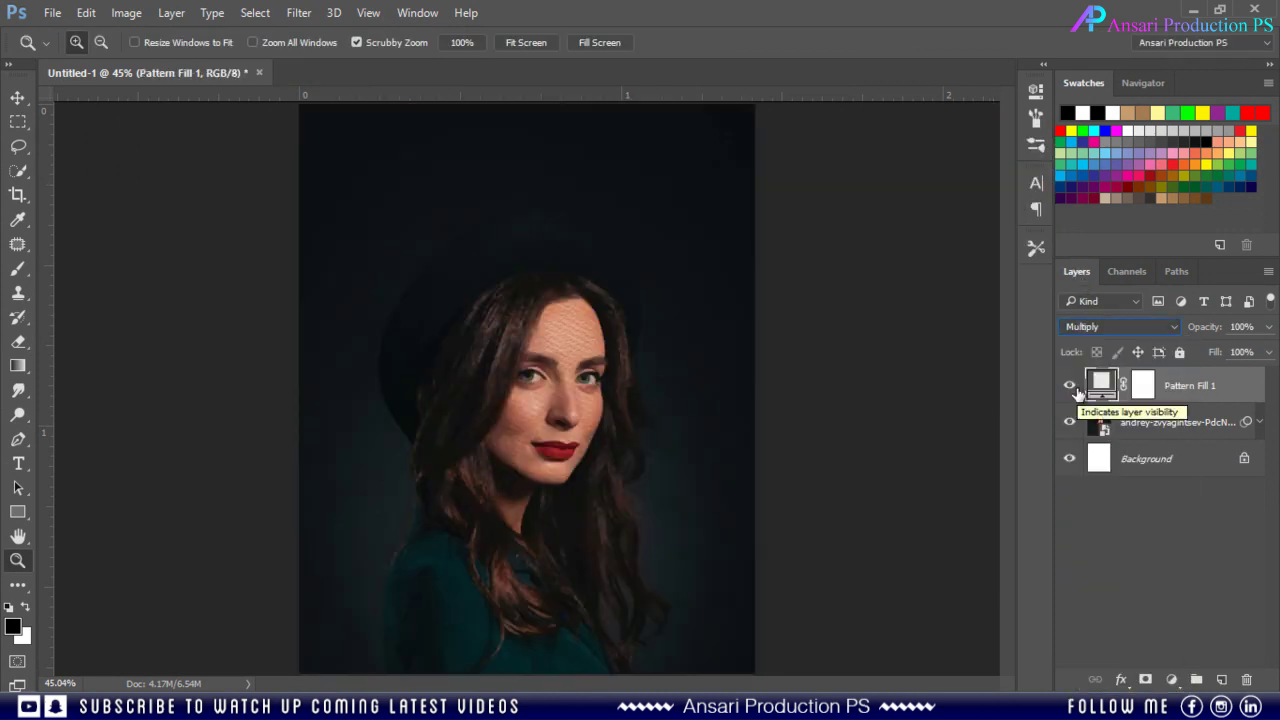
Step: Hide the portrait layer with a black layer mask and ready the Brush tool with white as the foreground color
left_click(1131, 428)
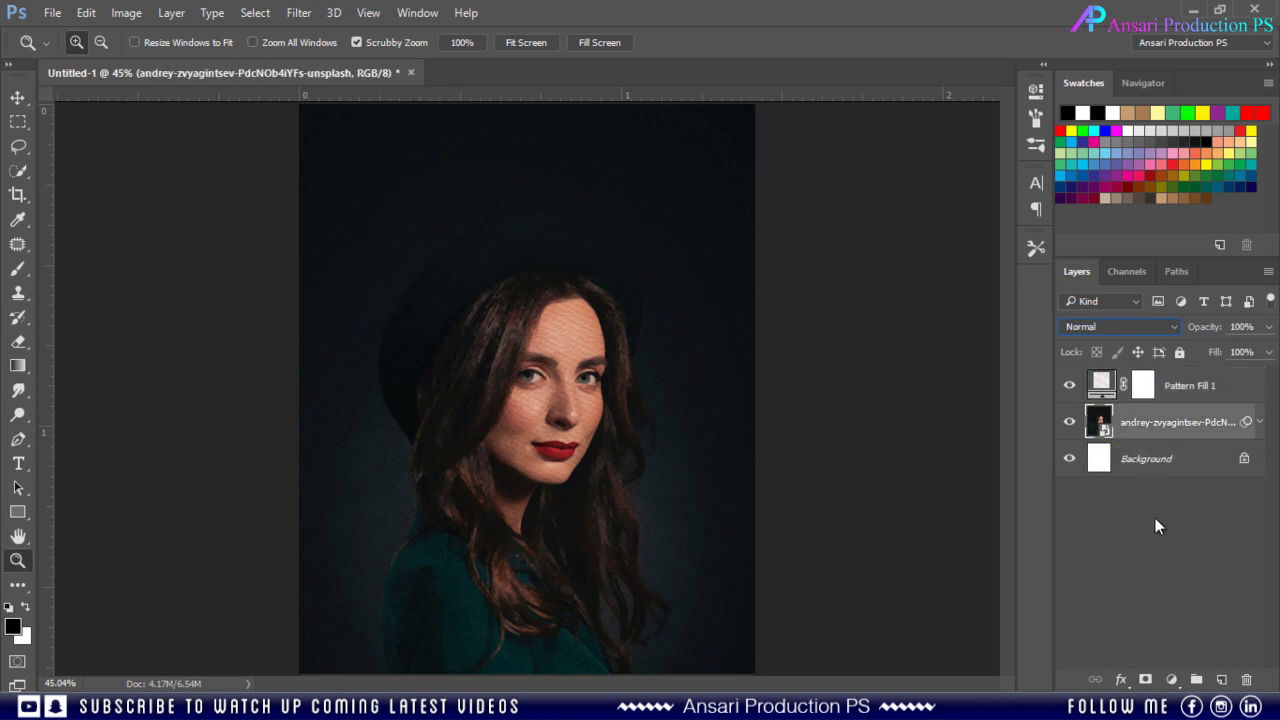
left_click(1145, 679, "alt")
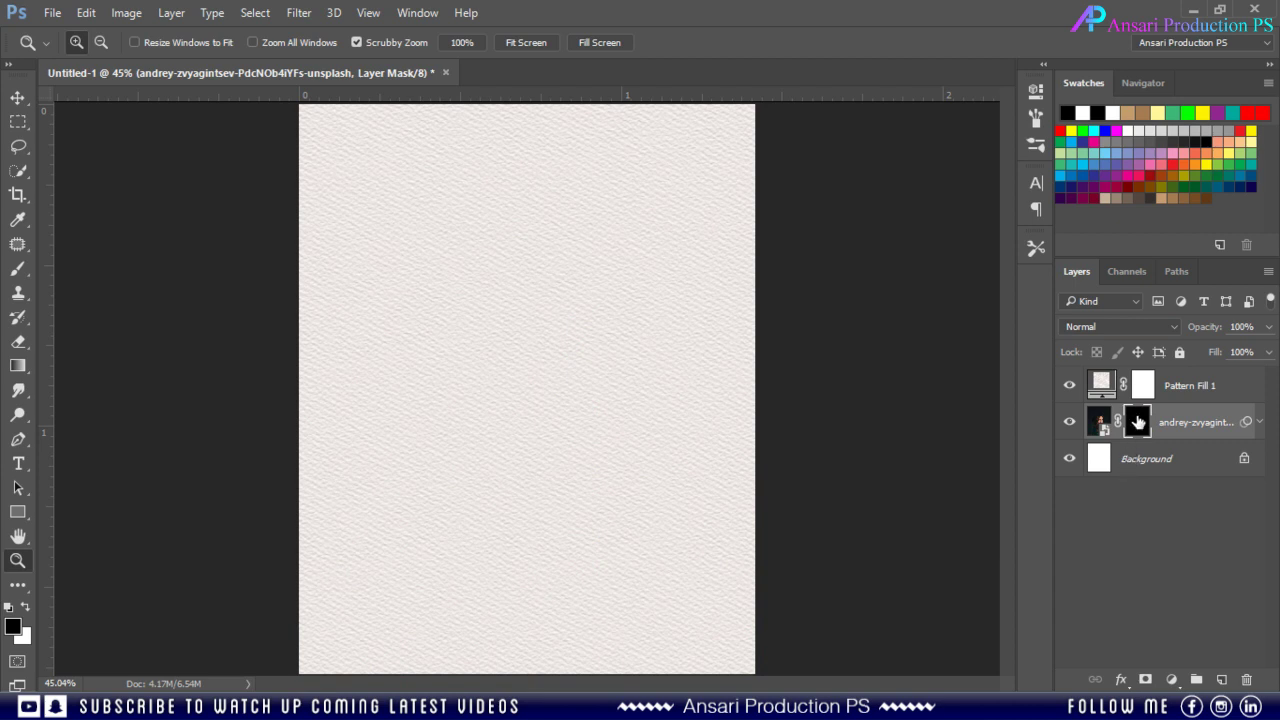
left_click(26, 607)
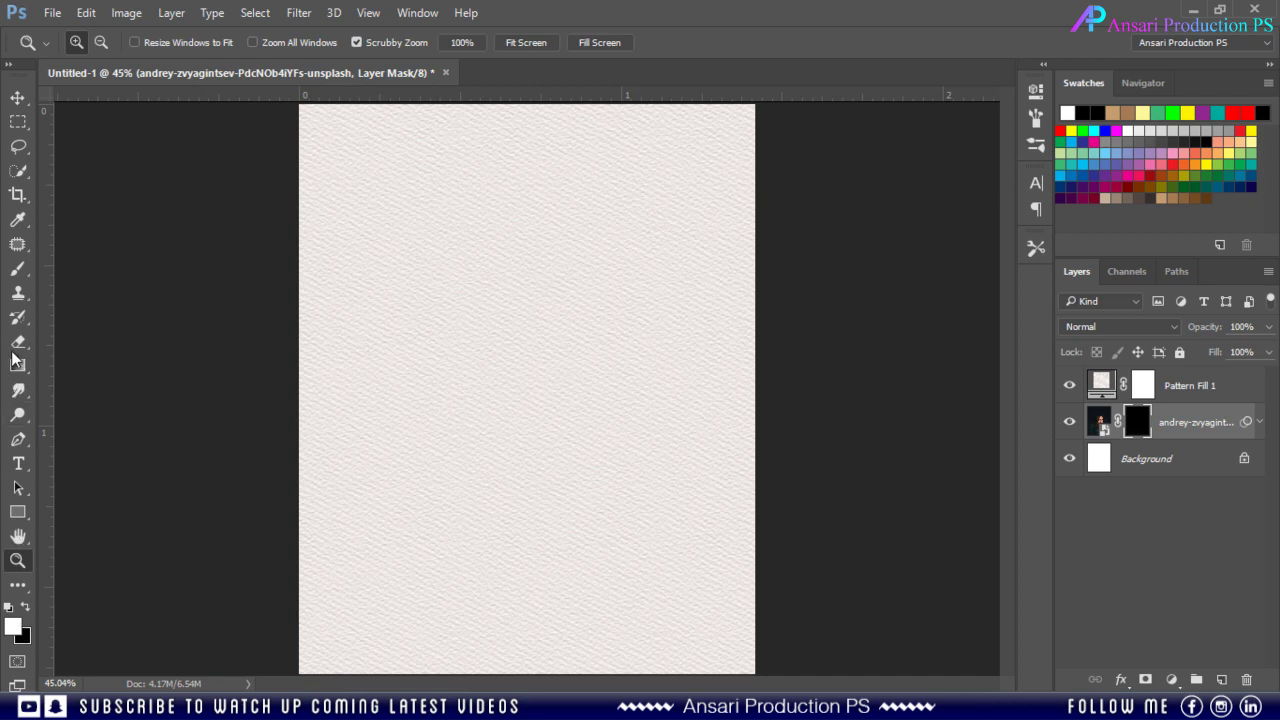
left_click(24, 271)
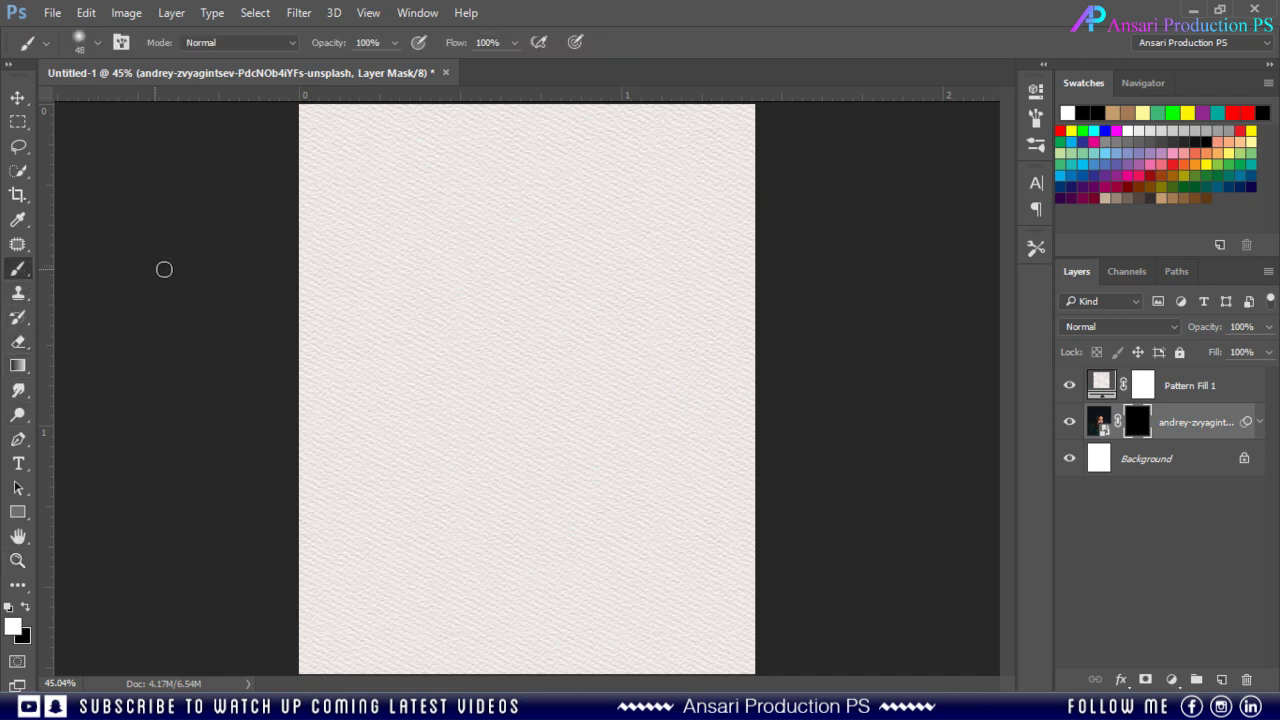
Step: Browse for the brush file Watercolor Mask APPS.abr in the desktop's Watercolor Brush folder and cancel loading it
right_click(460, 235)
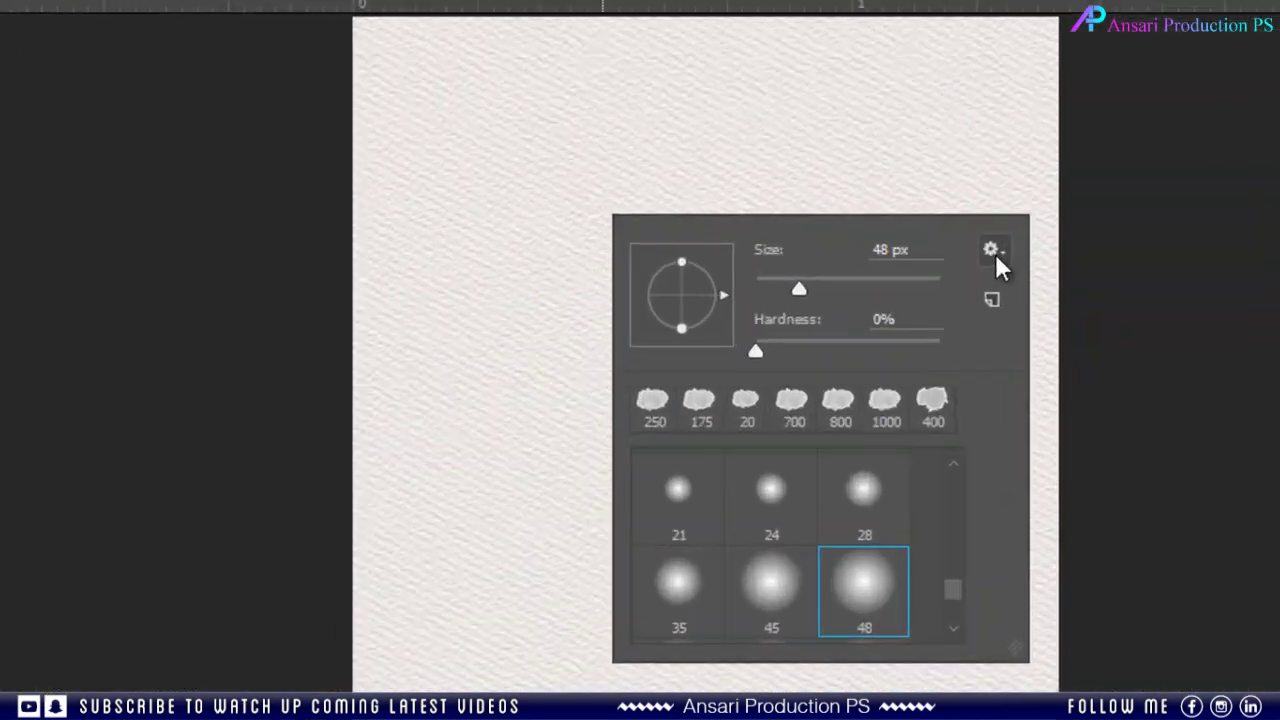
left_click(711, 254)
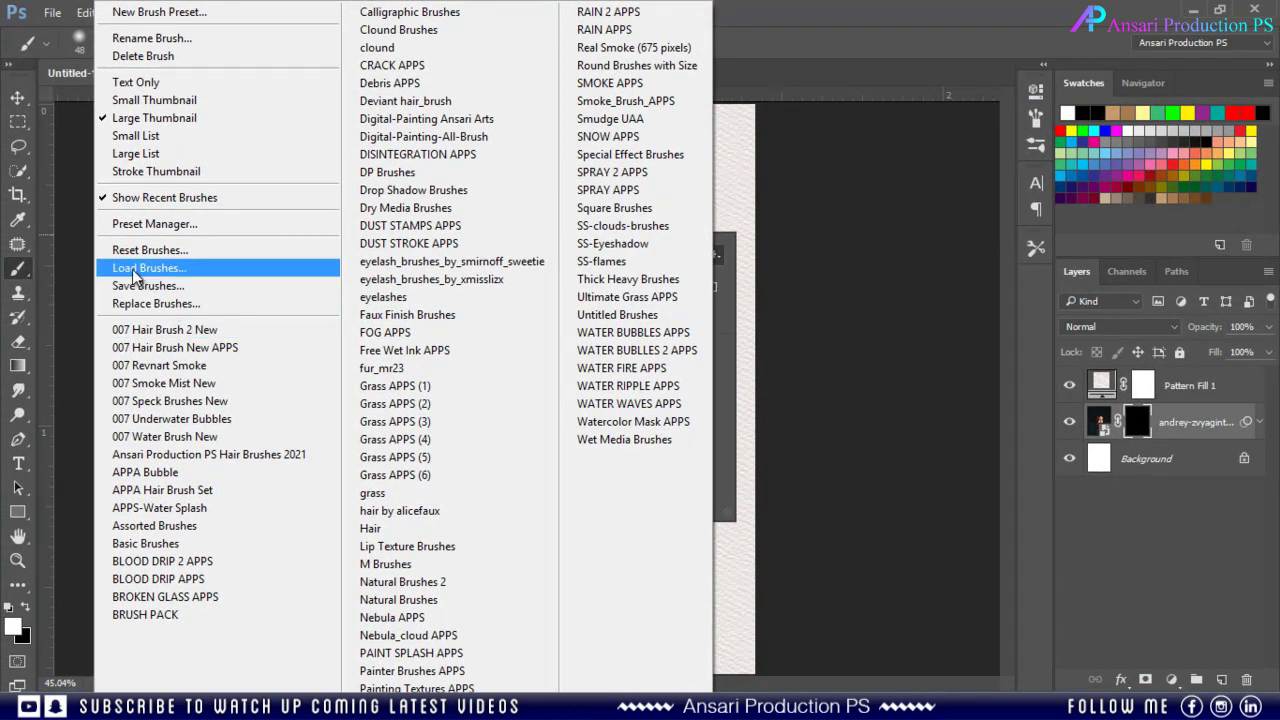
left_click(183, 277)
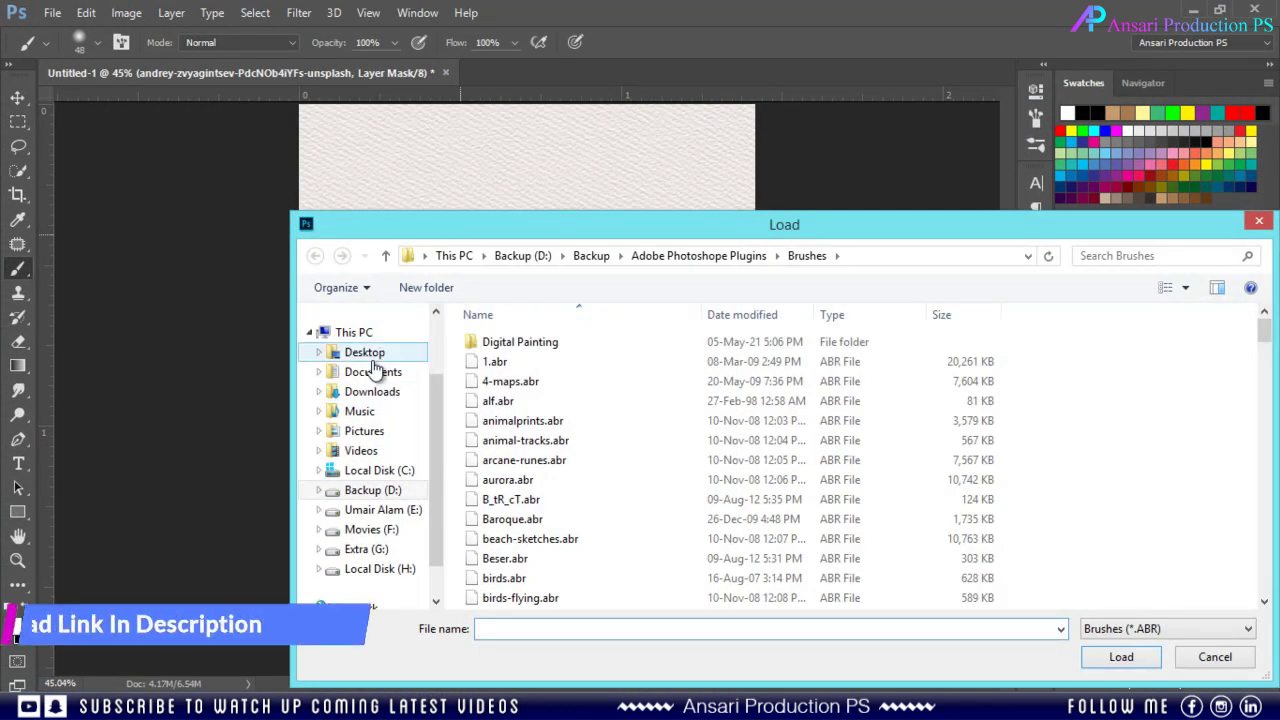
left_click(364, 353)
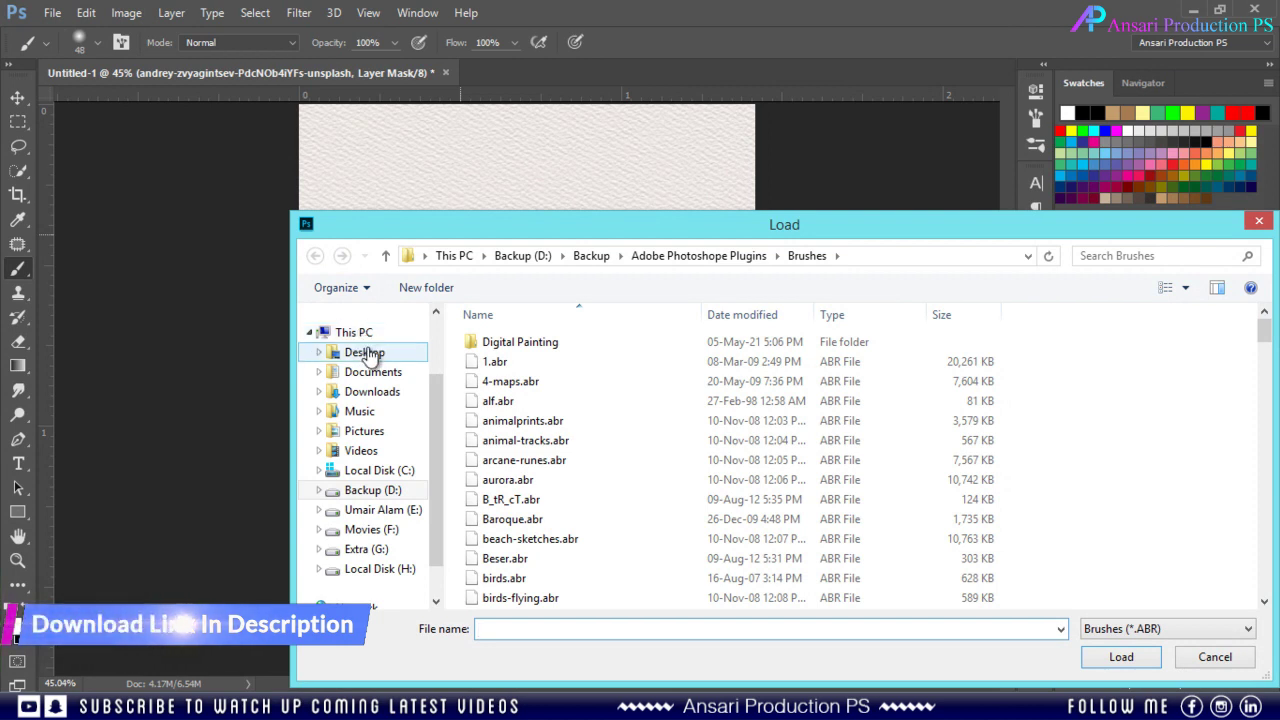
double_click(524, 347)
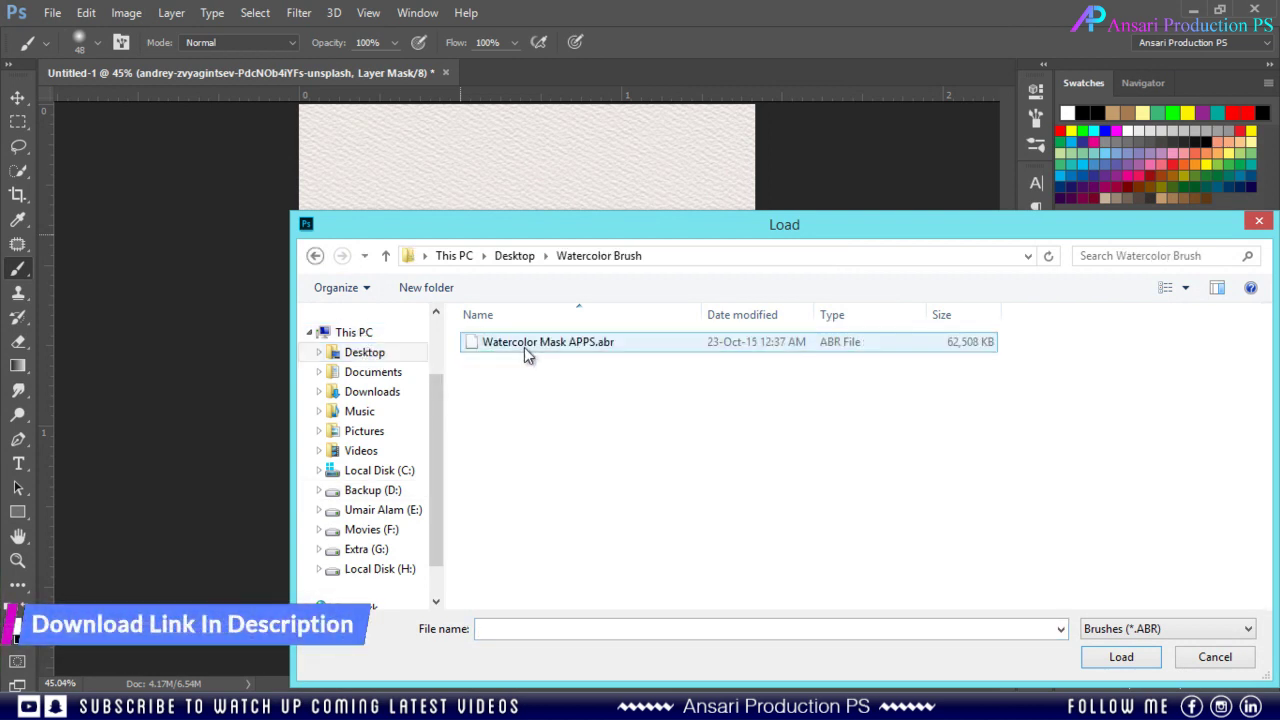
left_click(565, 350)
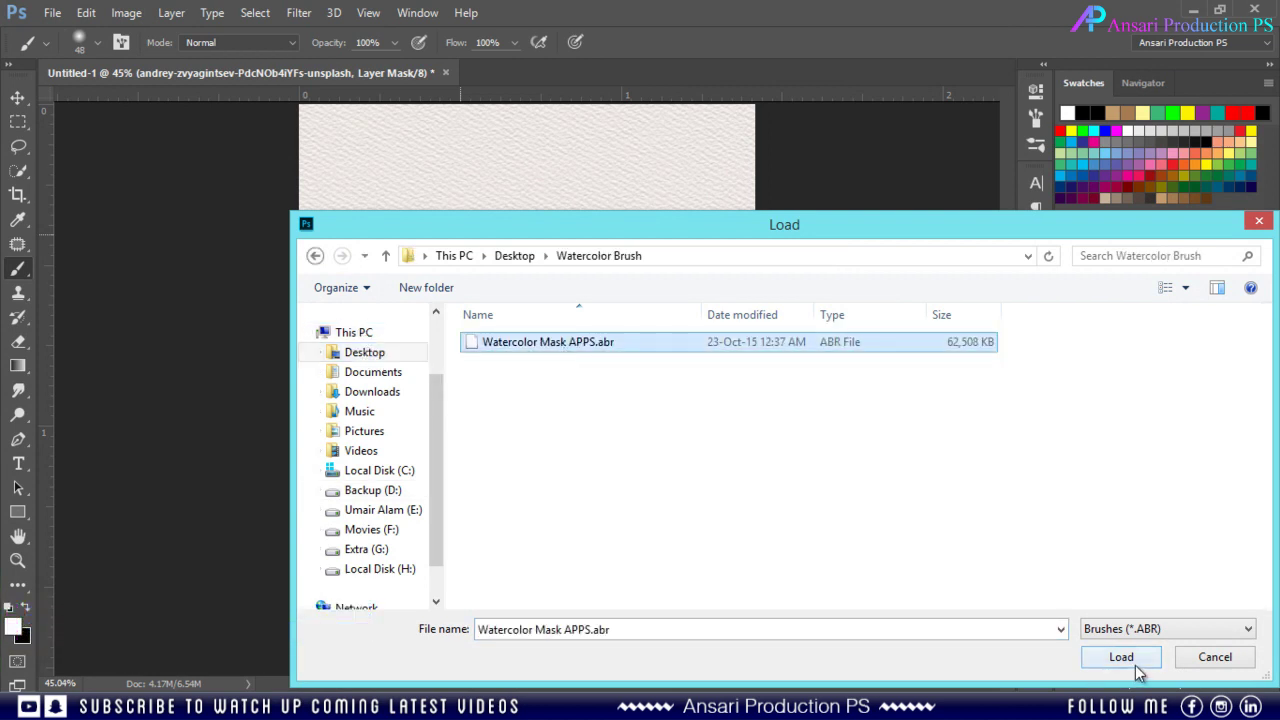
left_click(1222, 658)
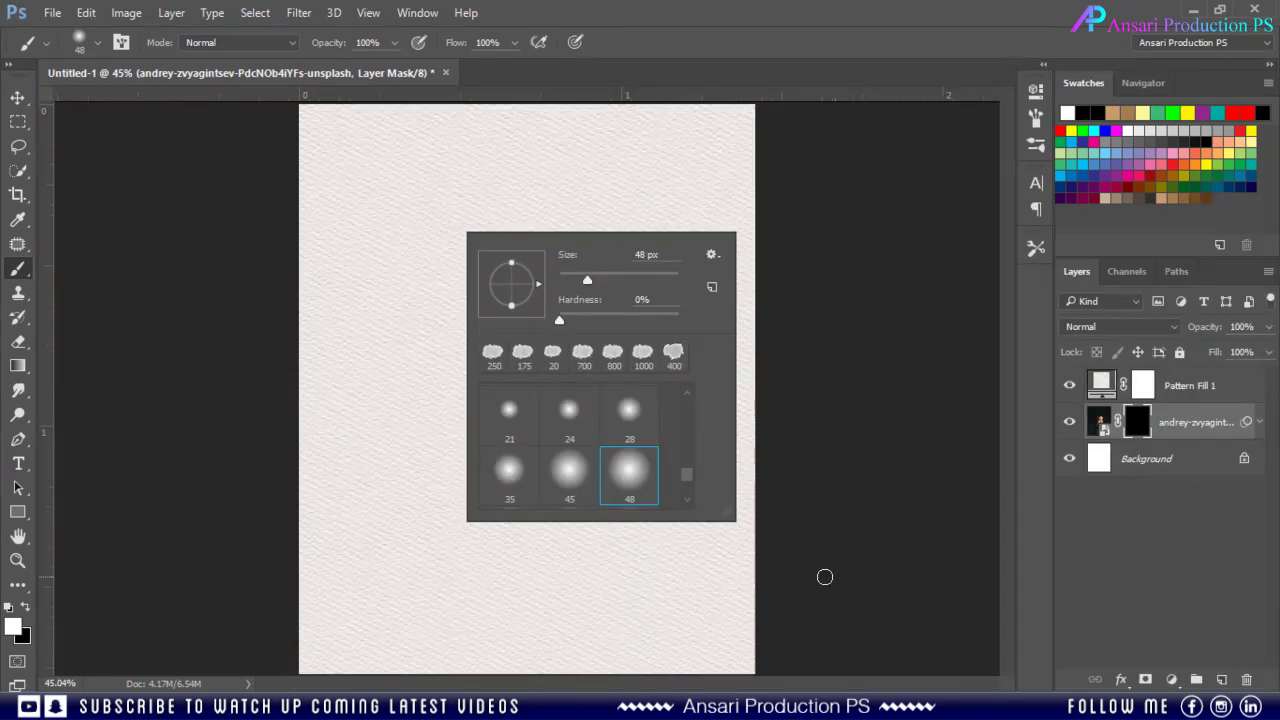
Step: Browse for the pattern file Watercolor Pattern Ansari Production PS.pat in the desktop's Watercolor Pattern folder and cancel loading it
left_click(744, 51)
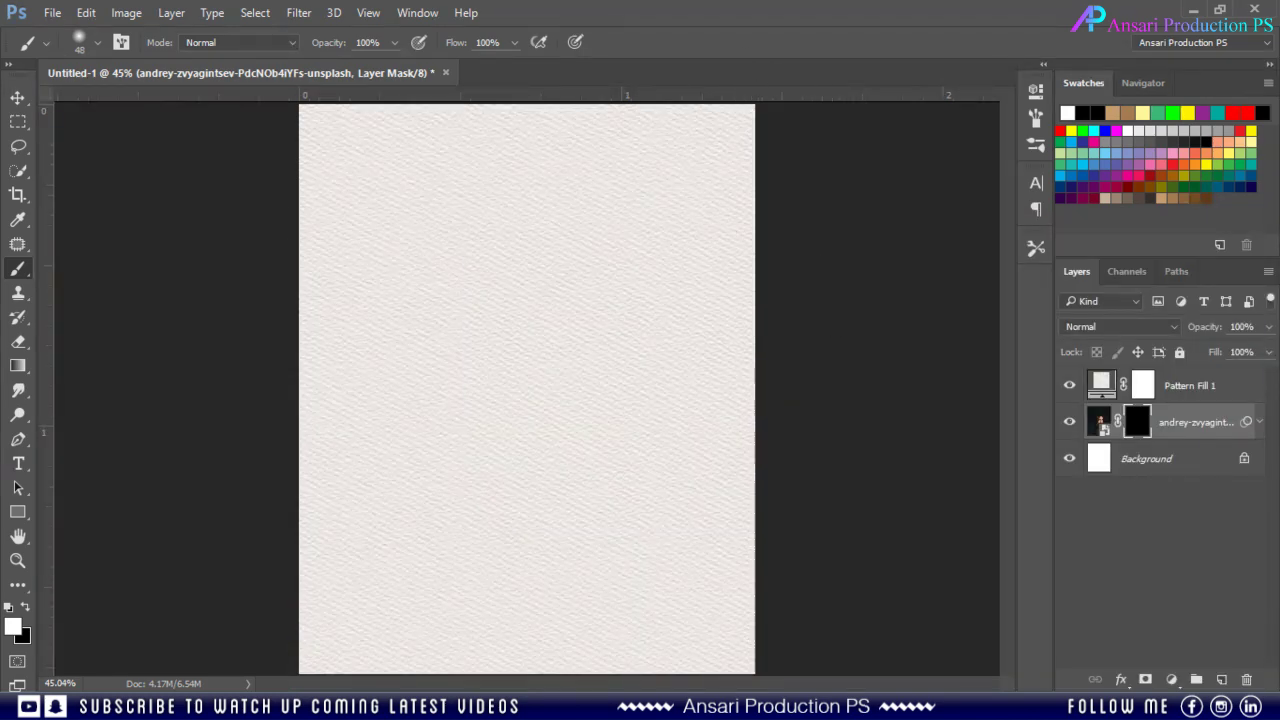
left_click(1202, 392)
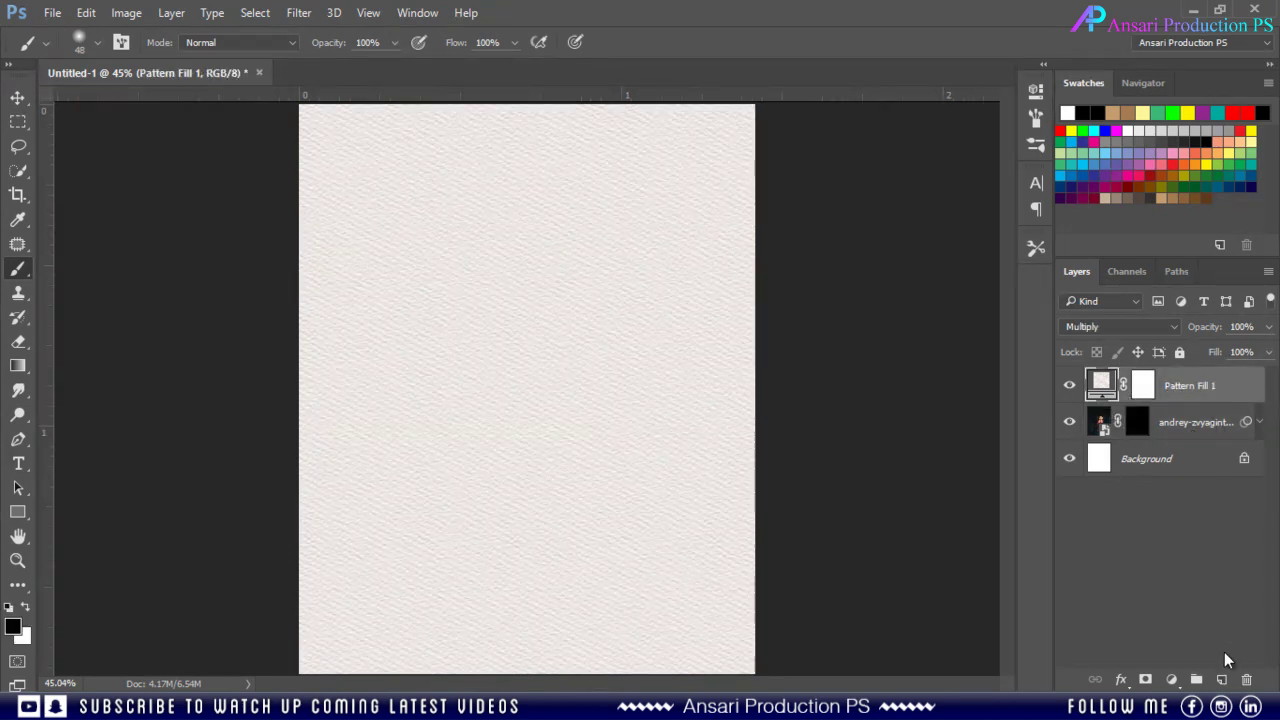
double_click(1098, 383)
key("b")
left_click(1004, 201)
double_click(1101, 393)
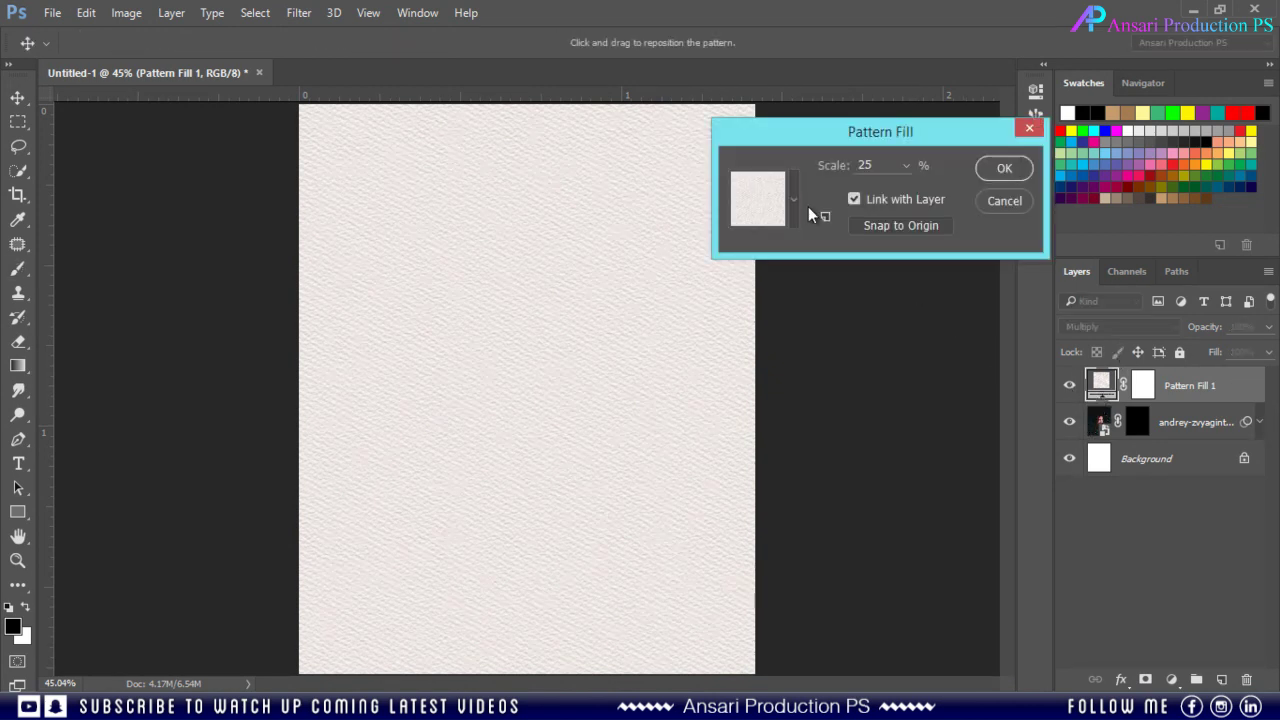
left_click(772, 208)
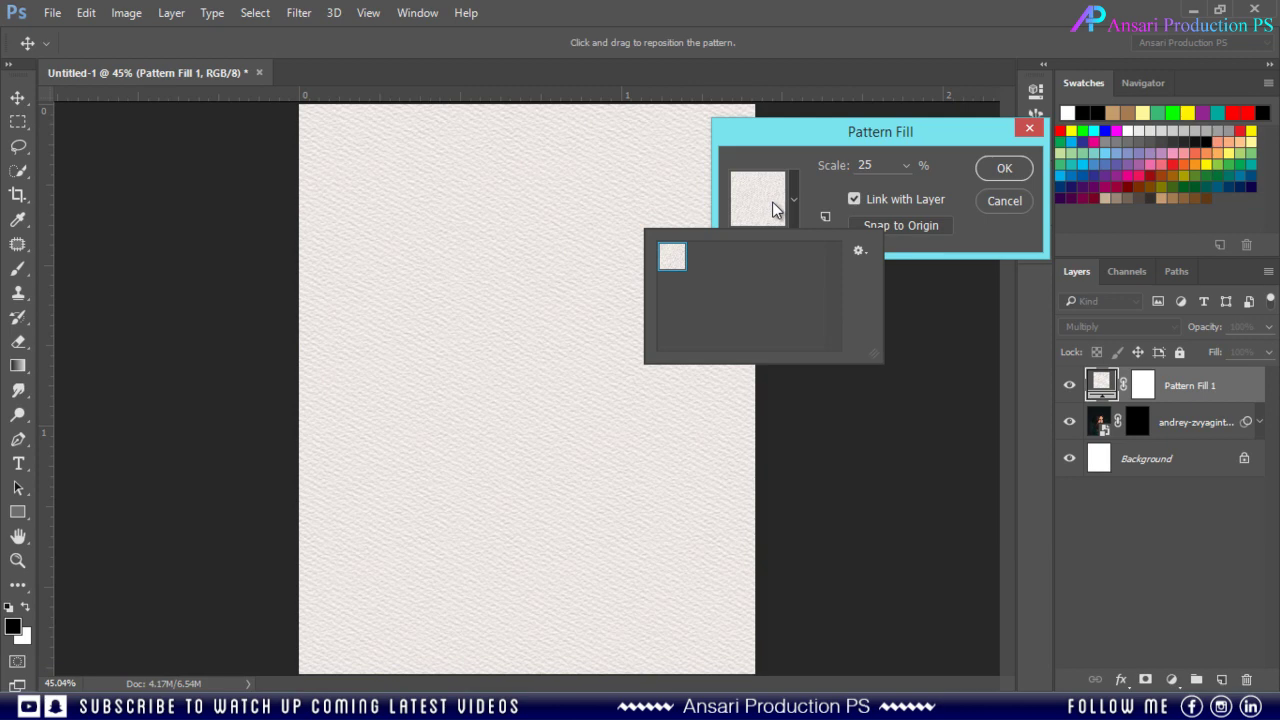
left_click(858, 253)
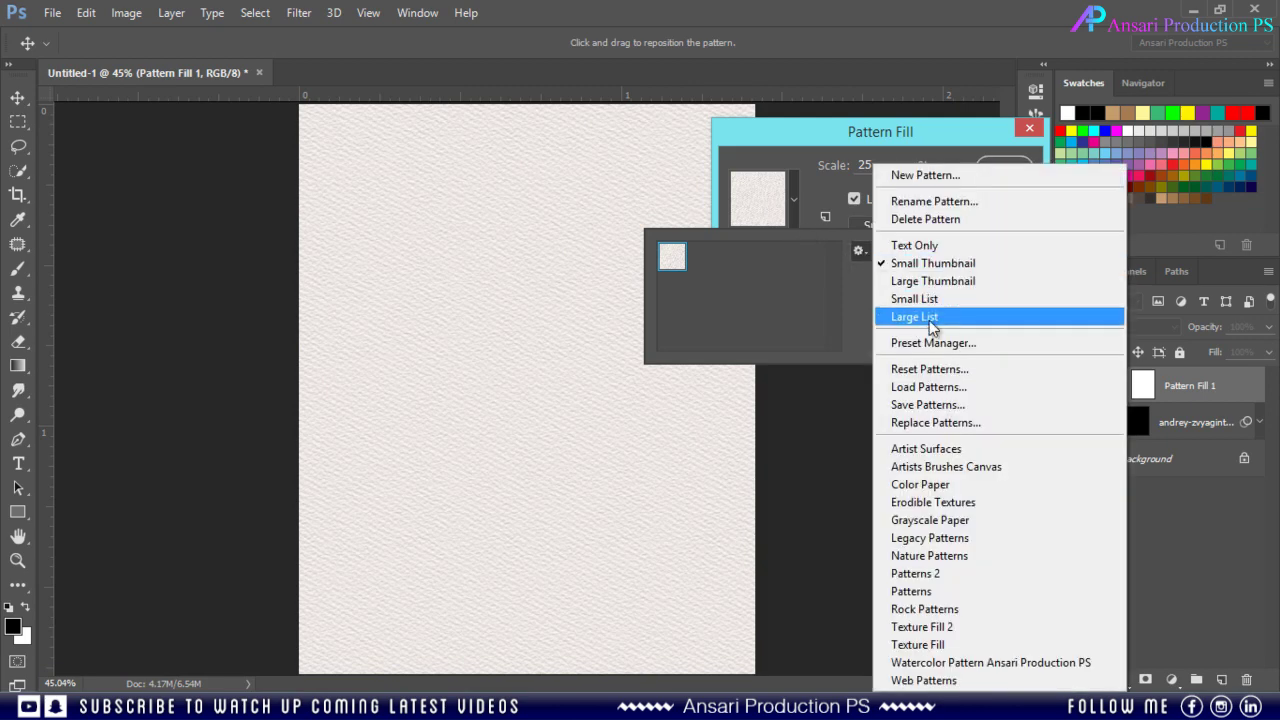
left_click(934, 388)
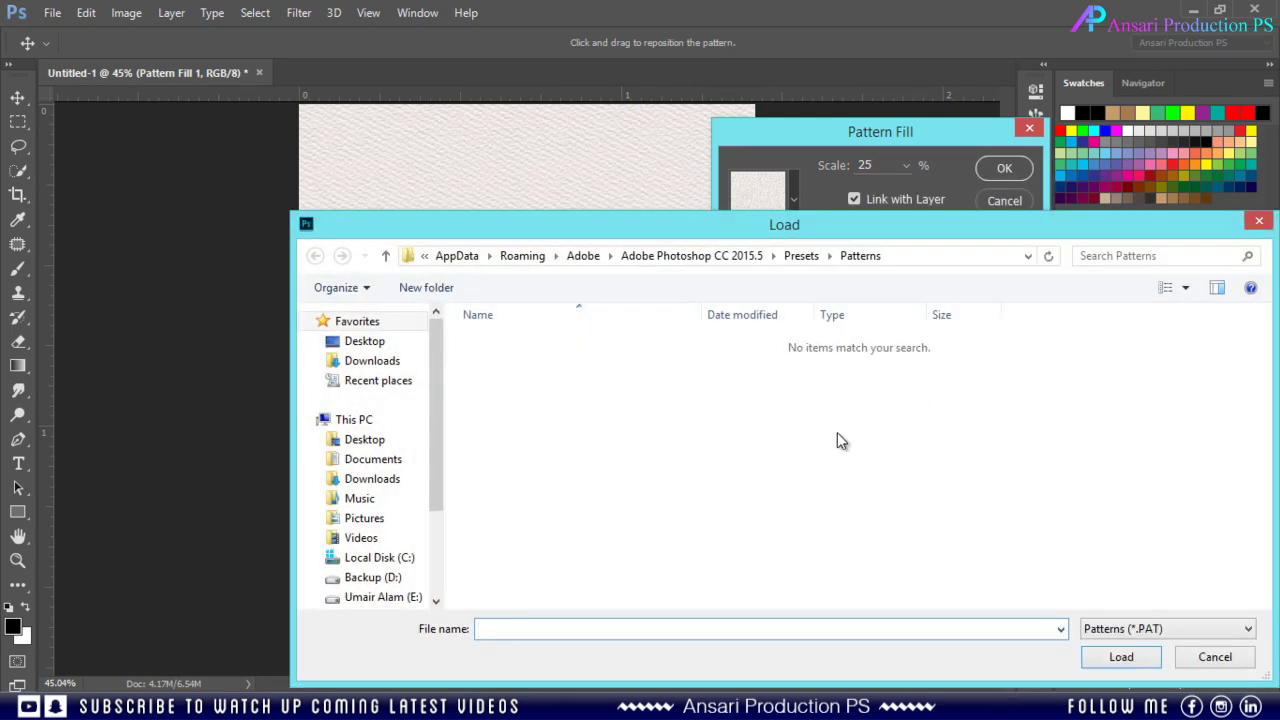
left_click(336, 348)
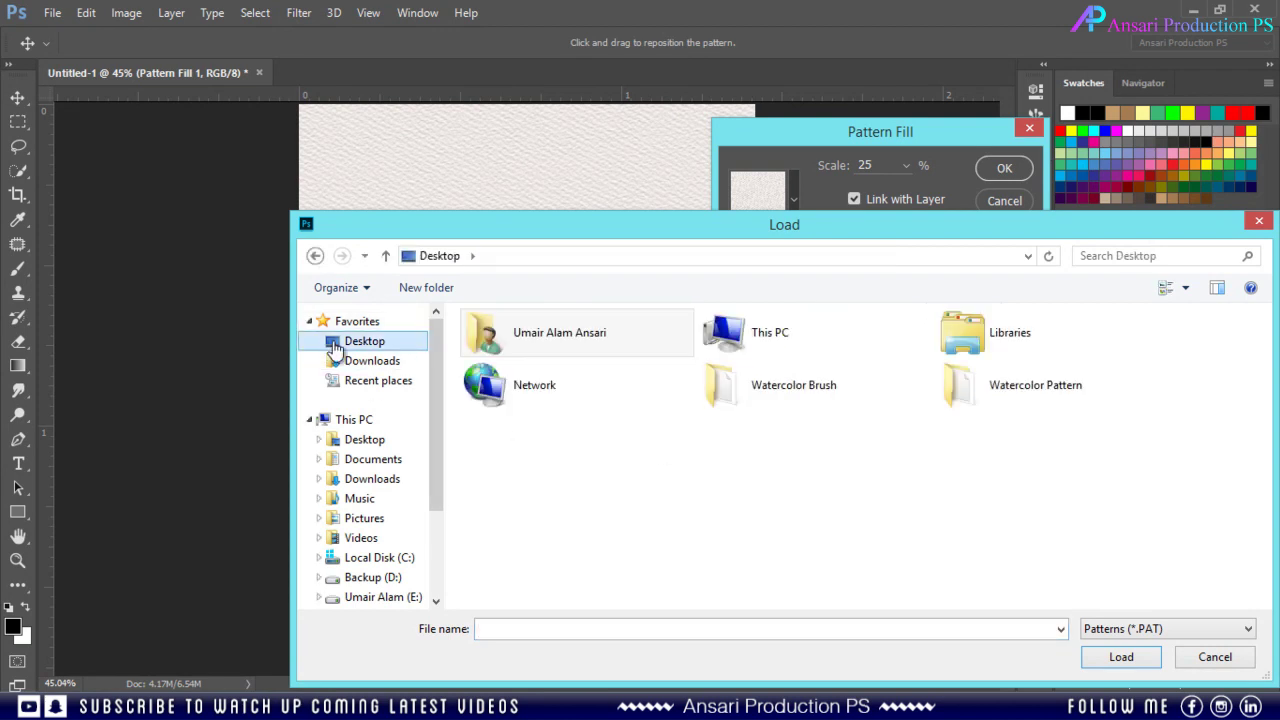
double_click(1037, 394)
left_click(582, 348)
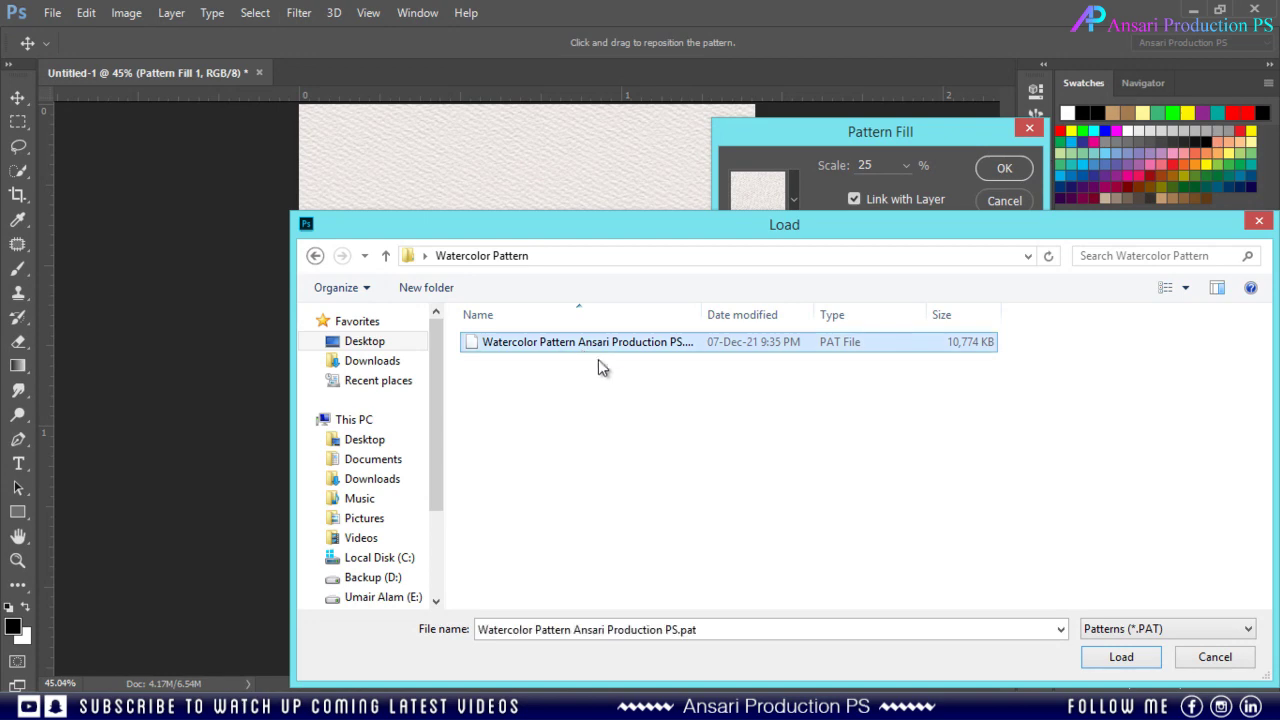
left_click(1215, 657)
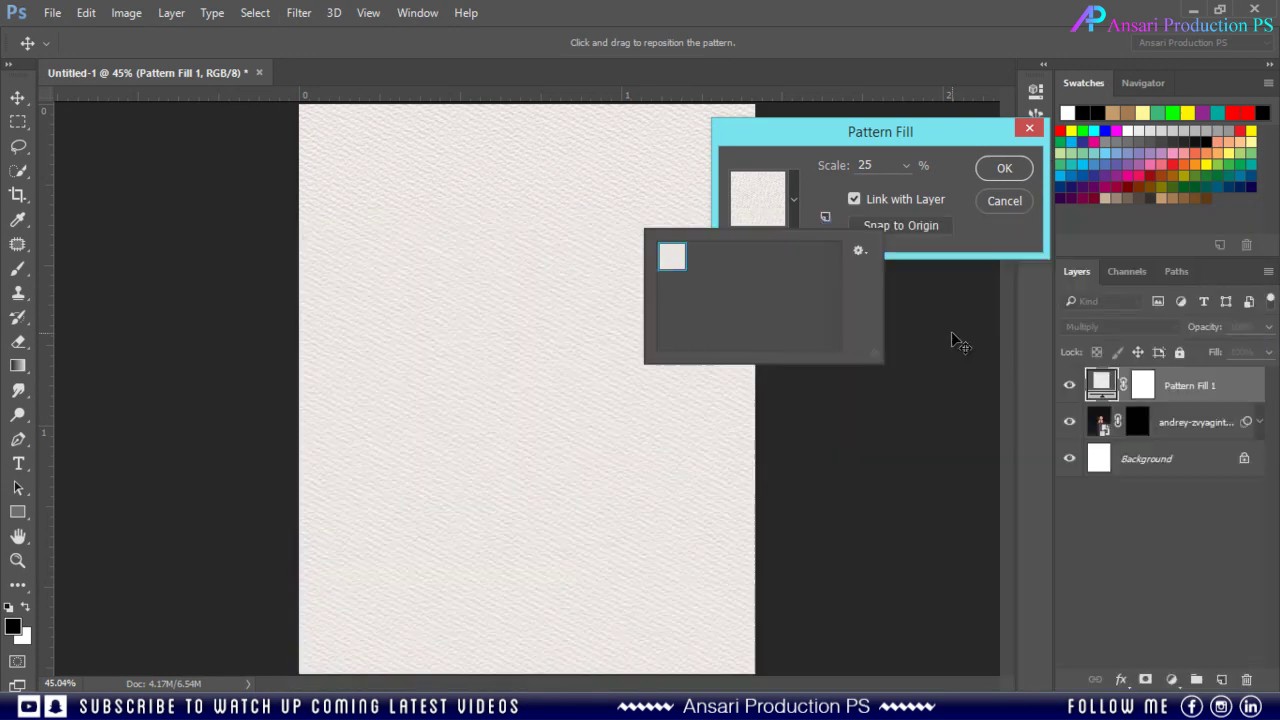
left_click(993, 233)
key("Return")
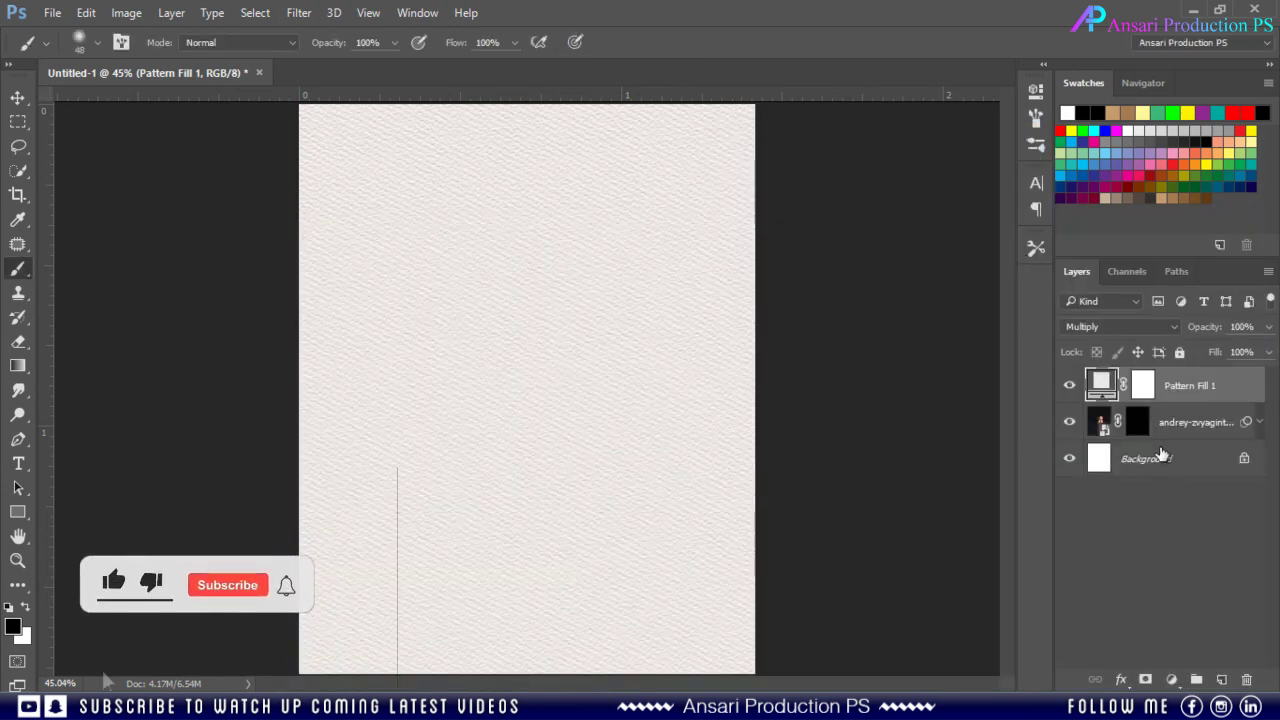
Step: Select the portrait layer's mask and replace the current brushes with the Watercolor Mask APPS set
left_click(1137, 421)
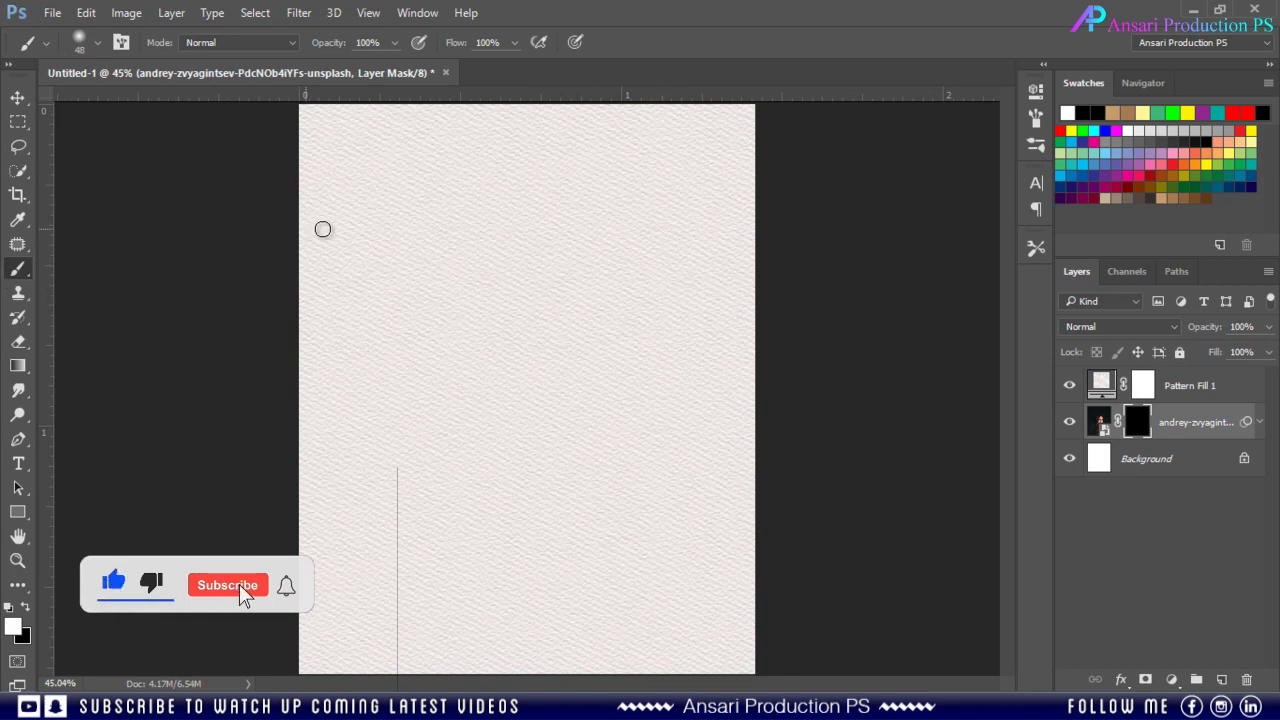
right_click(366, 220)
left_click(621, 246)
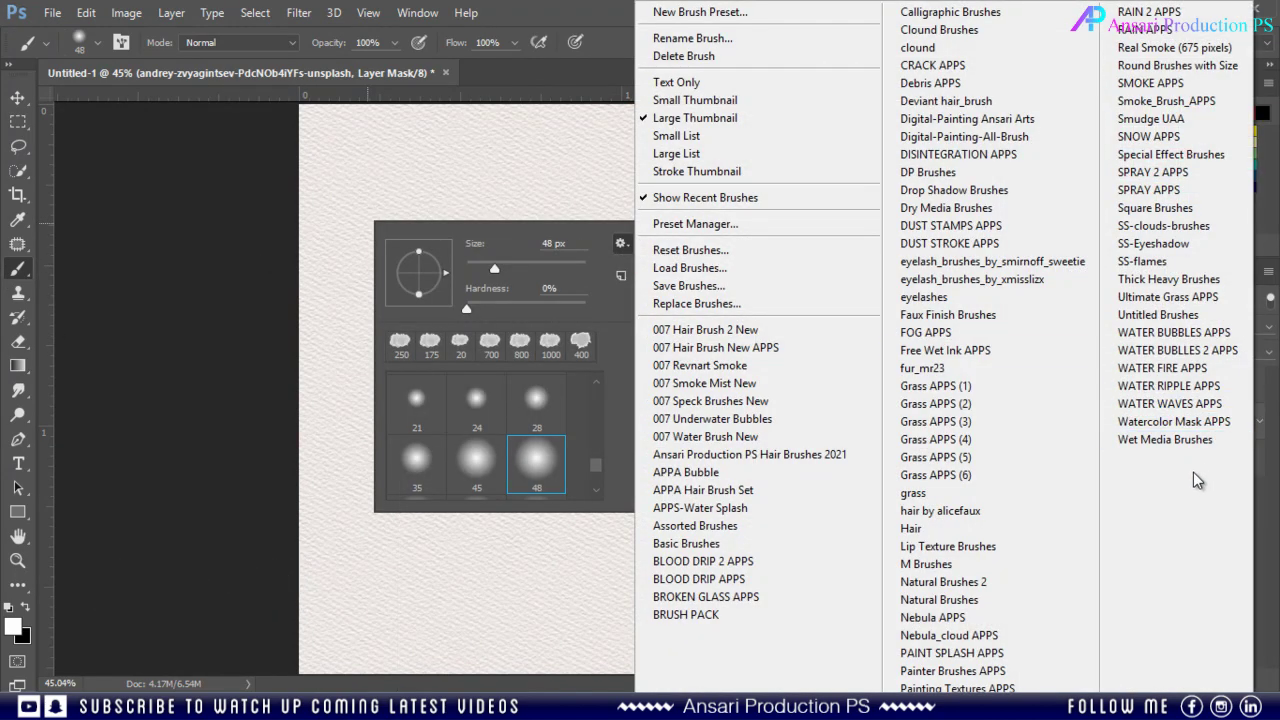
left_click(1180, 421)
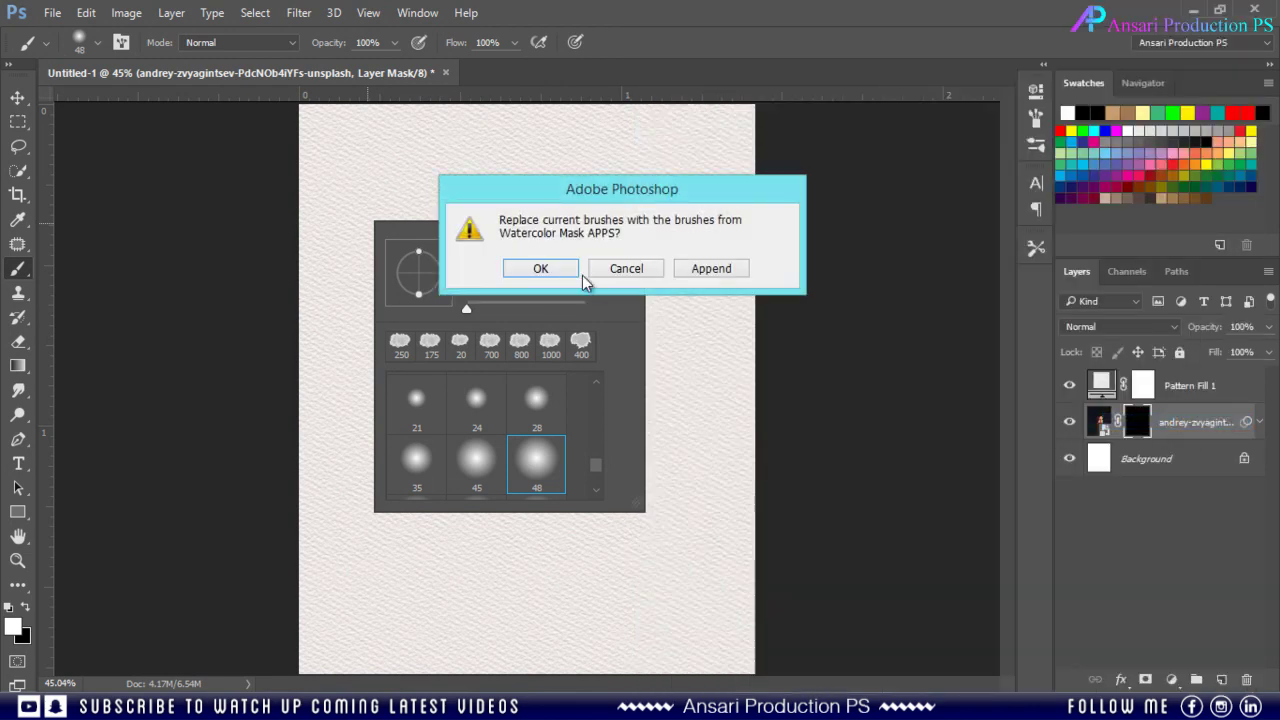
left_click(541, 269)
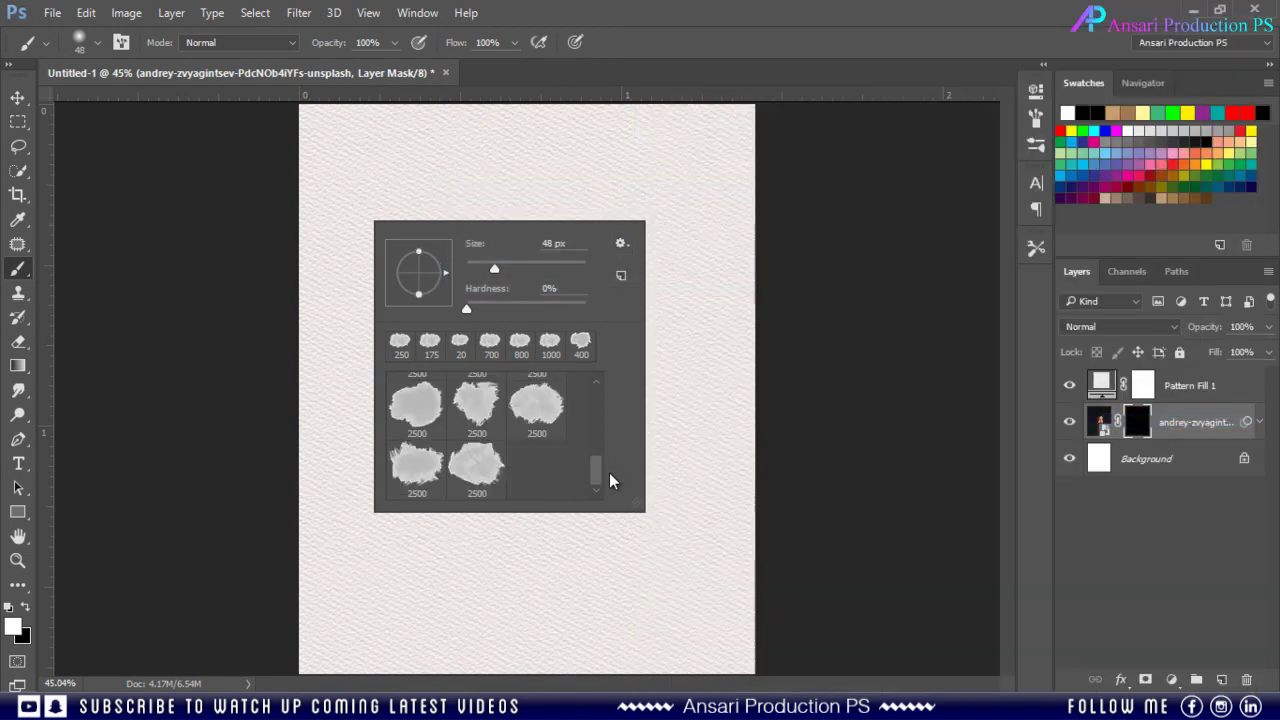
Step: Pick a rough-edged watercolor blot brush, reduce it to 800 px and stamp it on the mask to reveal the woman's face
left_click_drag(596, 480, 594, 417)
scroll(578, 440, "down", 1)
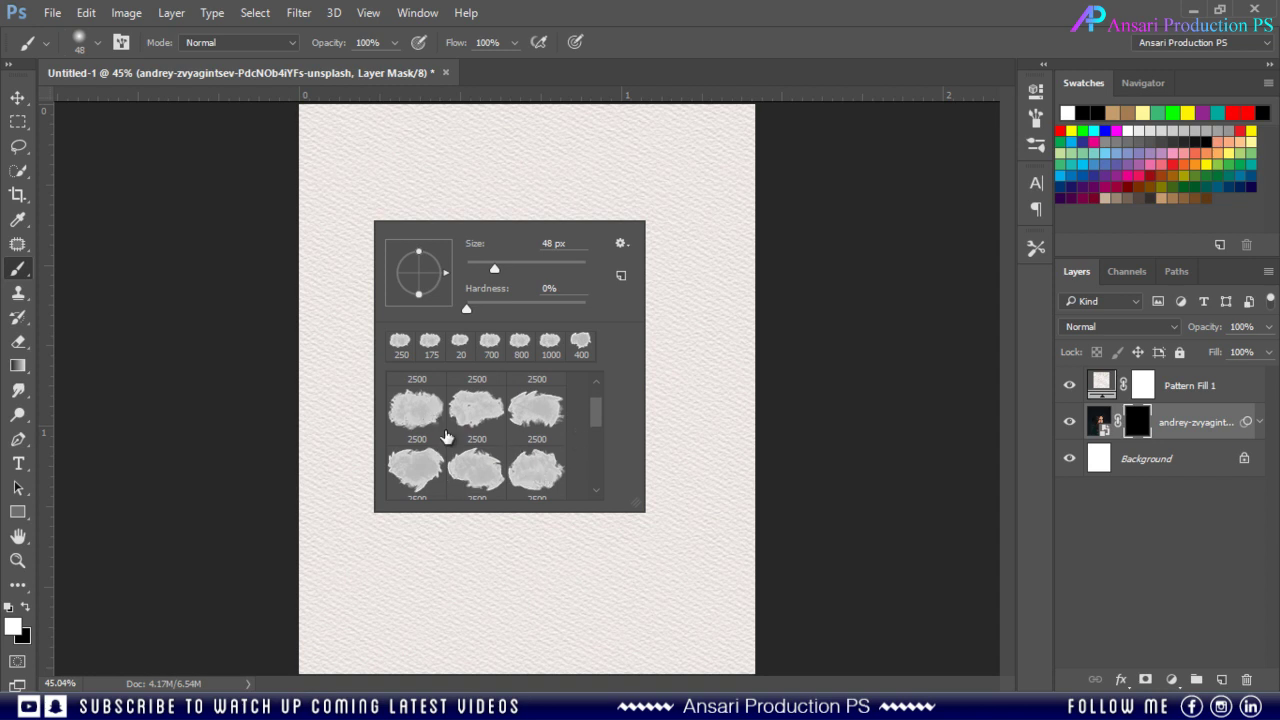
double_click(516, 474)
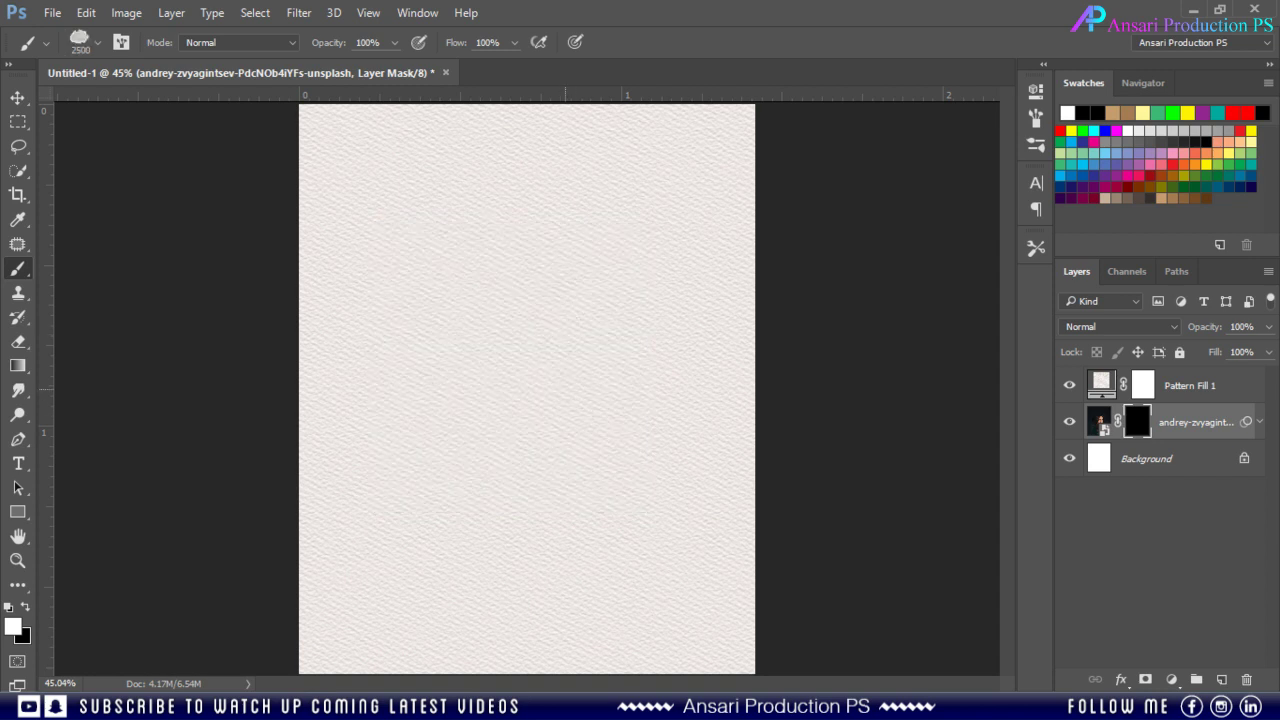
key("bracketleft")
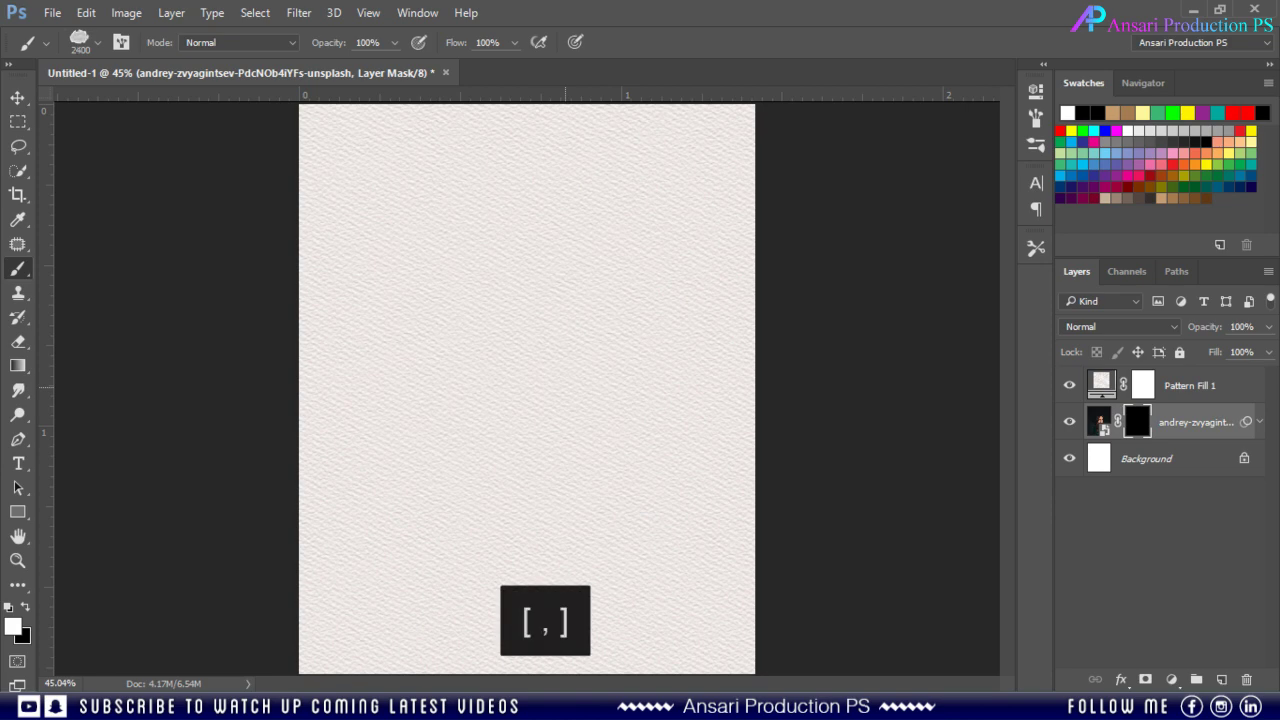
key("bracketleft")
key("bracketleft")
key("bracketleft")
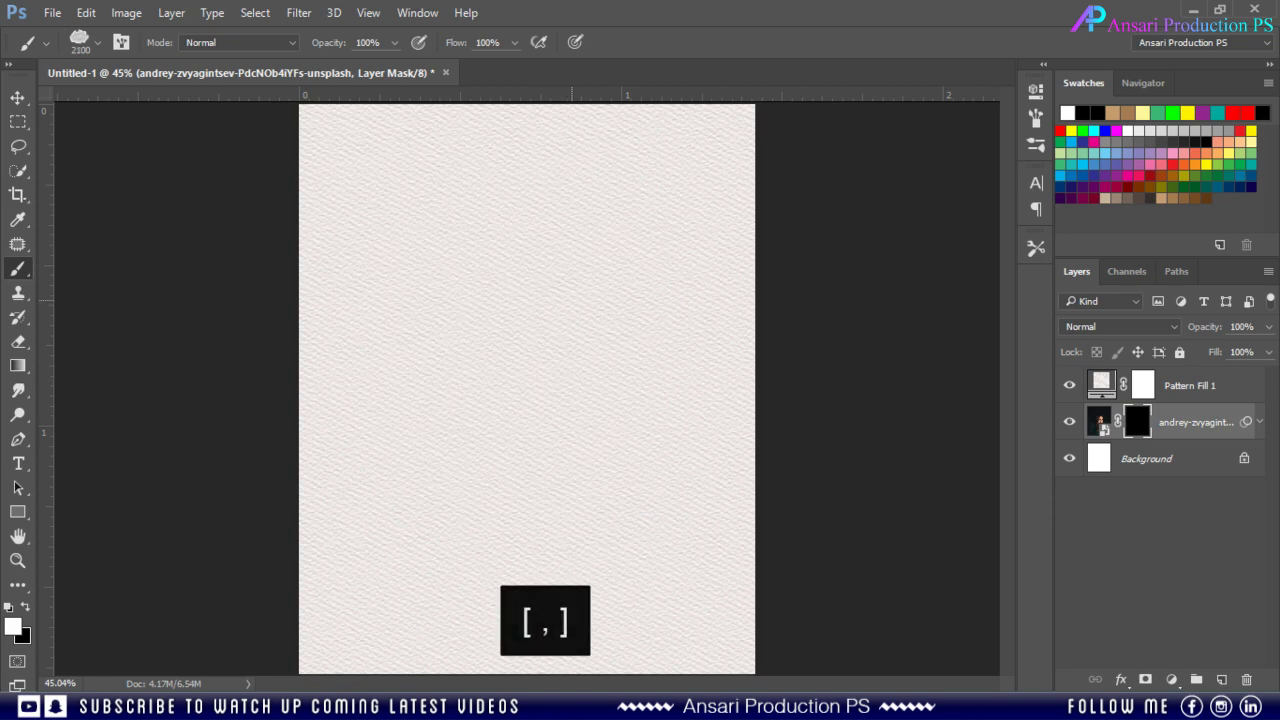
key("bracketleft")
key("bracketleft")
key("bracketleft")
key("bracketleft")
key("bracketleft")
key("bracketleft")
key("bracketleft")
key("bracketleft")
key("bracketleft")
key("bracketleft")
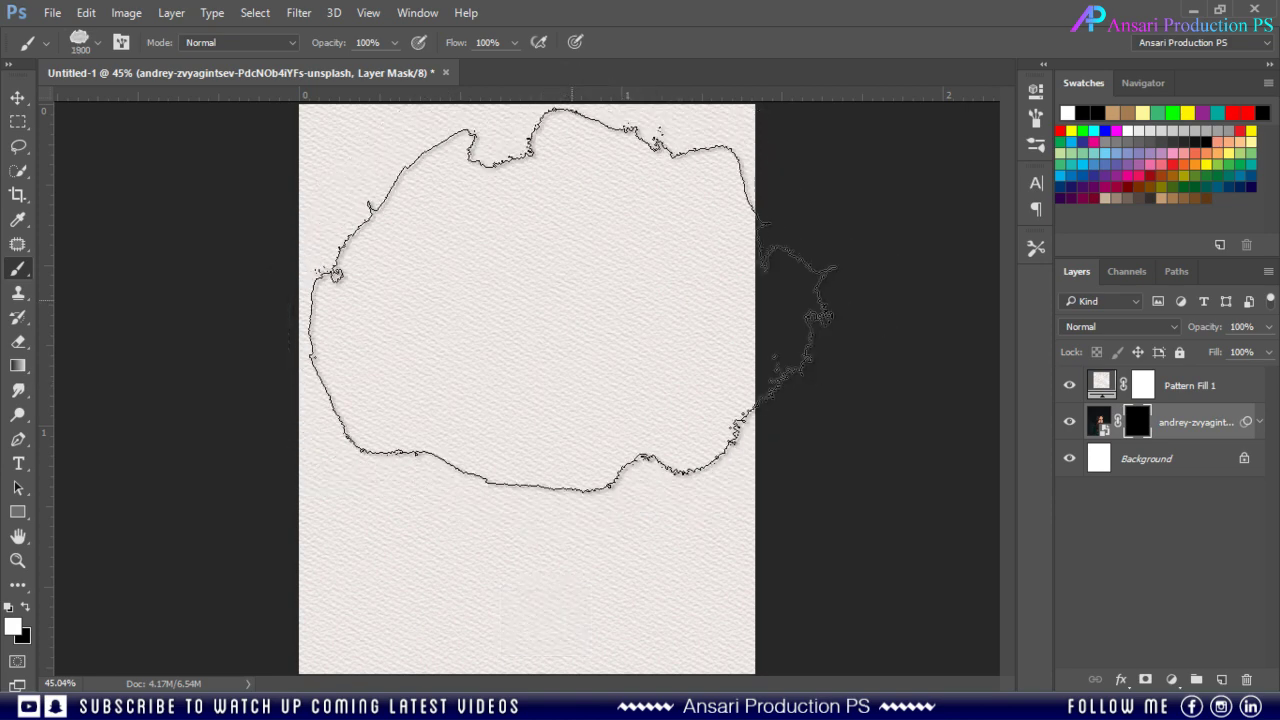
key("bracketleft")
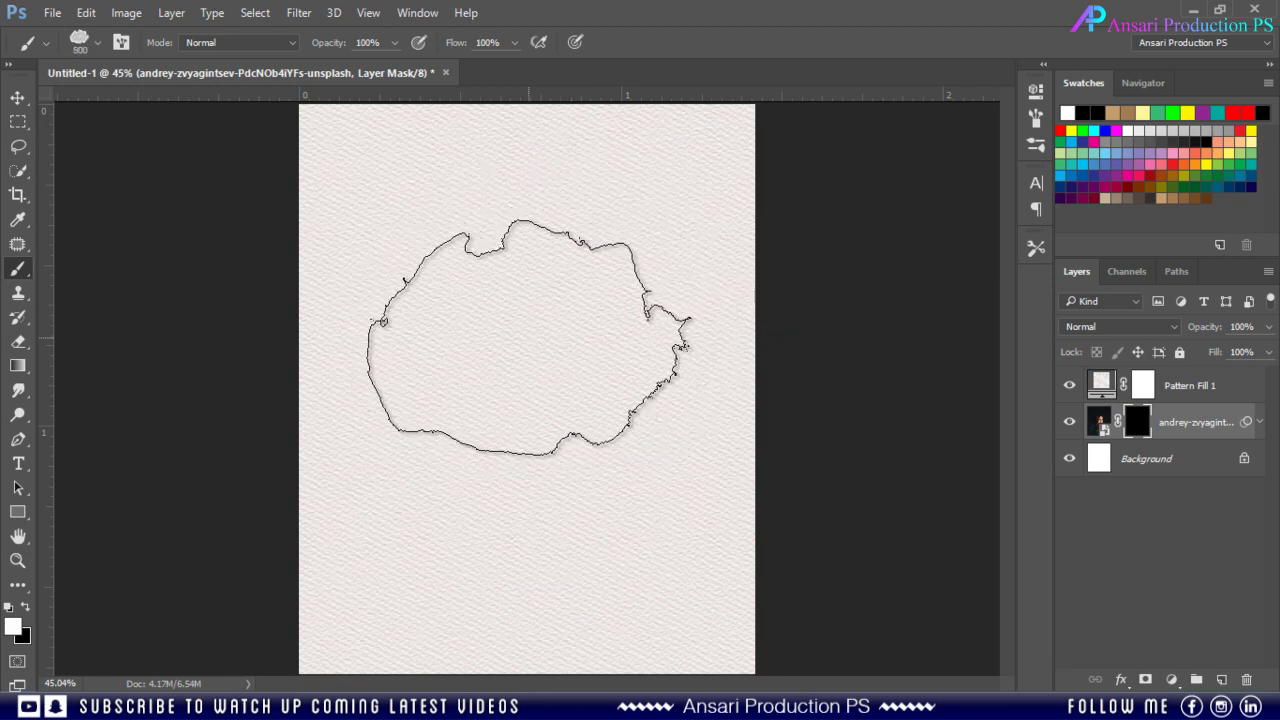
left_click(536, 343)
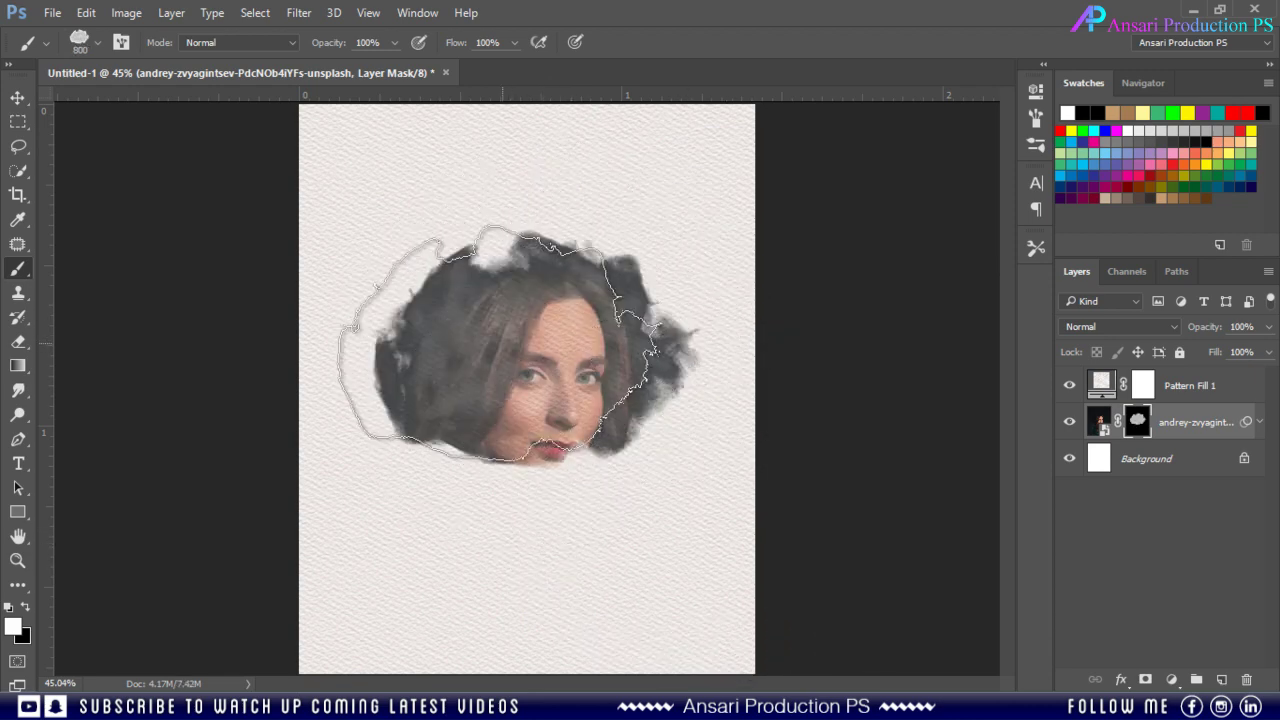
Step: Switch to a different watercolor blot brush at 700 px and paint the mask over the forehead and the area above the head
right_click(509, 345)
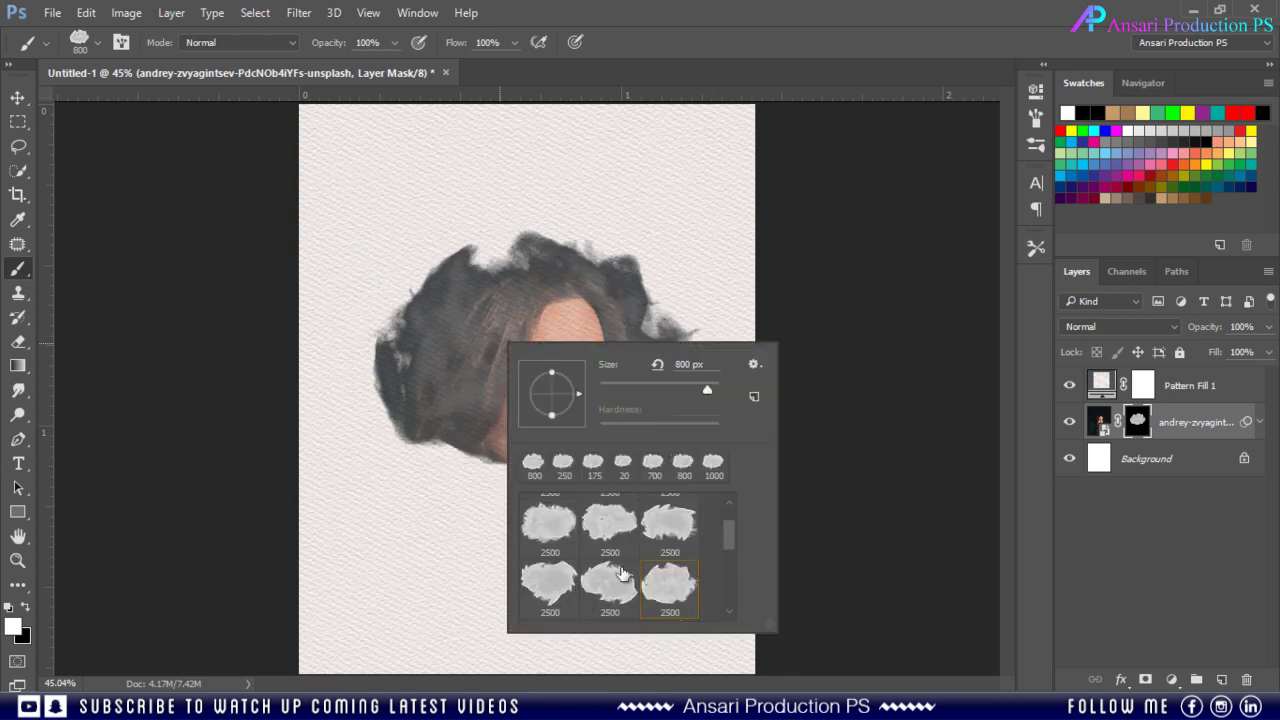
scroll(620, 572, "down", 3)
double_click(688, 580)
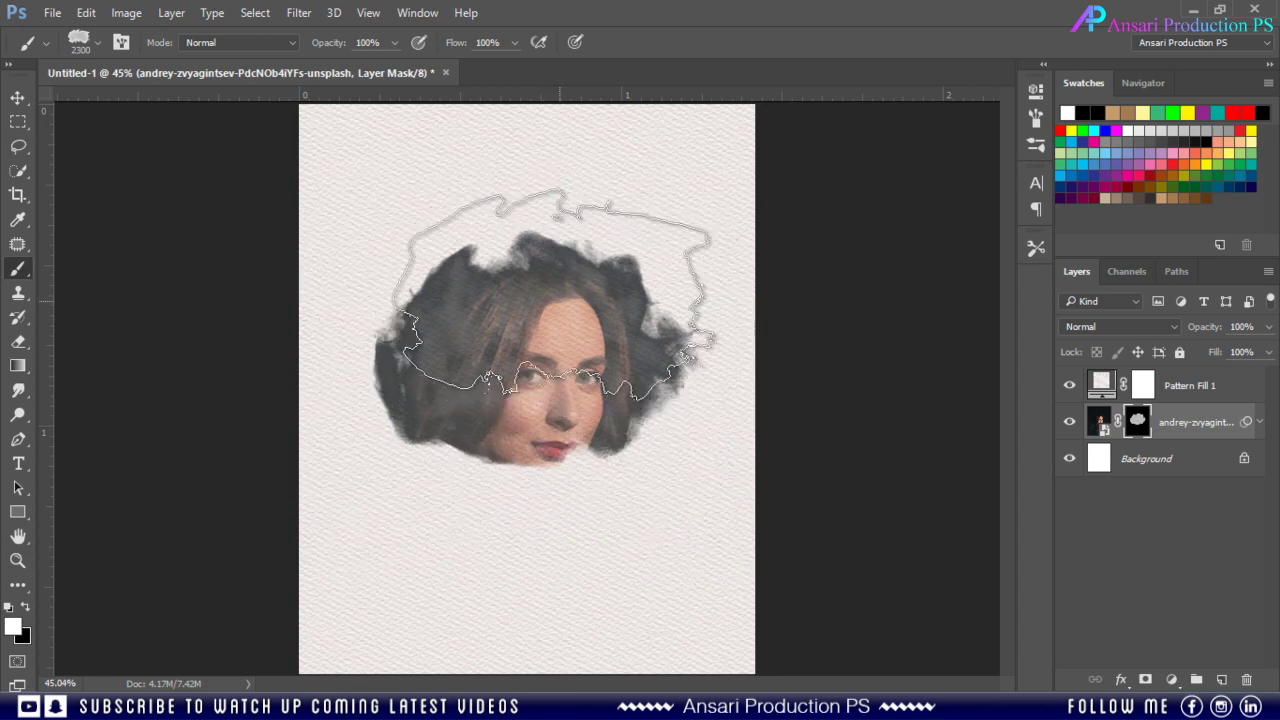
key("bracketleft")
key("bracketleft")
key("bracketleft")
key("bracketleft")
key("bracketleft")
key("bracketleft")
key("bracketleft")
key("bracketleft")
key("bracketleft")
key("bracketleft")
key("bracketleft")
key("bracketleft")
key("bracketleft")
key("bracketleft")
key("bracketleft")
key("bracketleft")
mouse_move(534, 300)
left_mouse_down()
mouse_move(540, 330)
mouse_move(558, 278)
left_mouse_up()
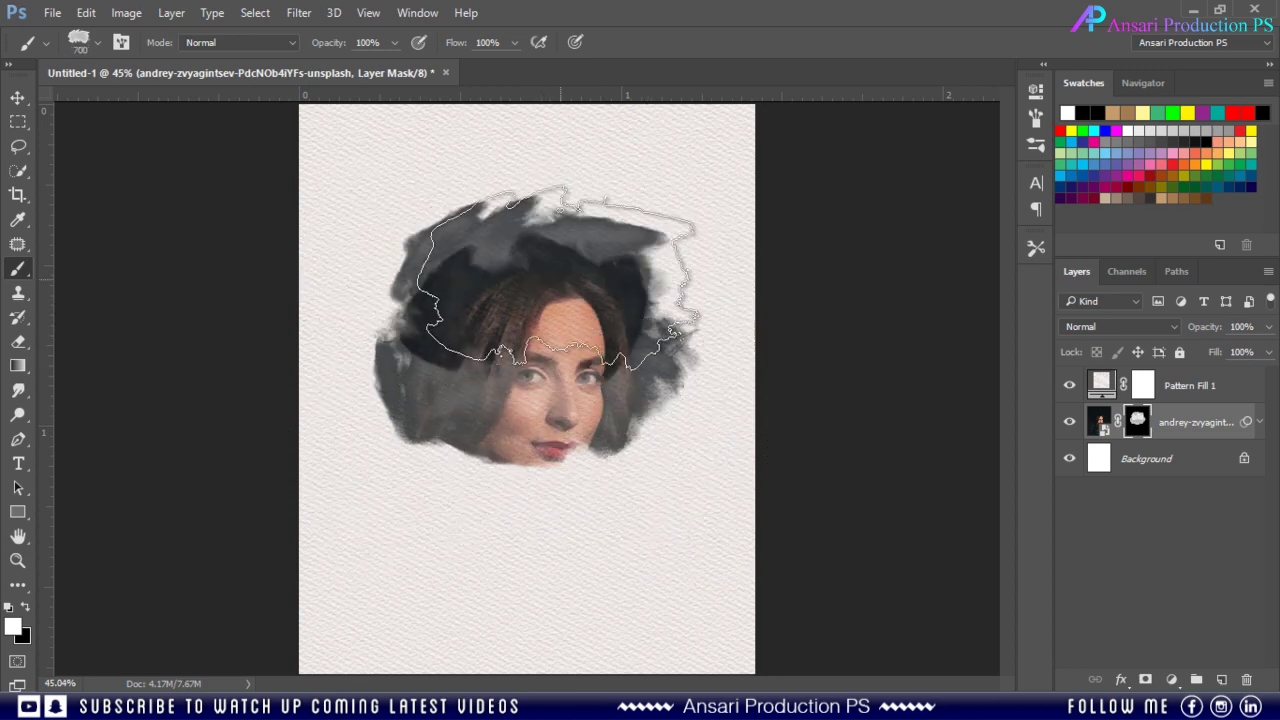
Step: Choose the heart-shaped watercolor brush, reduce it to about 600 px and paint the mask over the lower face, hair and neck
right_click(565, 325)
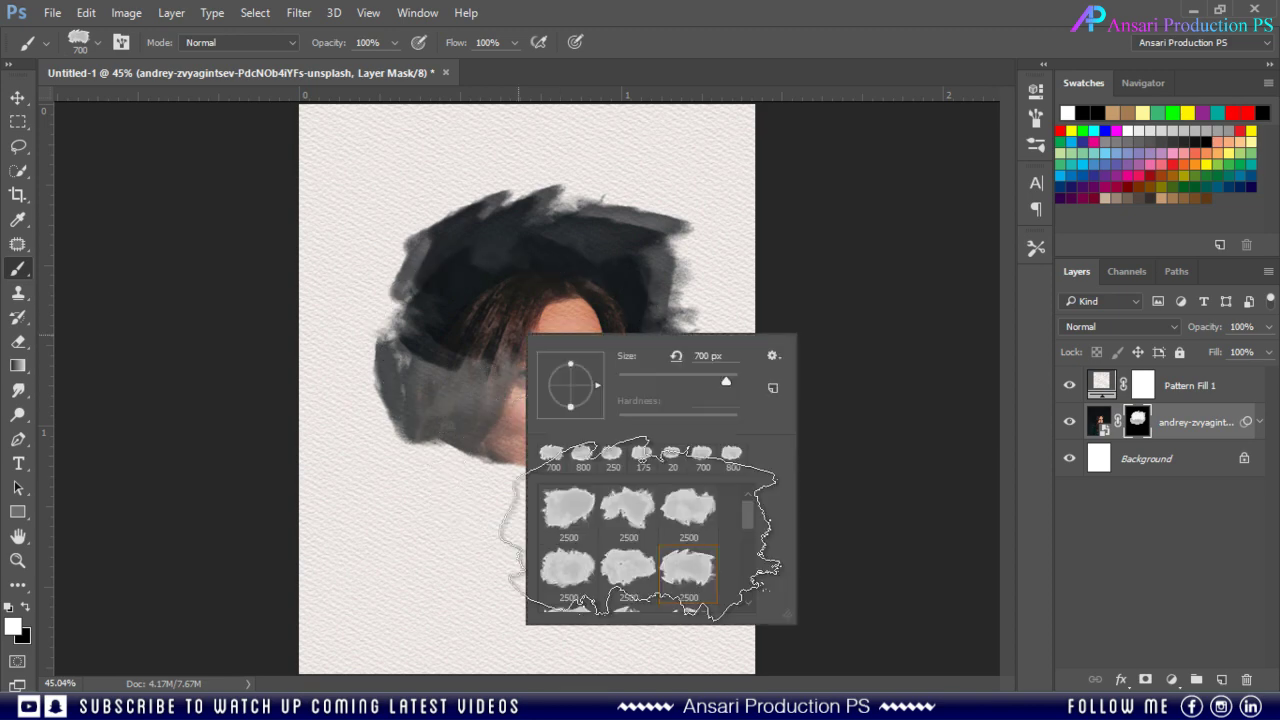
double_click(578, 530)
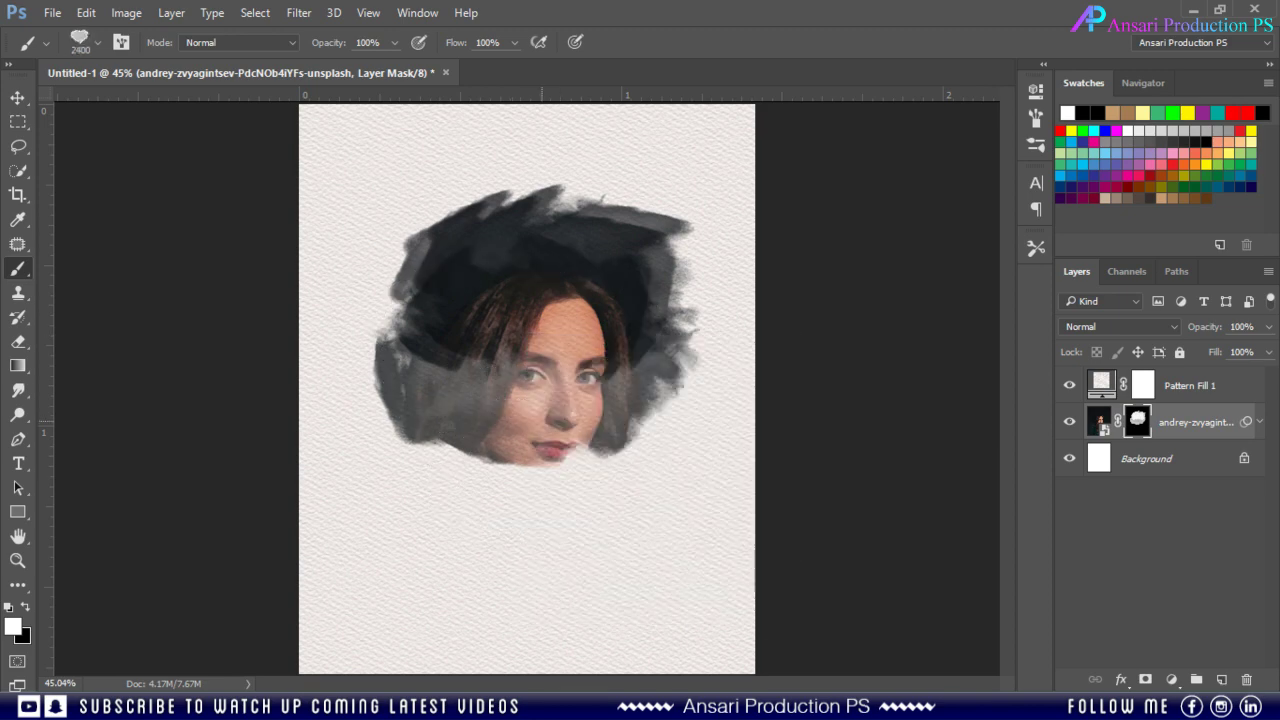
key("bracketleft")
key("bracketleft")
key("bracketleft")
key("bracketleft")
key("bracketleft")
key("bracketleft")
key("bracketleft")
key("bracketleft")
key("bracketleft")
key("bracketleft")
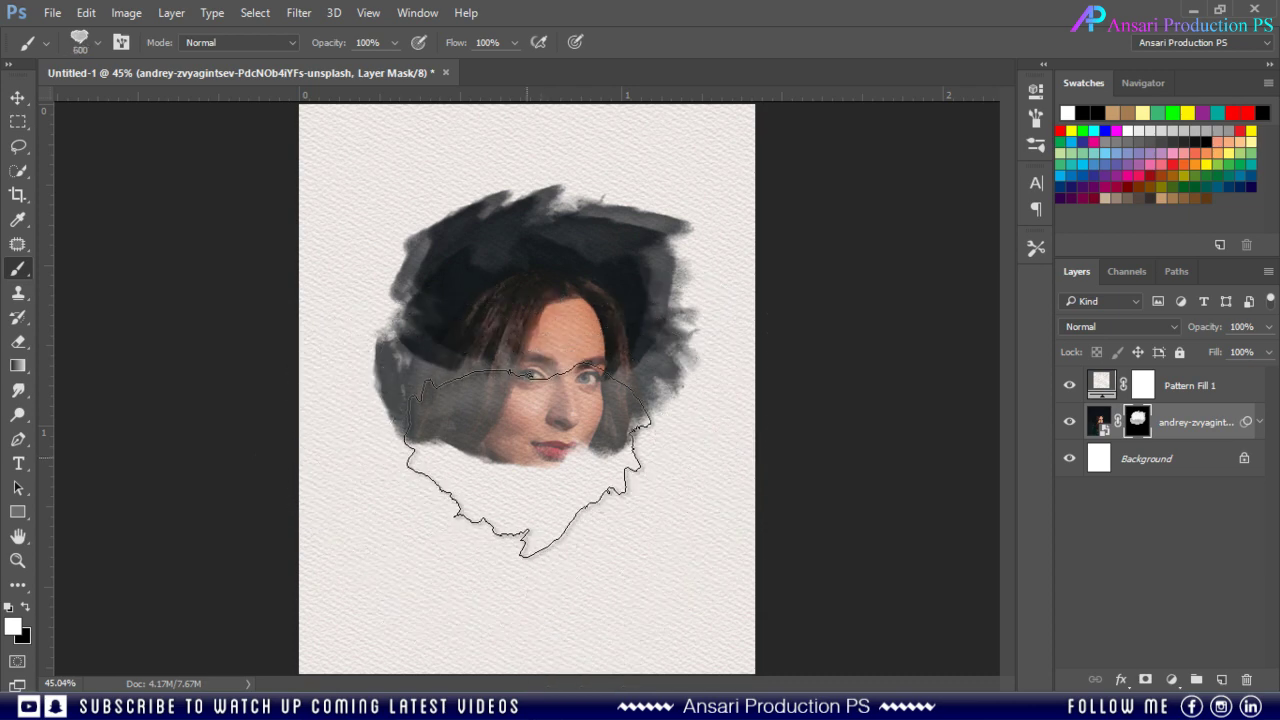
left_click_drag(525, 480, 520, 600)
key("bracketleft")
key("bracketleft")
key("bracketleft")
mouse_move(525, 500)
left_mouse_down()
mouse_move(550, 400)
mouse_move(545, 430)
left_mouse_up()
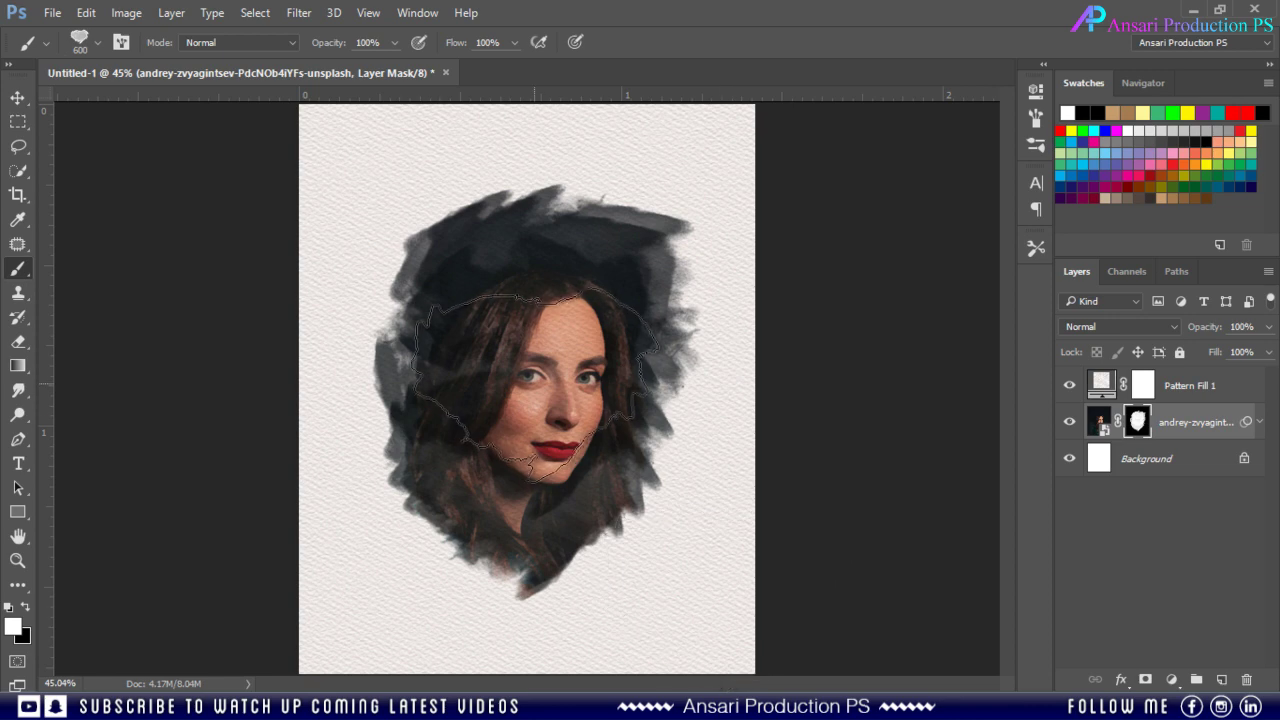
Step: Try a wide curved watercolor brush at 700 px on the mask above the head, and undo the stamp
right_click(543, 384)
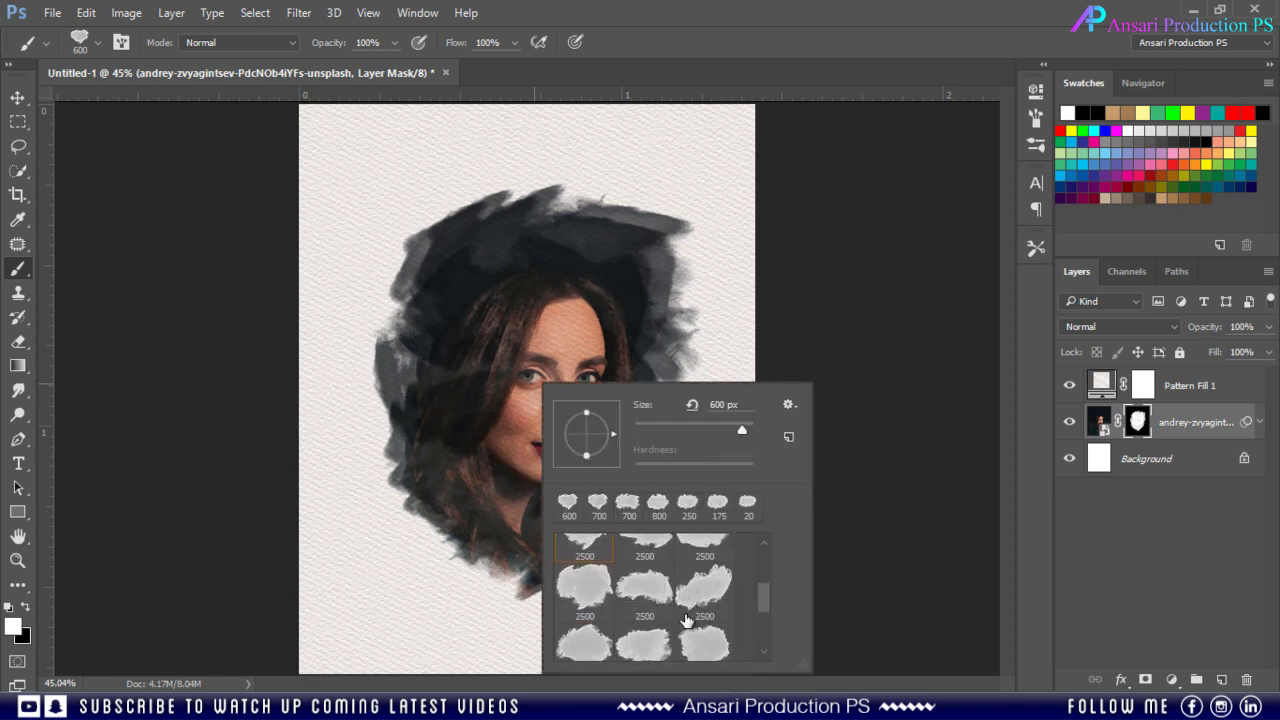
left_click(645, 612)
key("Return")
key("bracketleft")
key("bracketleft")
key("bracketleft")
key("bracketleft")
key("bracketleft")
key("bracketleft")
key("bracketleft")
key("bracketleft")
key("bracketleft")
key("bracketleft")
key("bracketleft")
key("bracketleft")
key("bracketleft")
key("bracketleft")
key("bracketleft")
key("bracketleft")
key("bracketleft")
key("bracketleft")
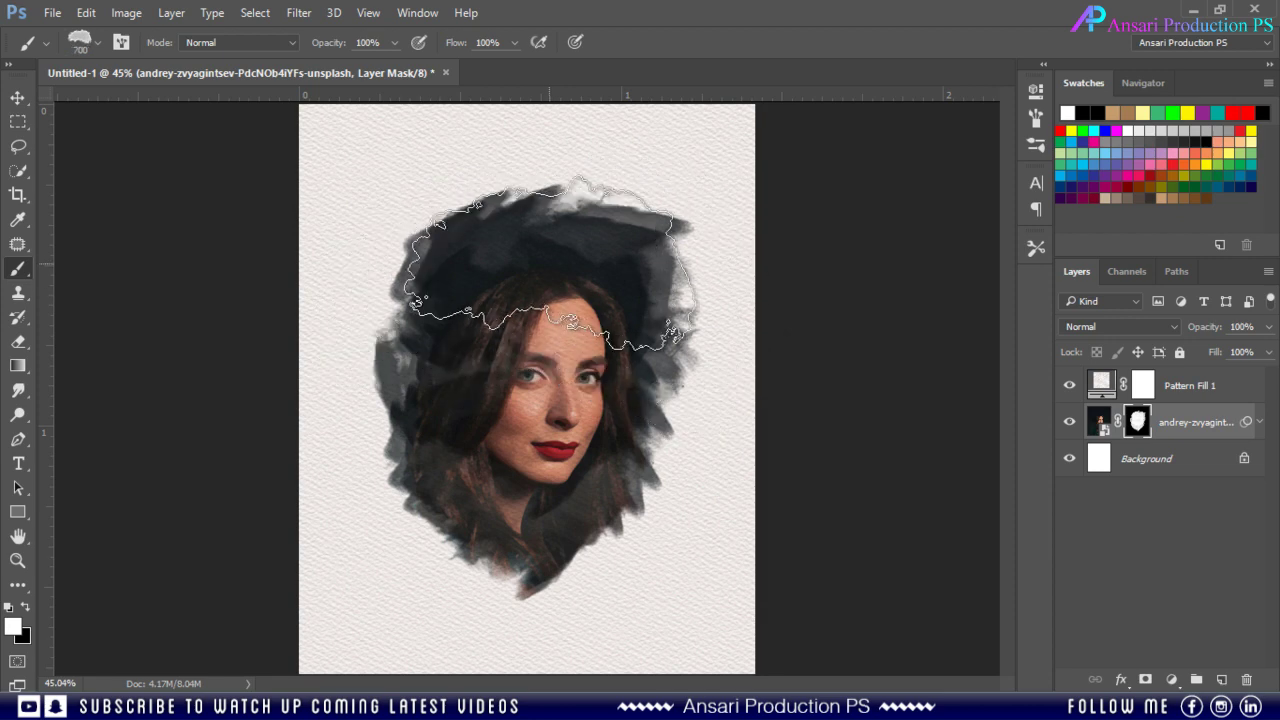
left_click(550, 266)
key("bracketright")
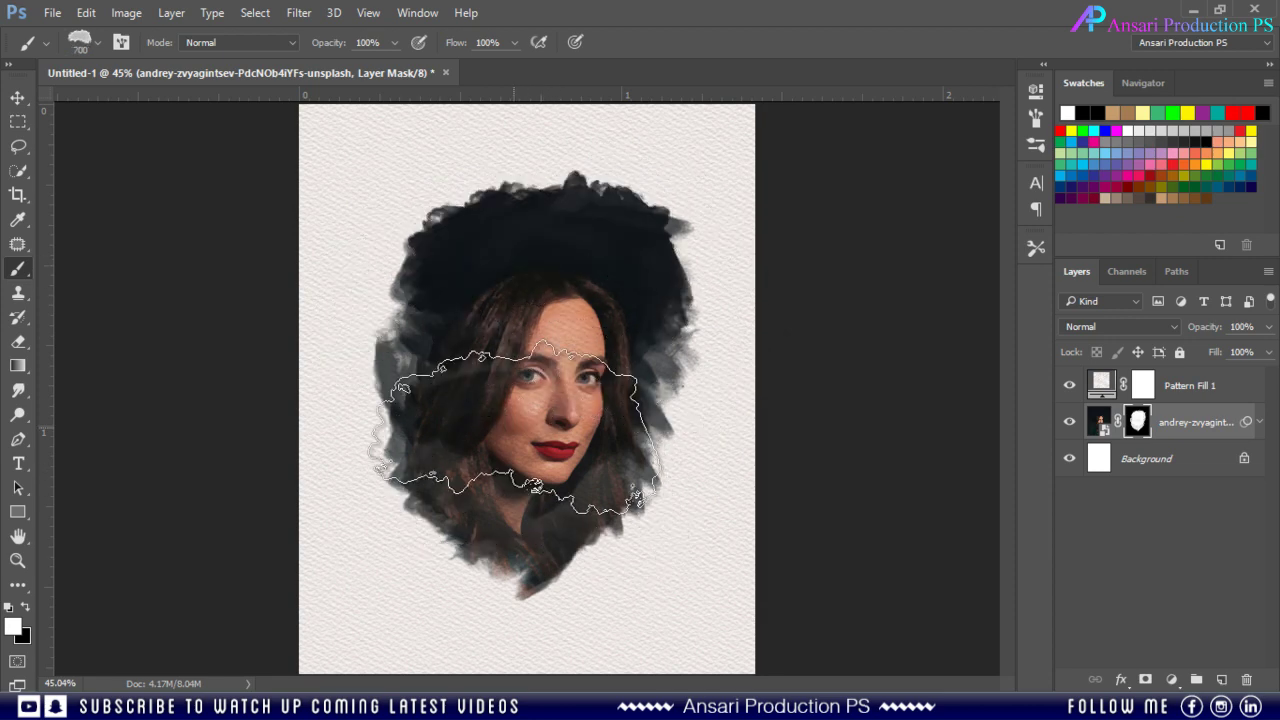
key("ctrl+z")
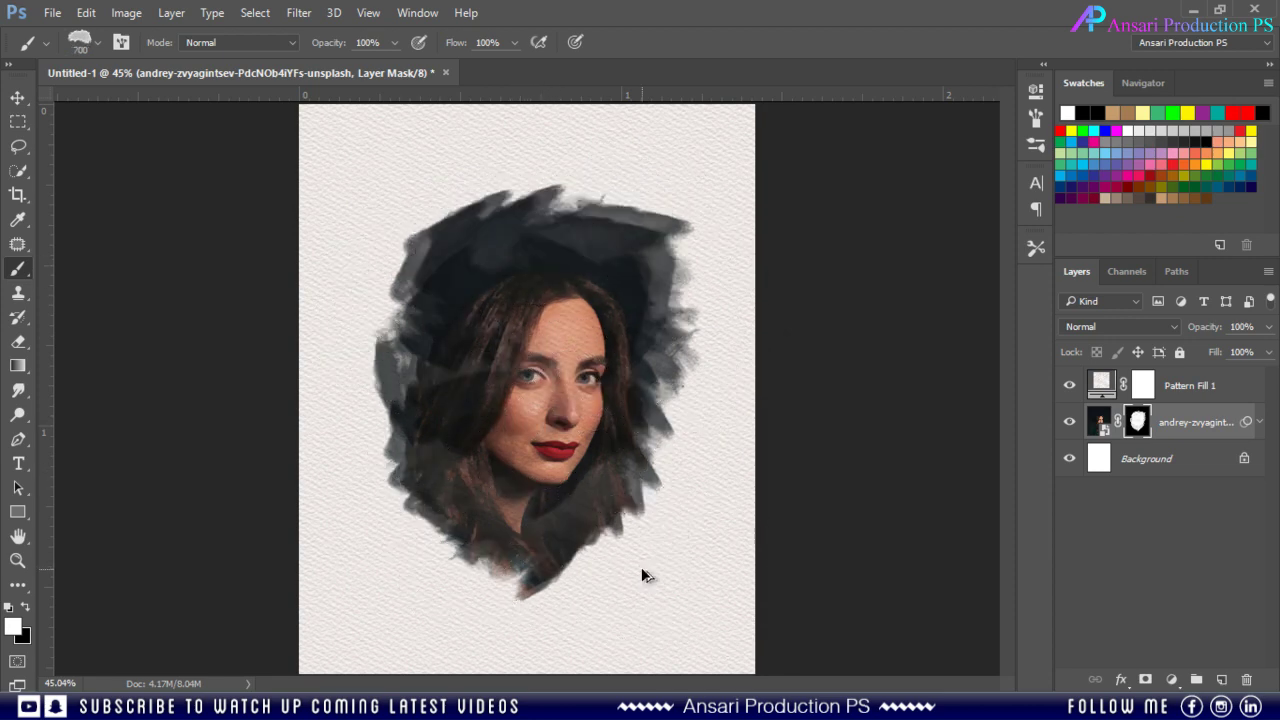
Step: Pick a wide ragged watercolor brush, reduce it to 800 px and paint the mask over the lower hair, neck and shoulders
right_click(504, 404)
scroll(597, 596, "down", 5)
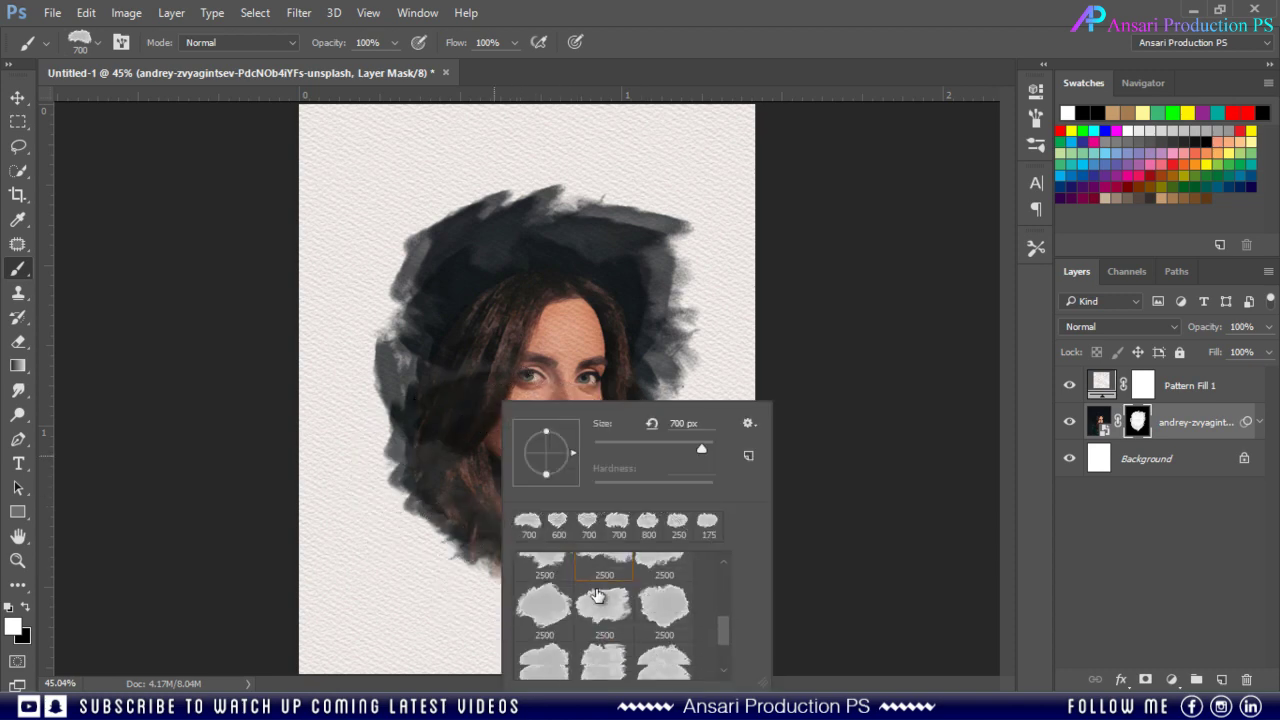
double_click(558, 667)
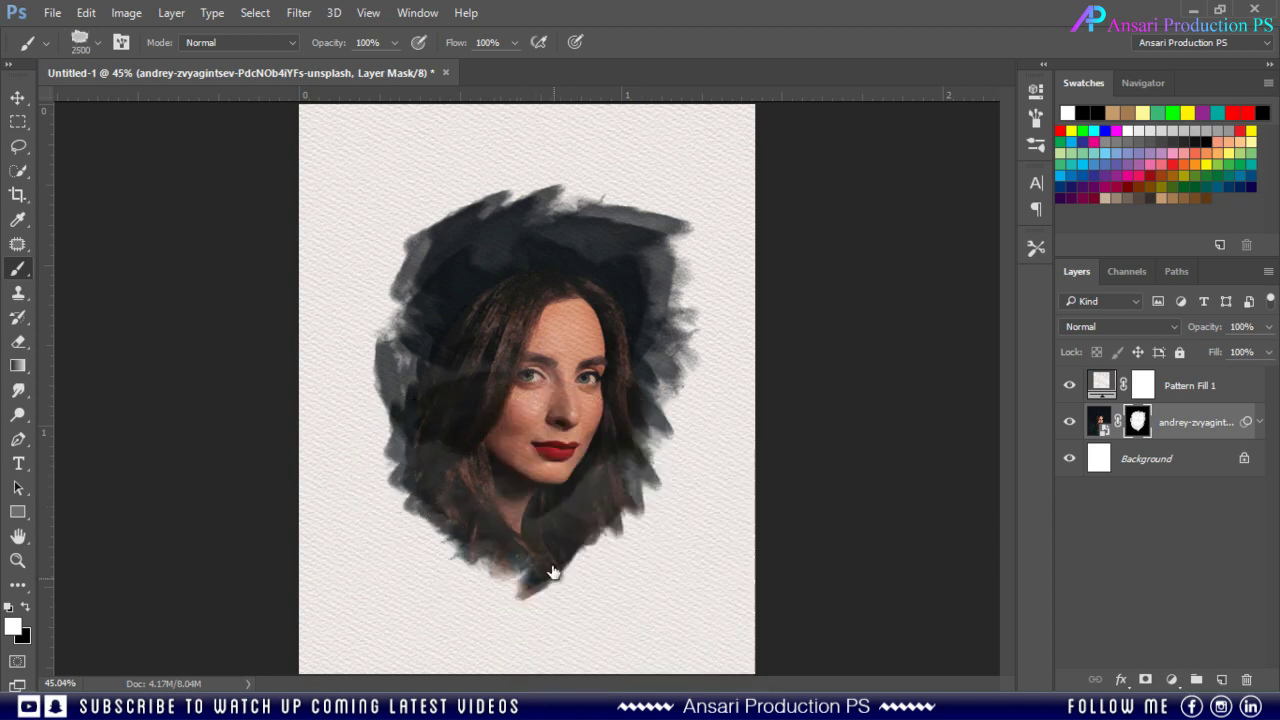
key("bracketleft")
key("bracketleft")
key("bracketleft")
key("bracketleft")
key("bracketleft")
key("bracketleft")
key("bracketleft")
key("bracketleft")
key("bracketleft")
key("bracketleft")
key("bracketleft")
key("bracketleft")
key("bracketleft")
key("bracketleft")
key("bracketleft")
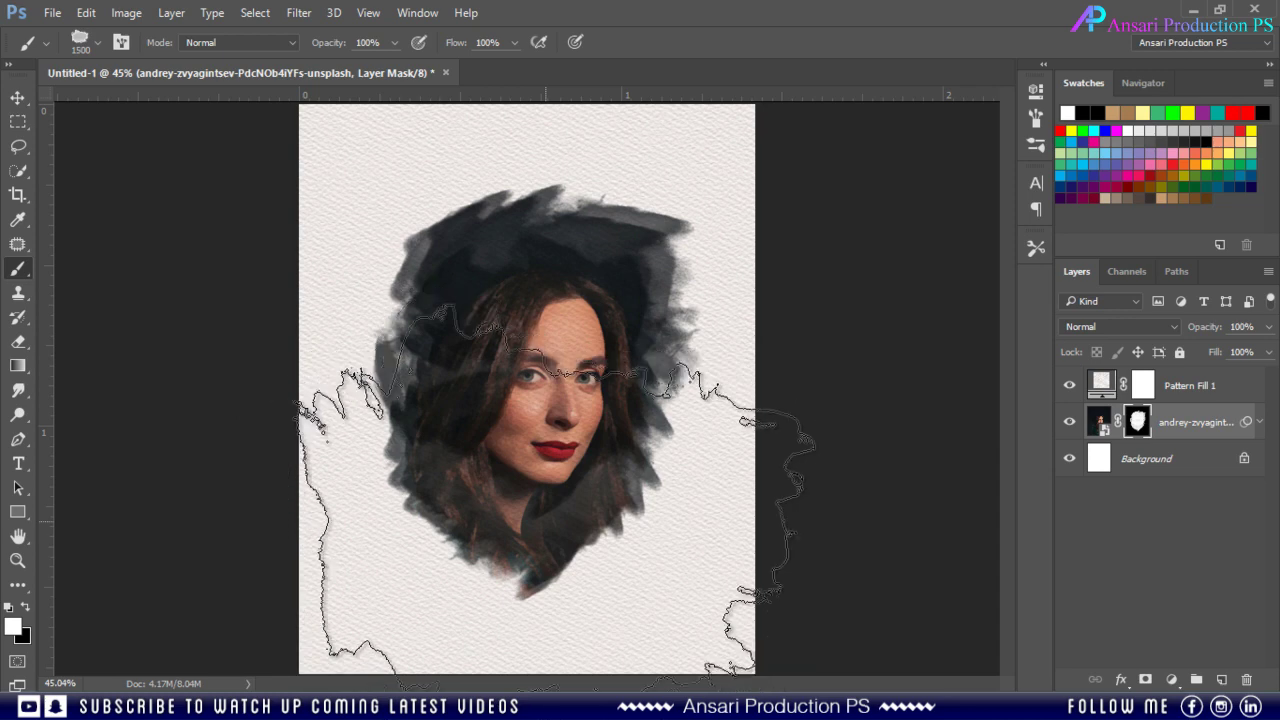
key("bracketleft")
key("bracketleft")
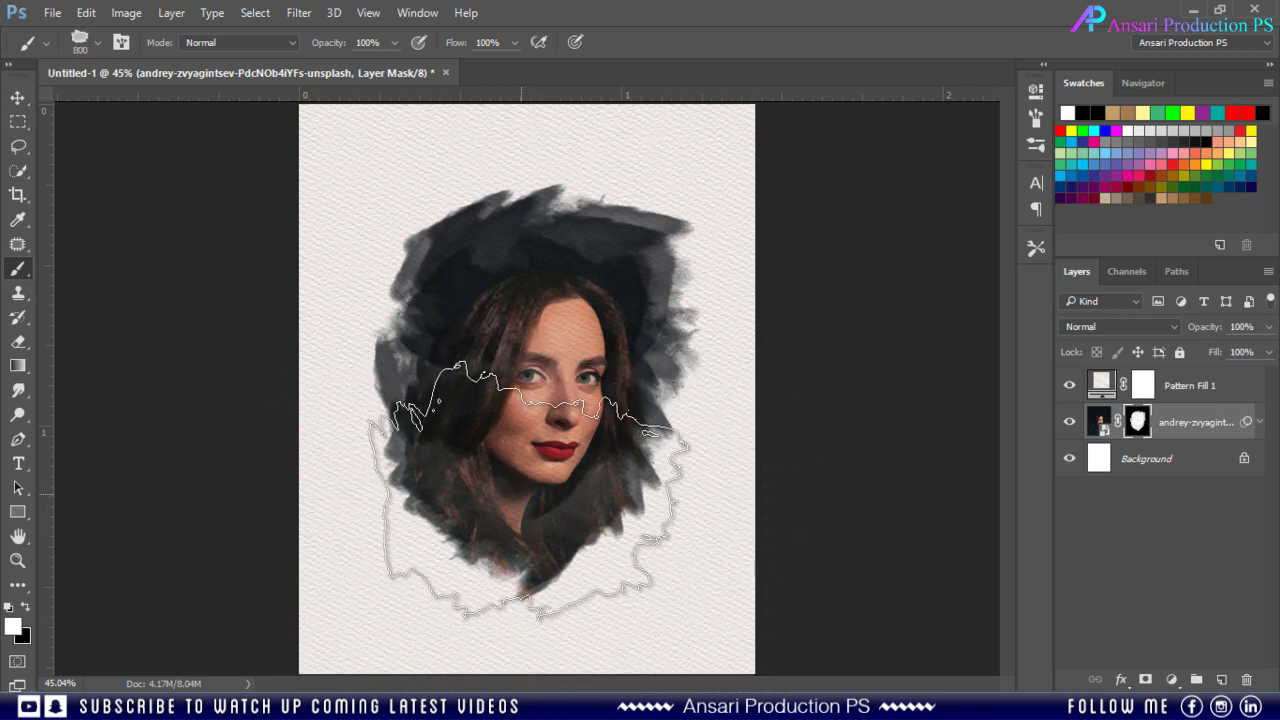
left_click_drag(535, 497, 523, 490)
key("bracketleft")
key("bracketleft")
key("bracketleft")
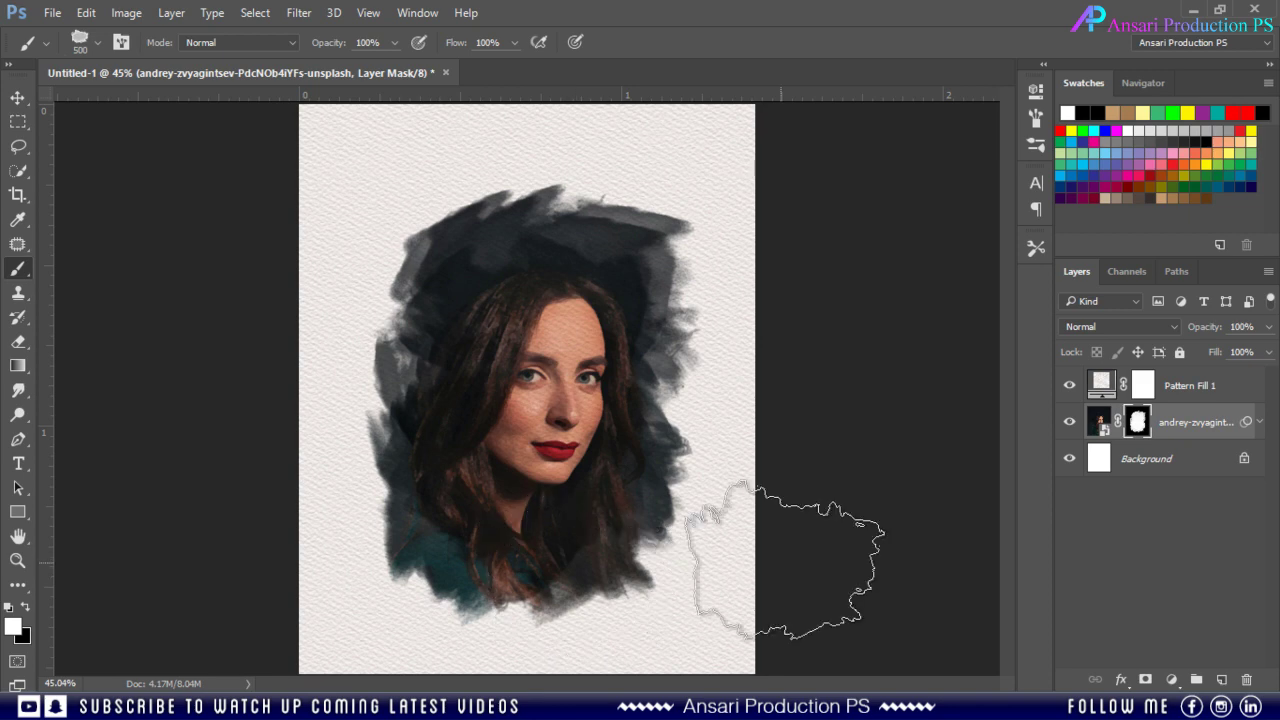
Step: Add a Curves adjustment layer above the portrait, pull the shadows down slightly and anchor the curve with a point in the highlights
key("v")
key("ctrl+minus")
key("ctrl+minus")
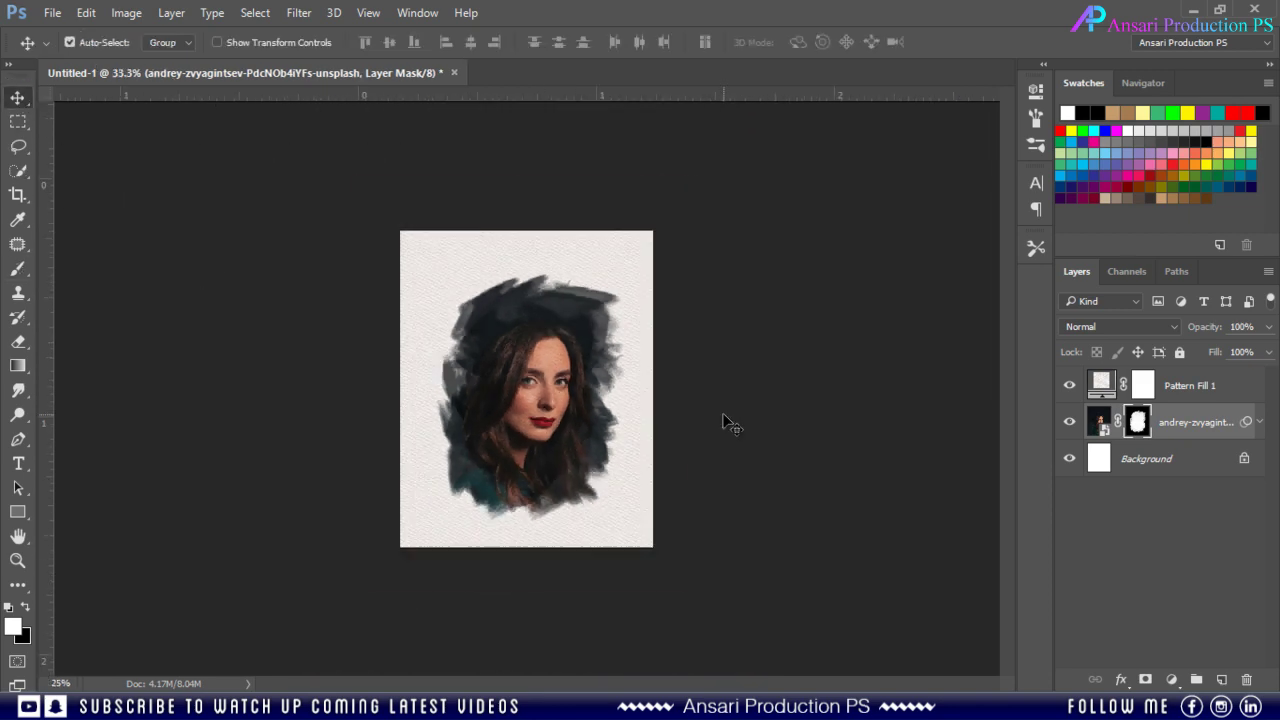
key("ctrl+plus")
key("ctrl+plus")
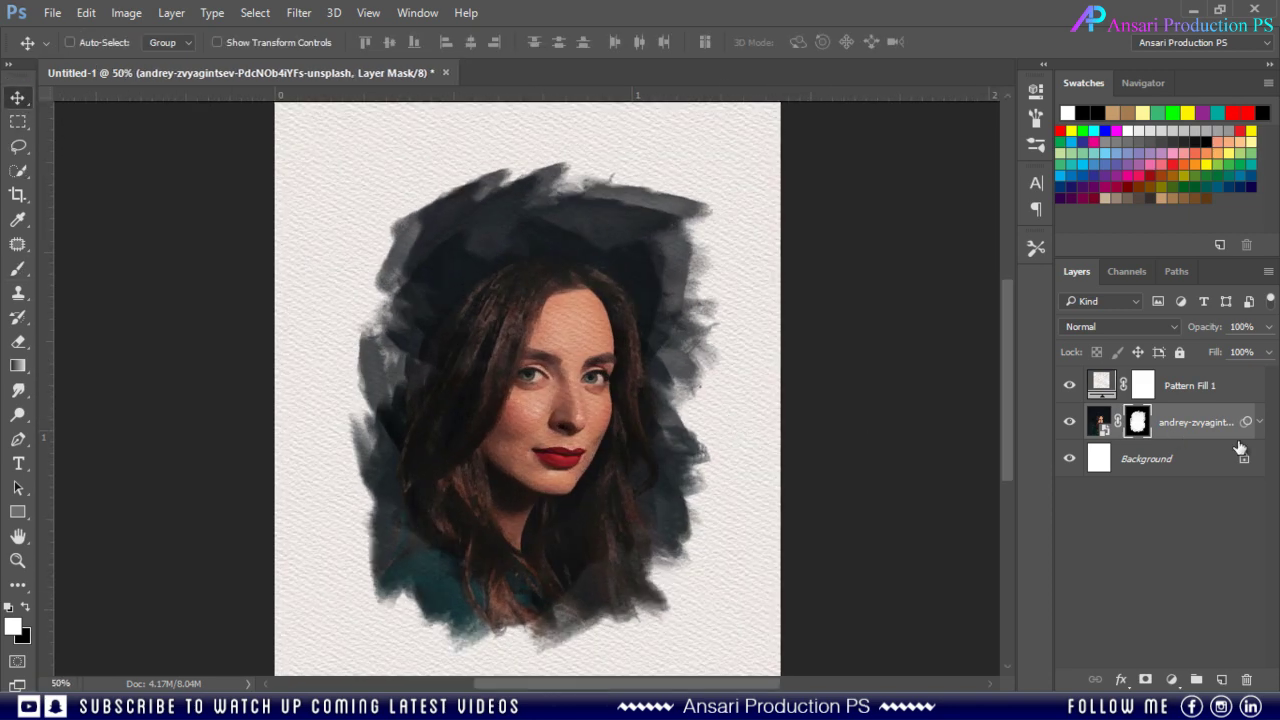
left_click(1171, 679)
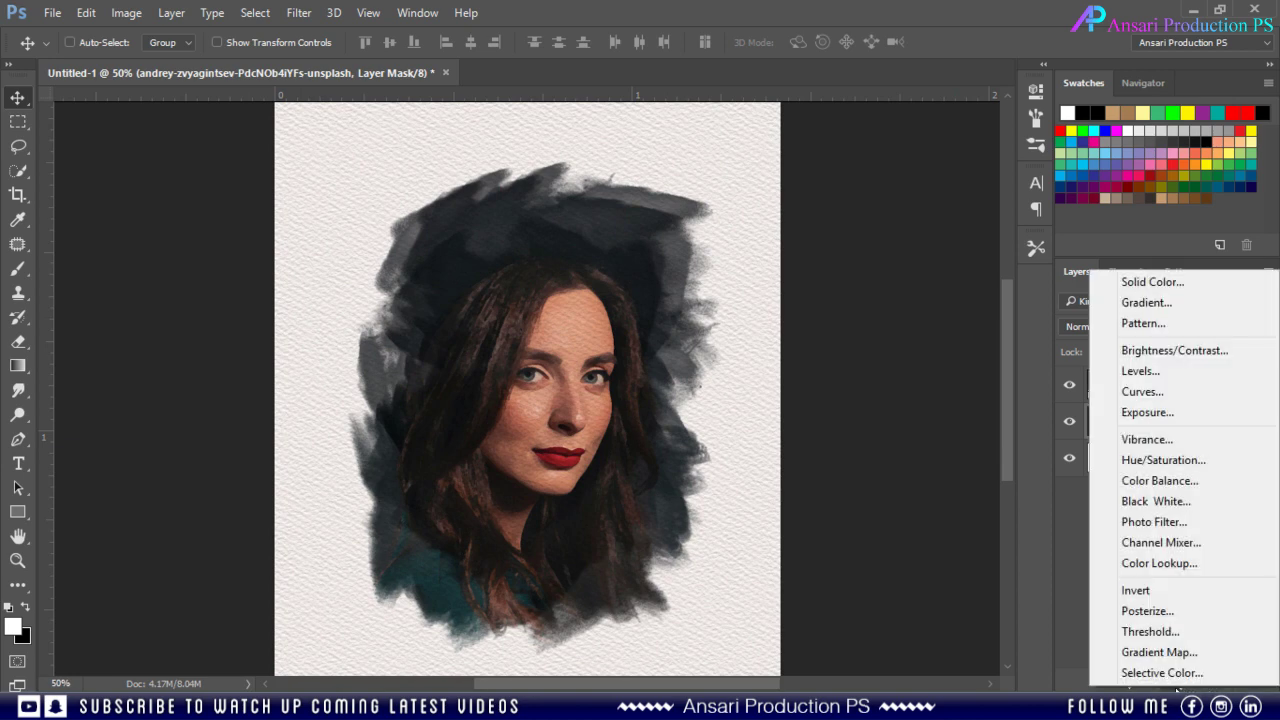
left_click(1168, 392)
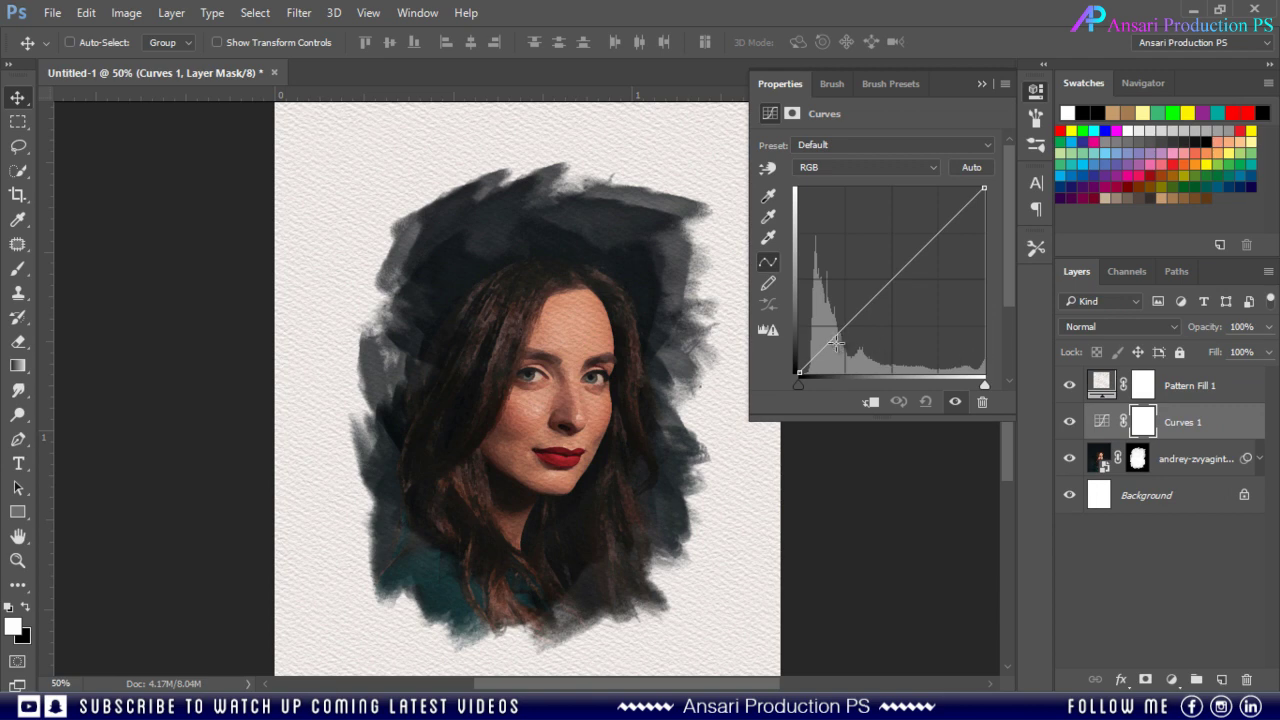
left_click_drag(835, 343, 834, 345)
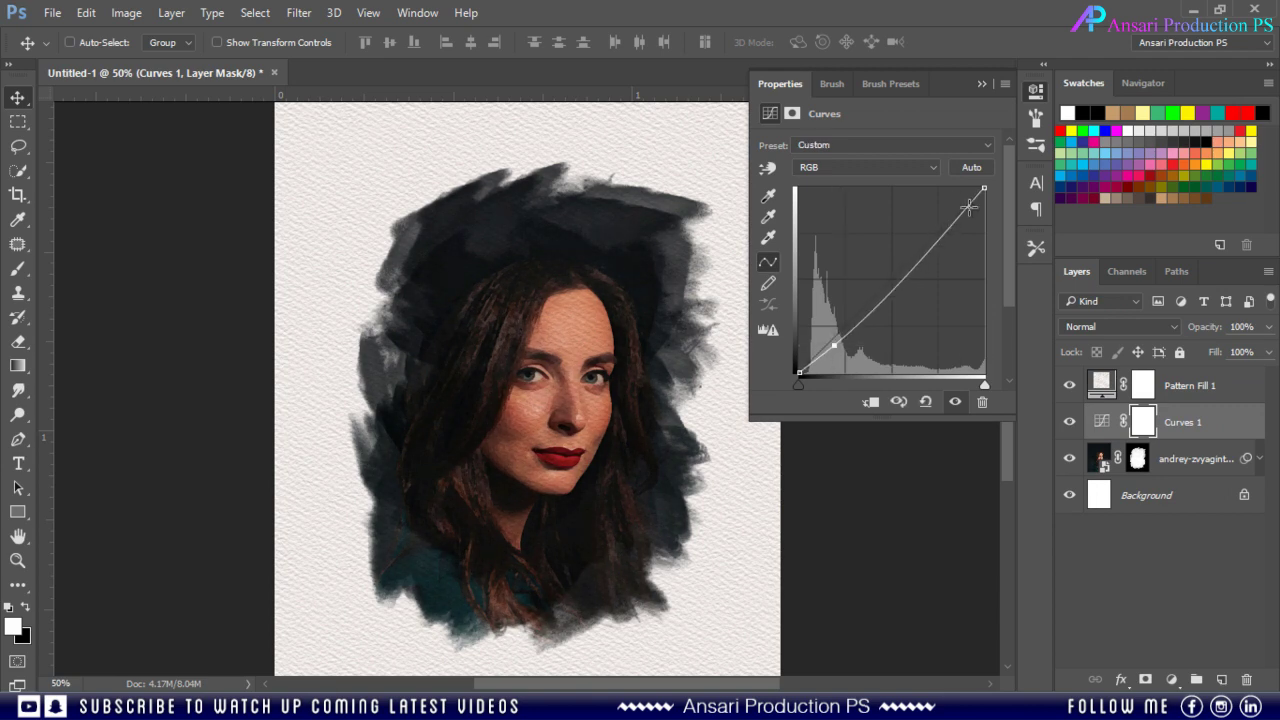
left_click_drag(969, 206, 969, 207)
left_click(982, 84)
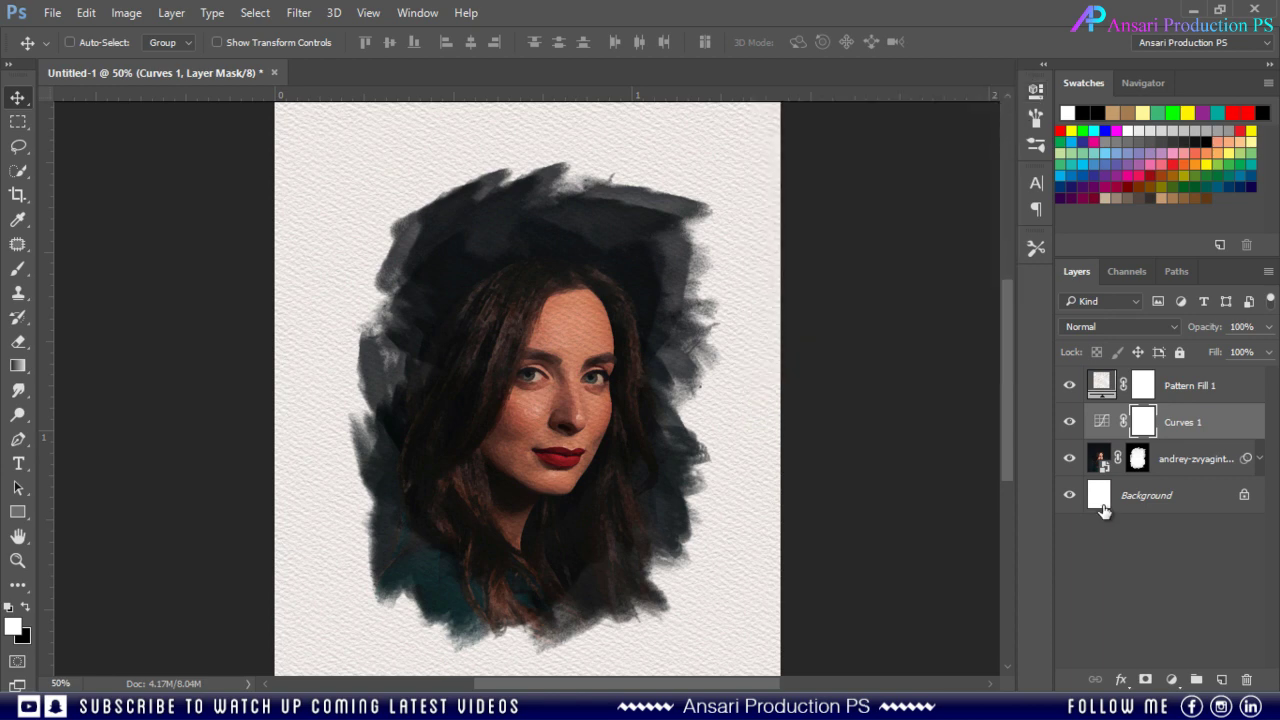
Step: Add a Vibrance adjustment layer above the Curves layer and slightly reduce the color intensity
left_click(1174, 683)
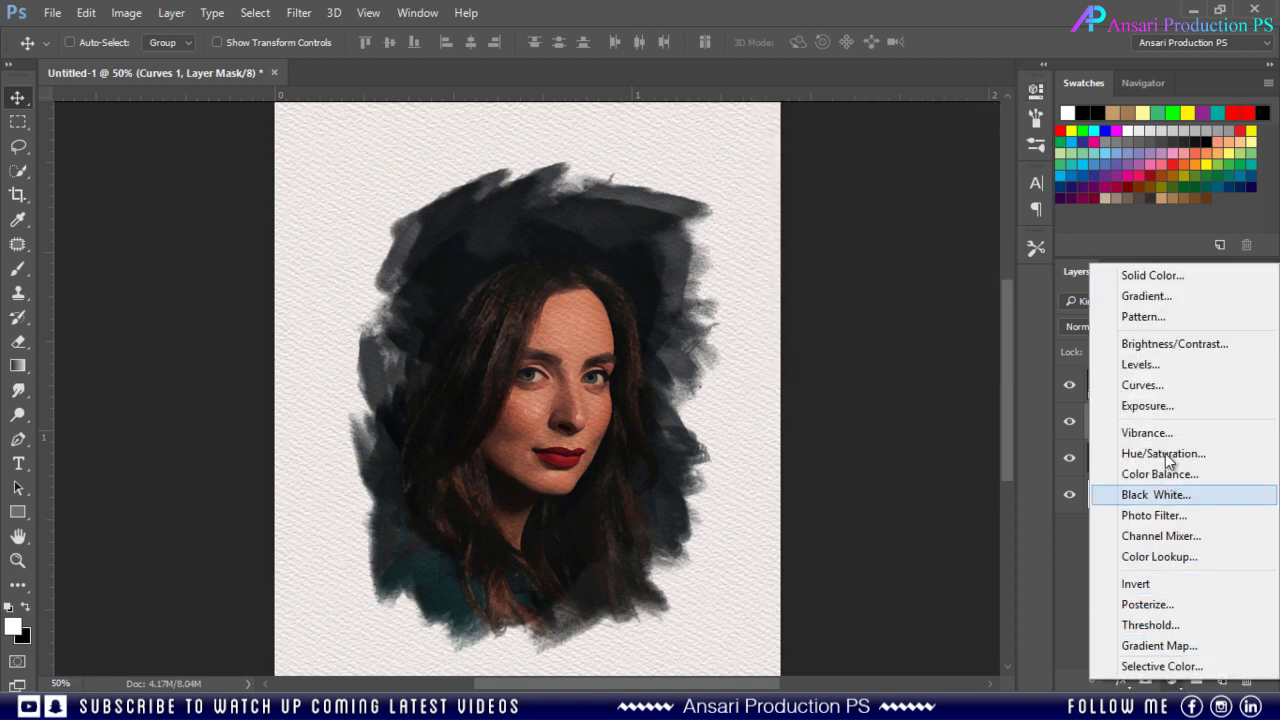
left_click(1125, 431)
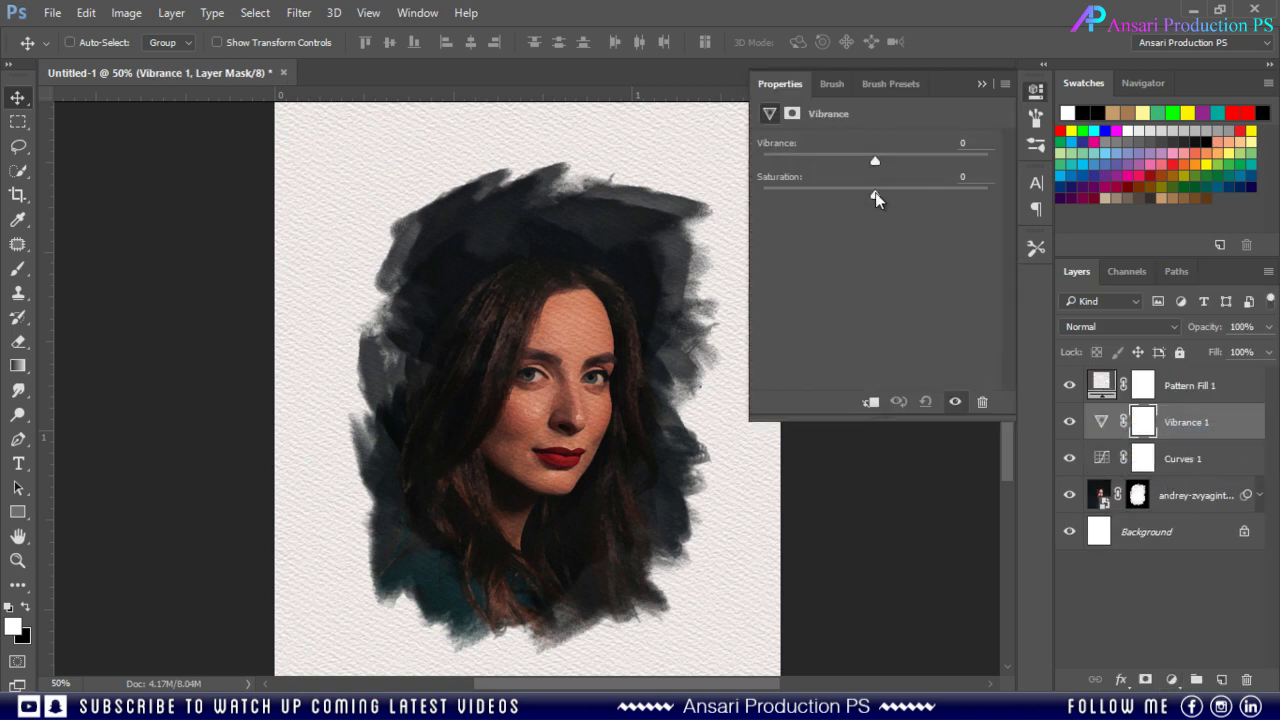
left_click_drag(875, 192, 858, 165)
left_click(981, 84)
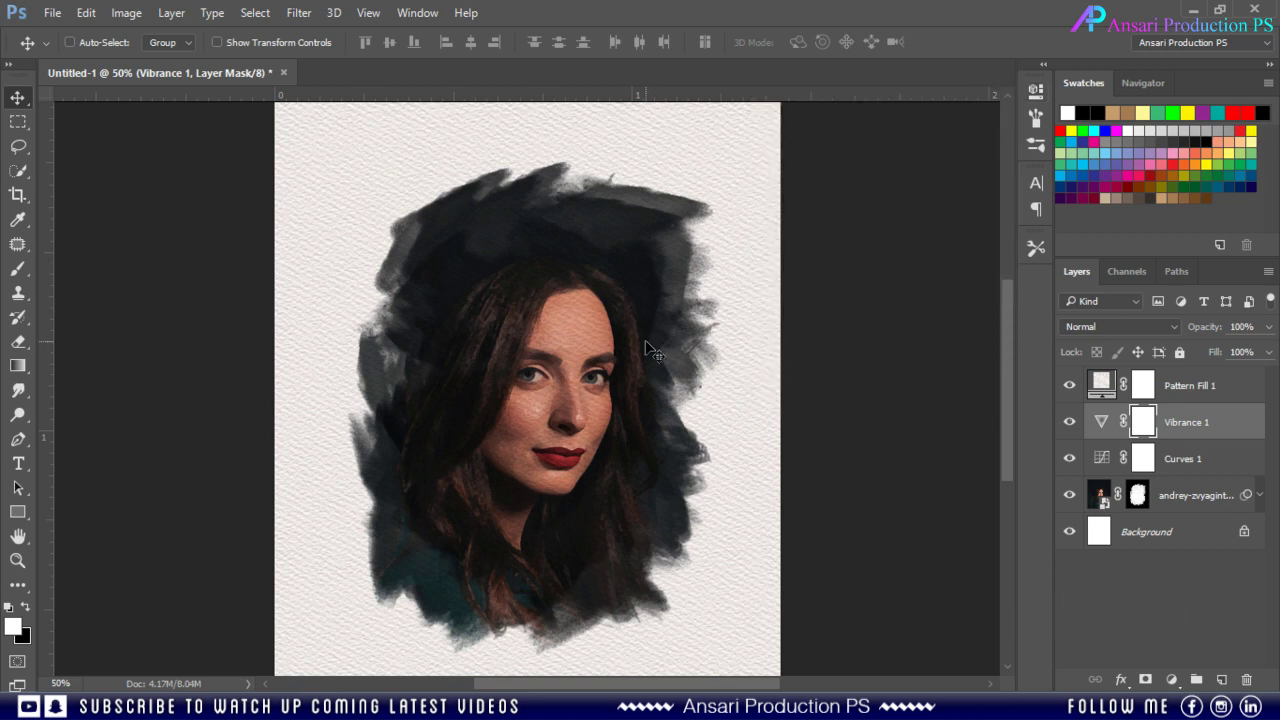